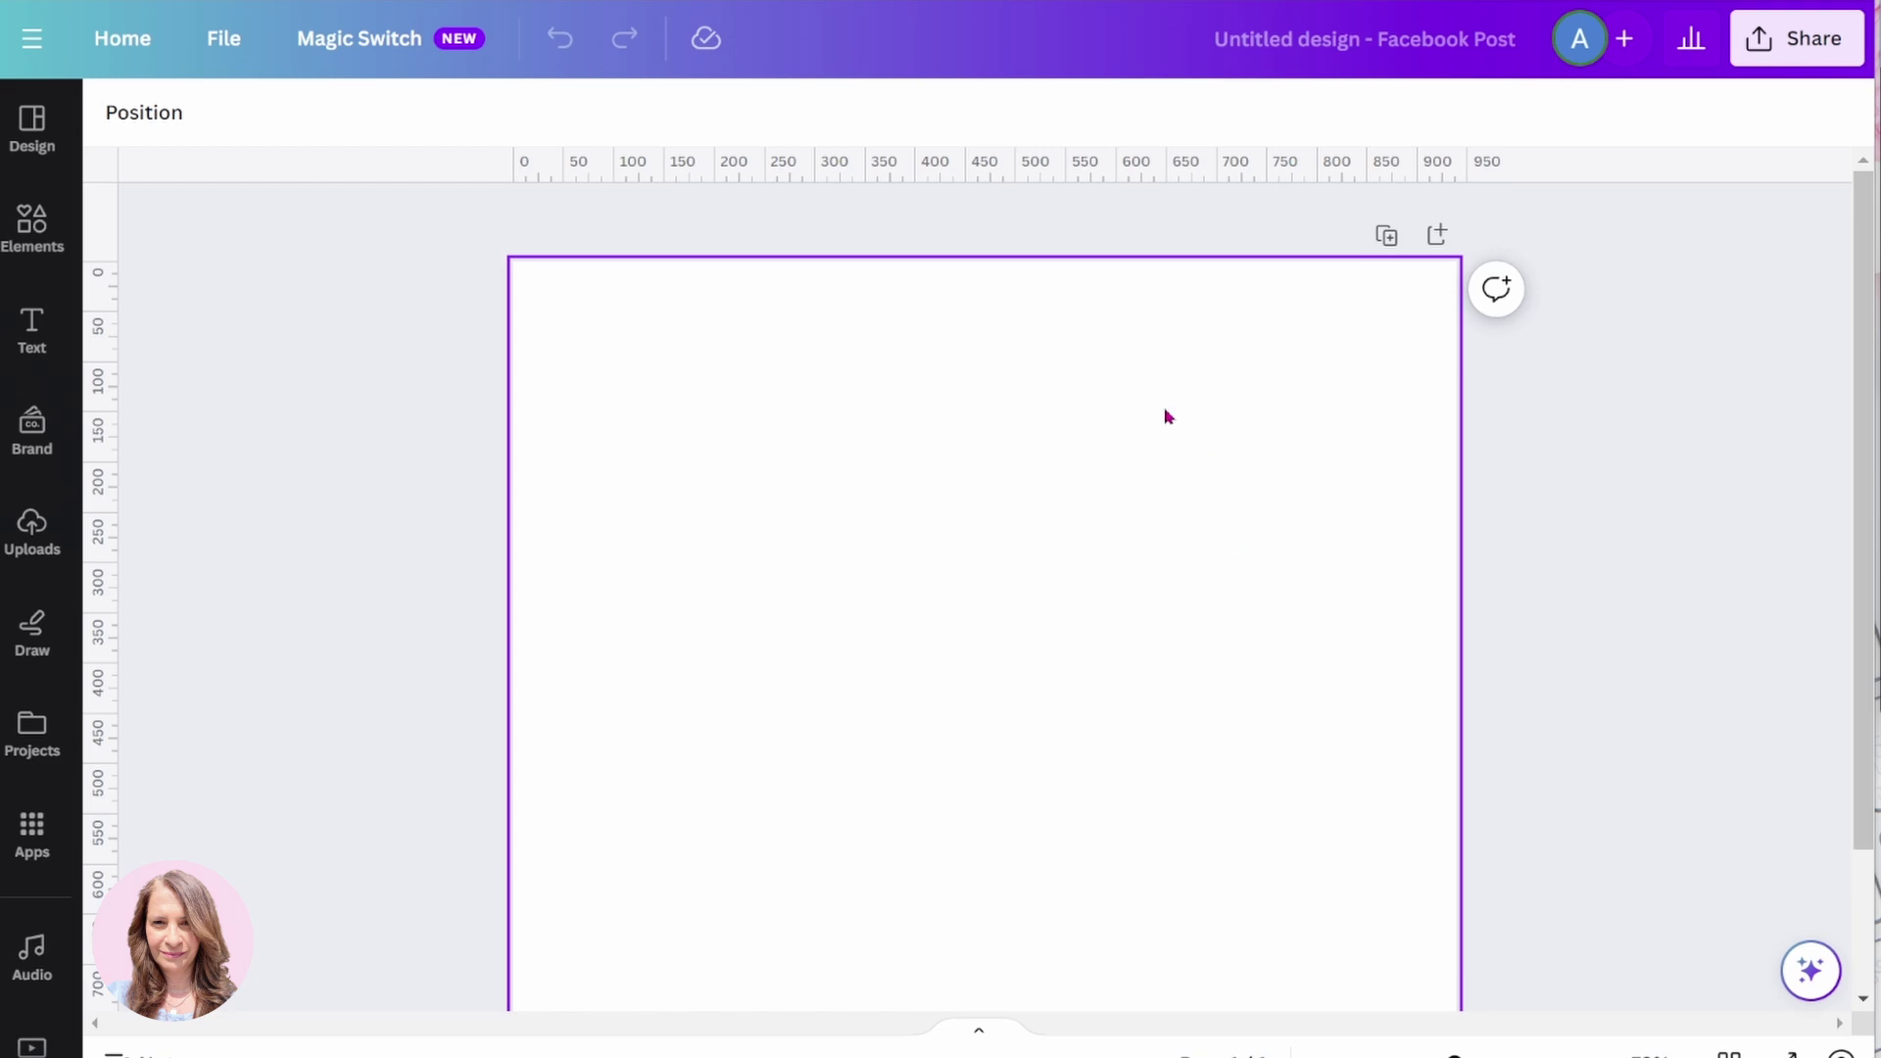
Step: Add a heading text box reading 'Canva' on one line and 'Love' on the next
click(35, 235)
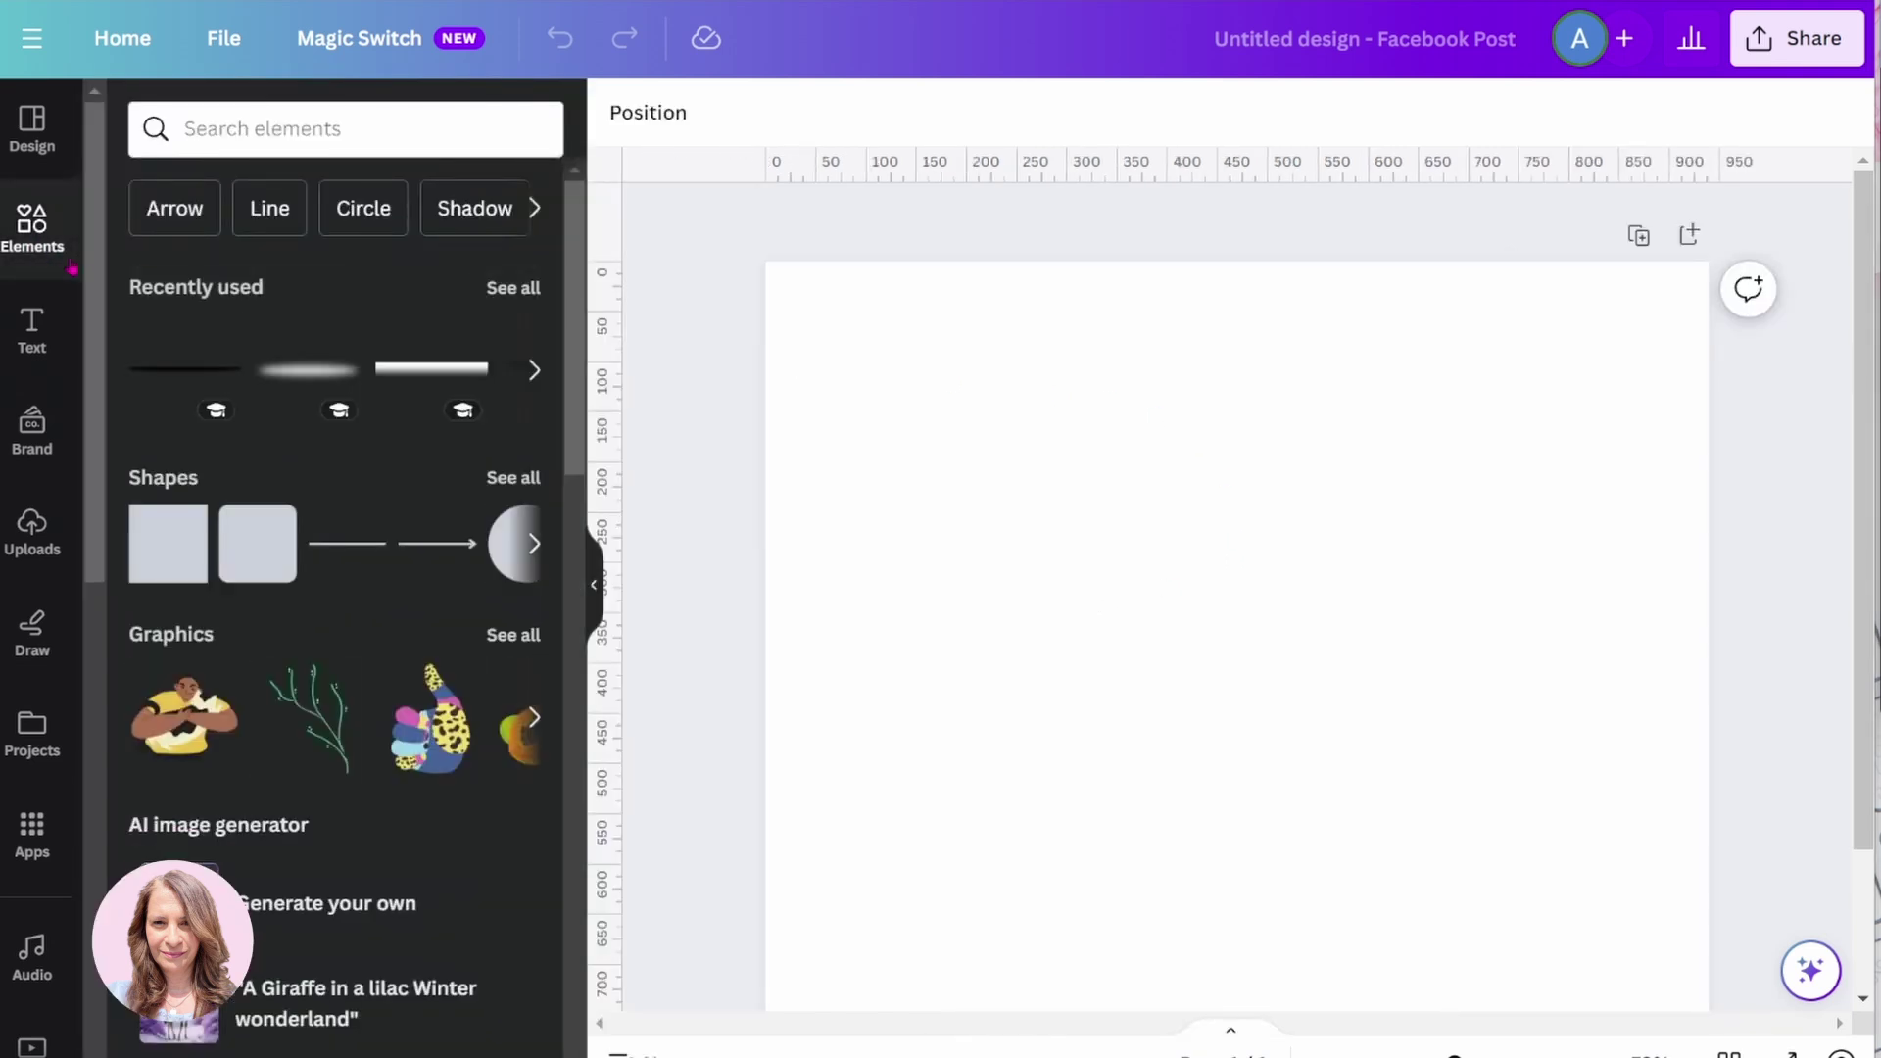
click(32, 331)
click(137, 331)
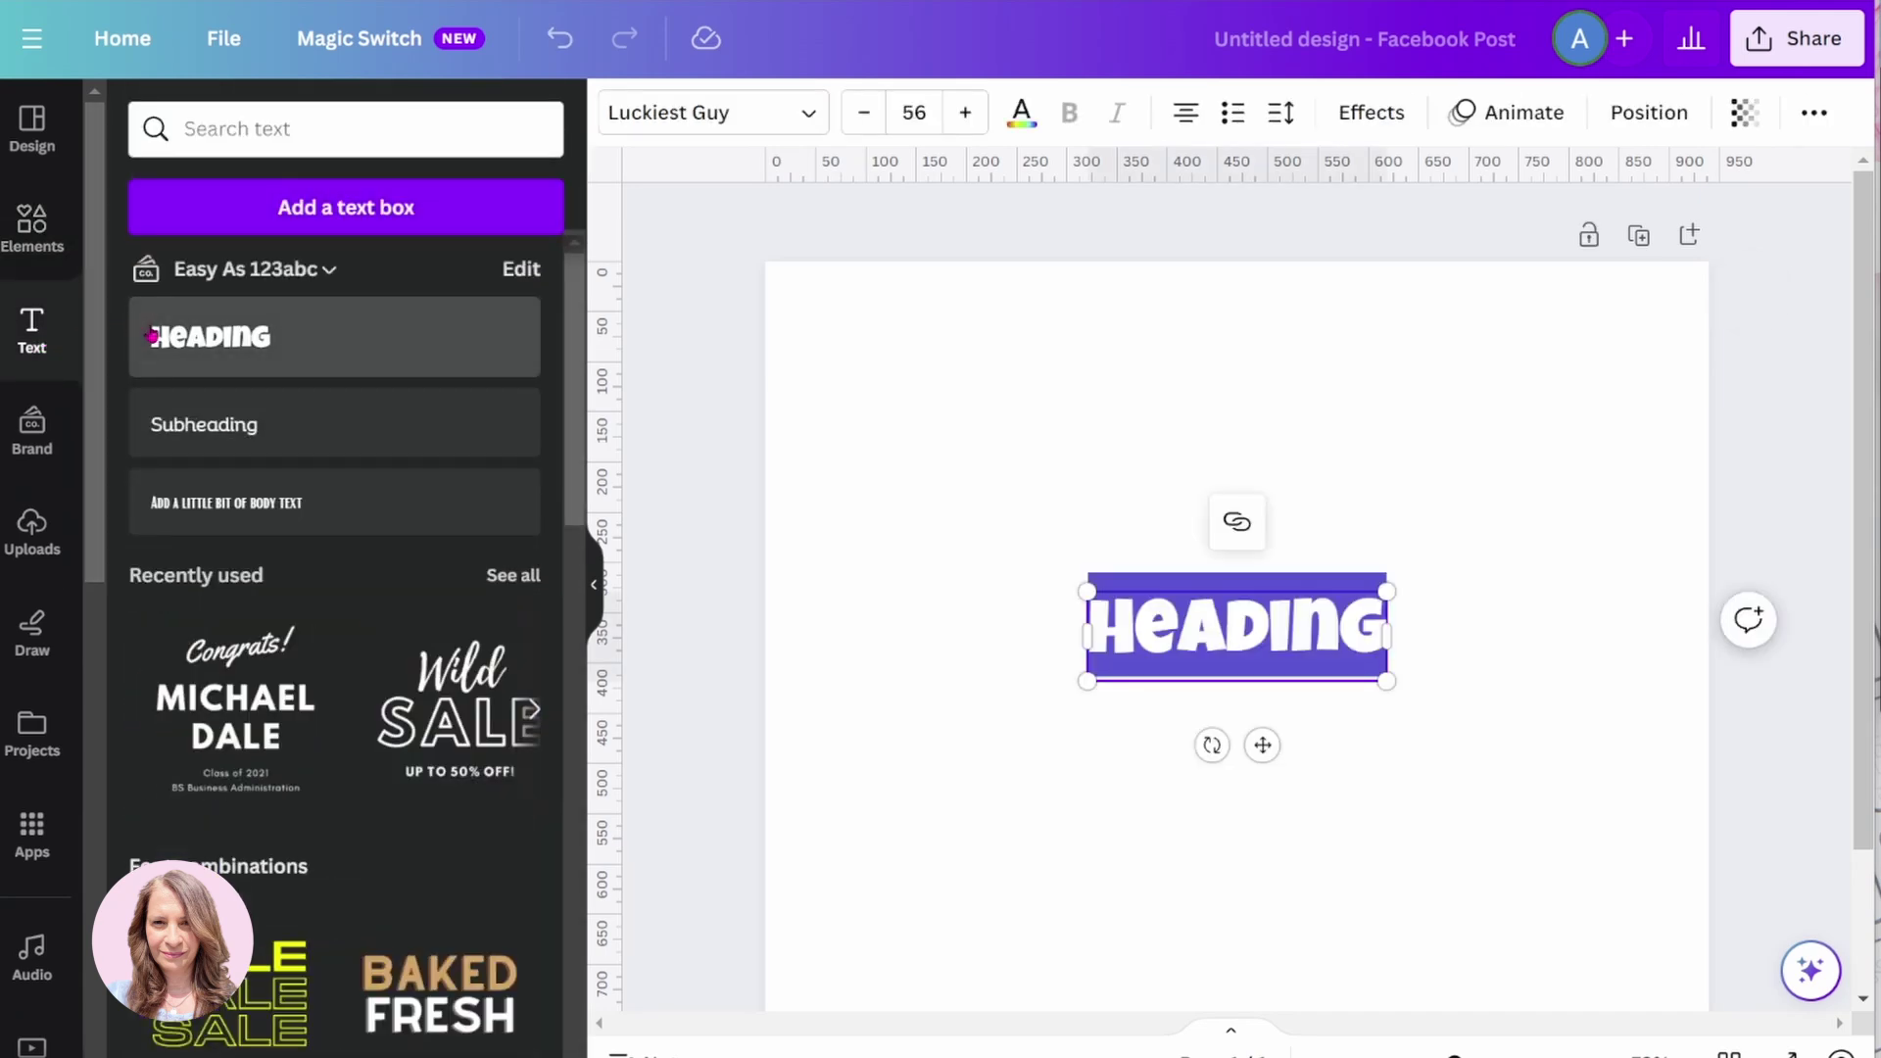
click(593, 585)
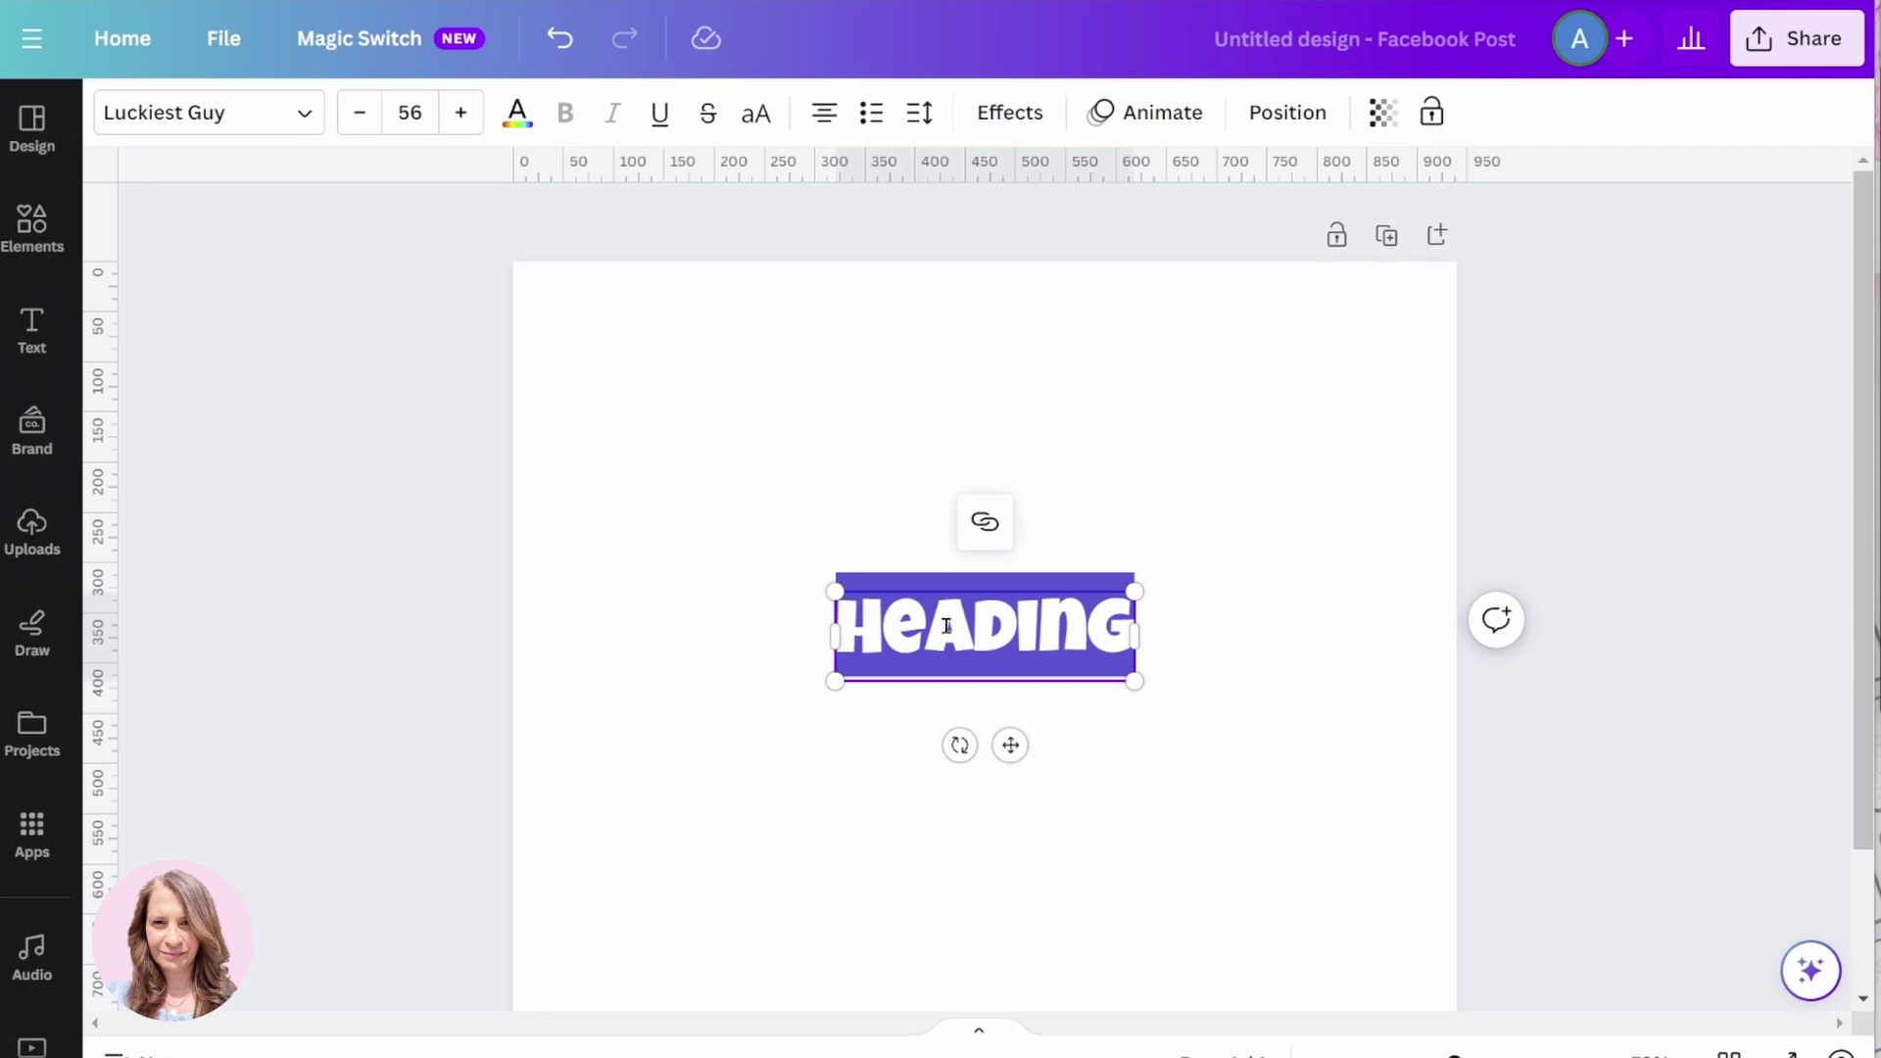
text(Canva)
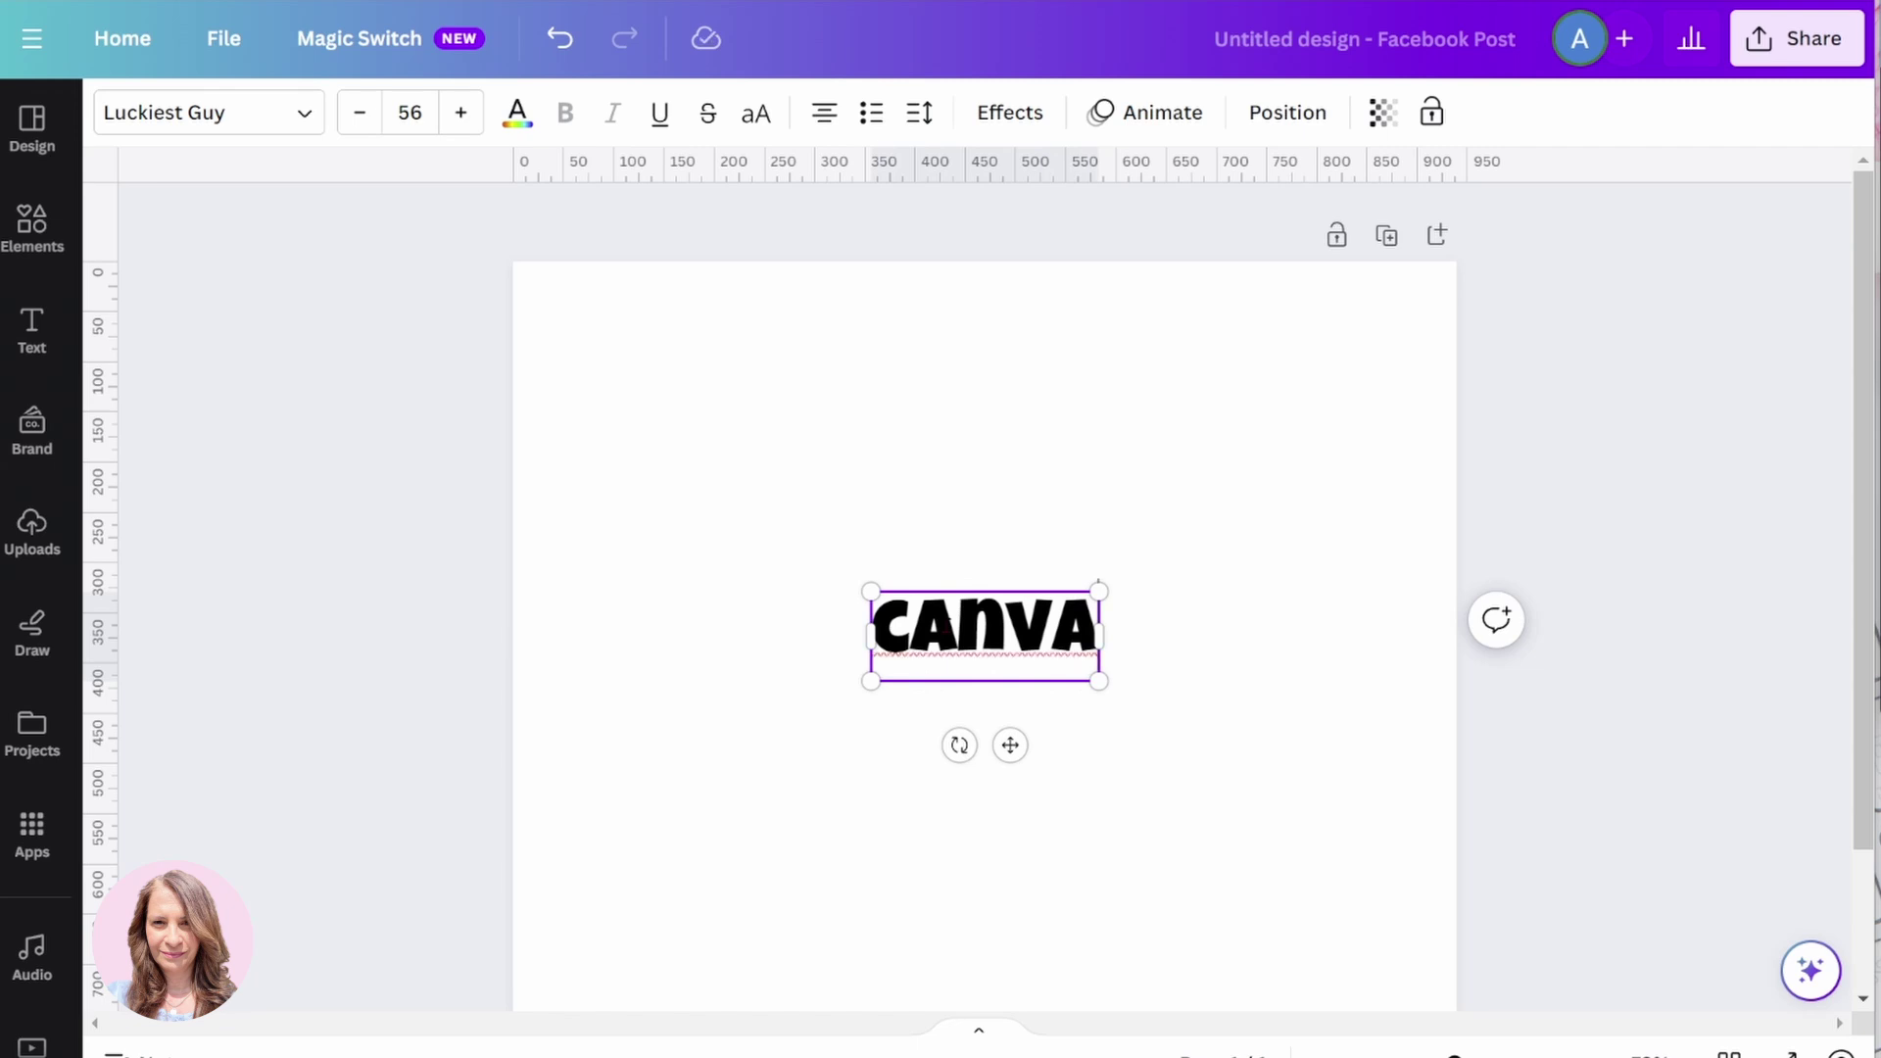
key(Return)
text(Love)
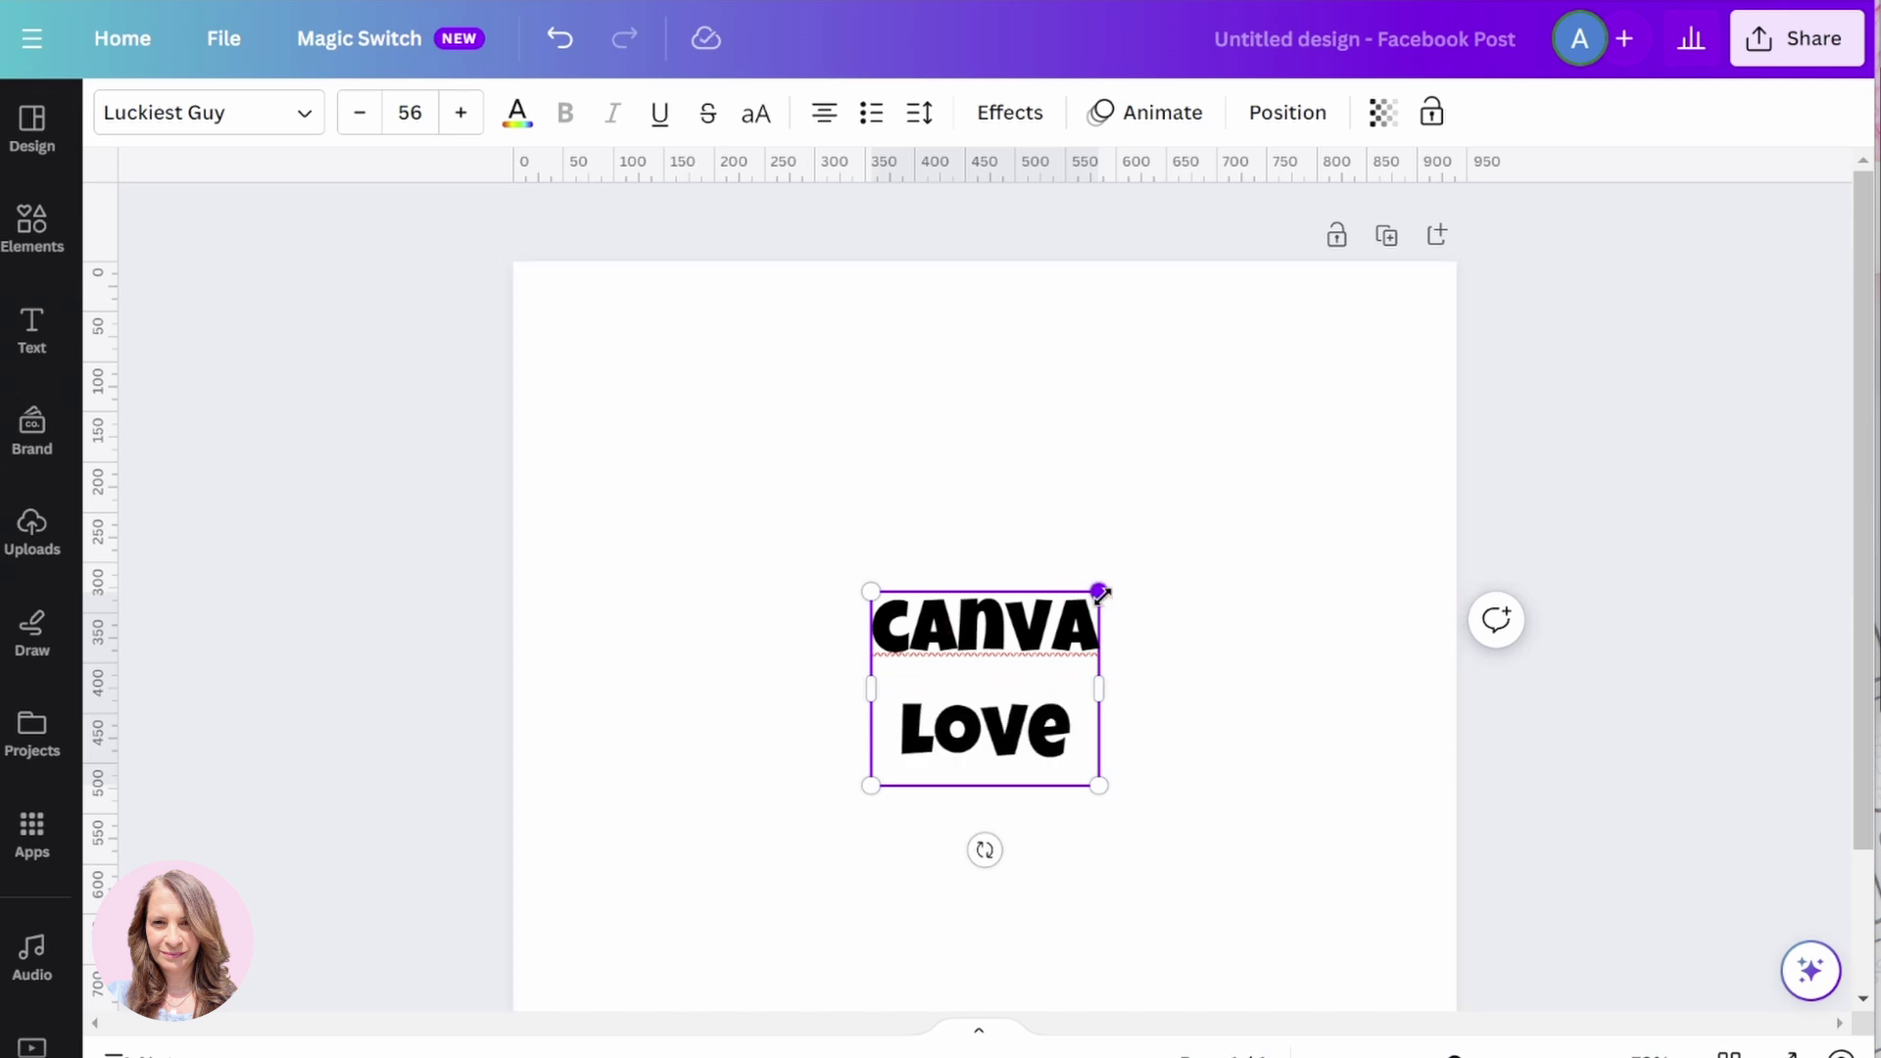
Step: Enlarge the Canva Love text to size 118 and tighten line spacing to 0.98
drag(1099, 591, 1238, 471)
drag(870, 785, 760, 879)
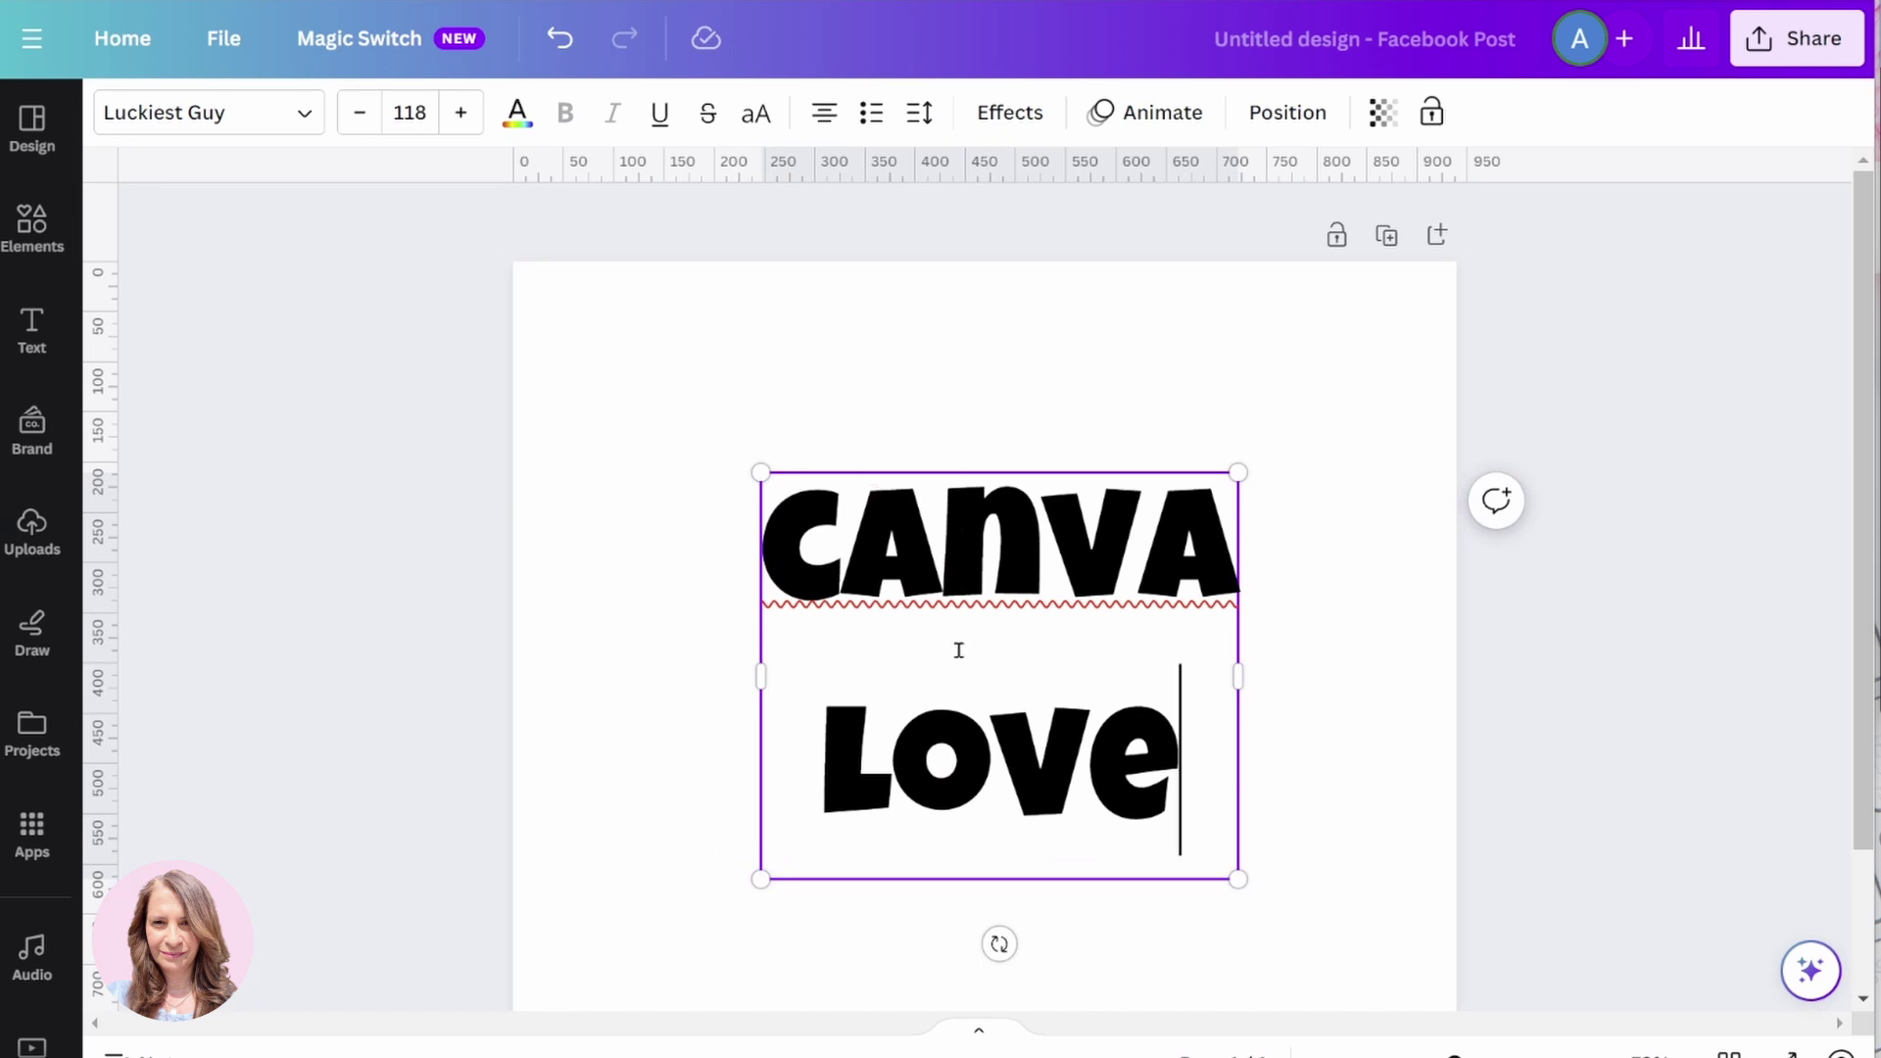
click(919, 112)
drag(1068, 307, 979, 307)
Step: Scale the Canva Love text up to size 150 and centre it on the page
click(1344, 343)
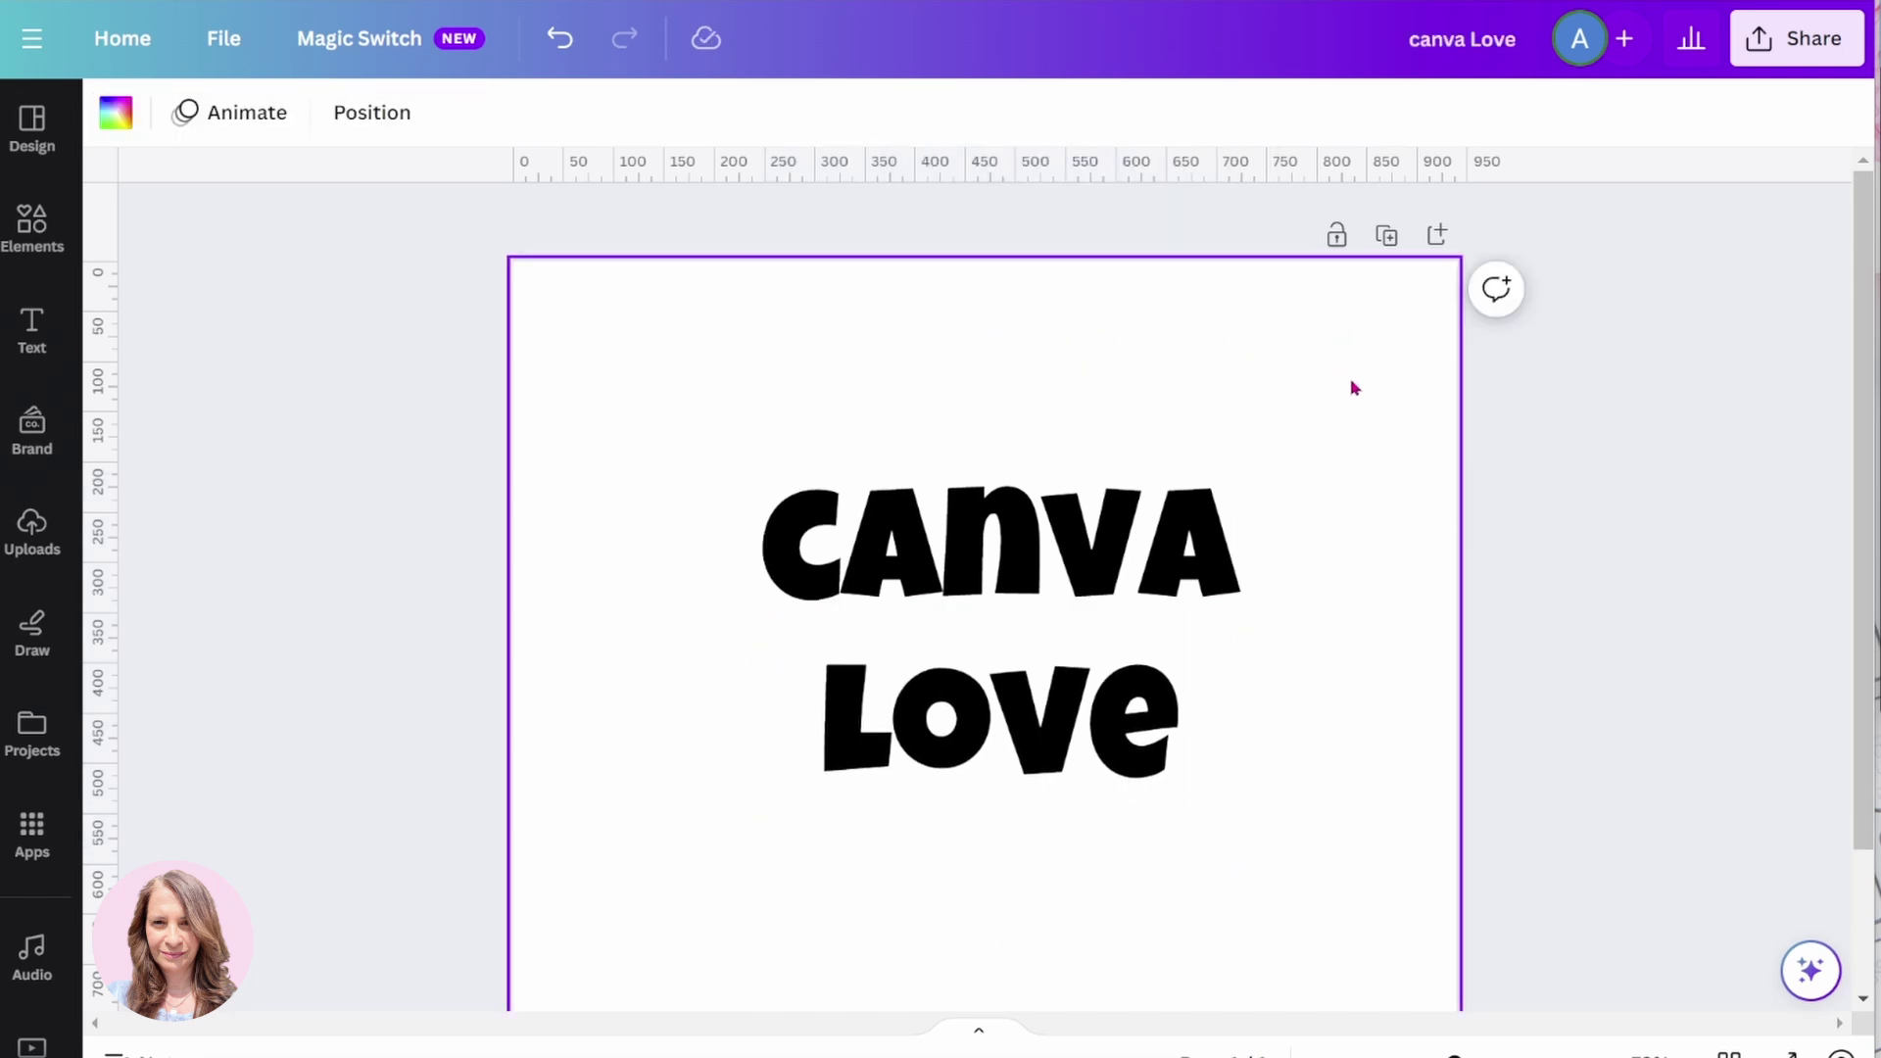
click(1215, 774)
drag(1238, 838, 1315, 896)
drag(756, 899, 684, 931)
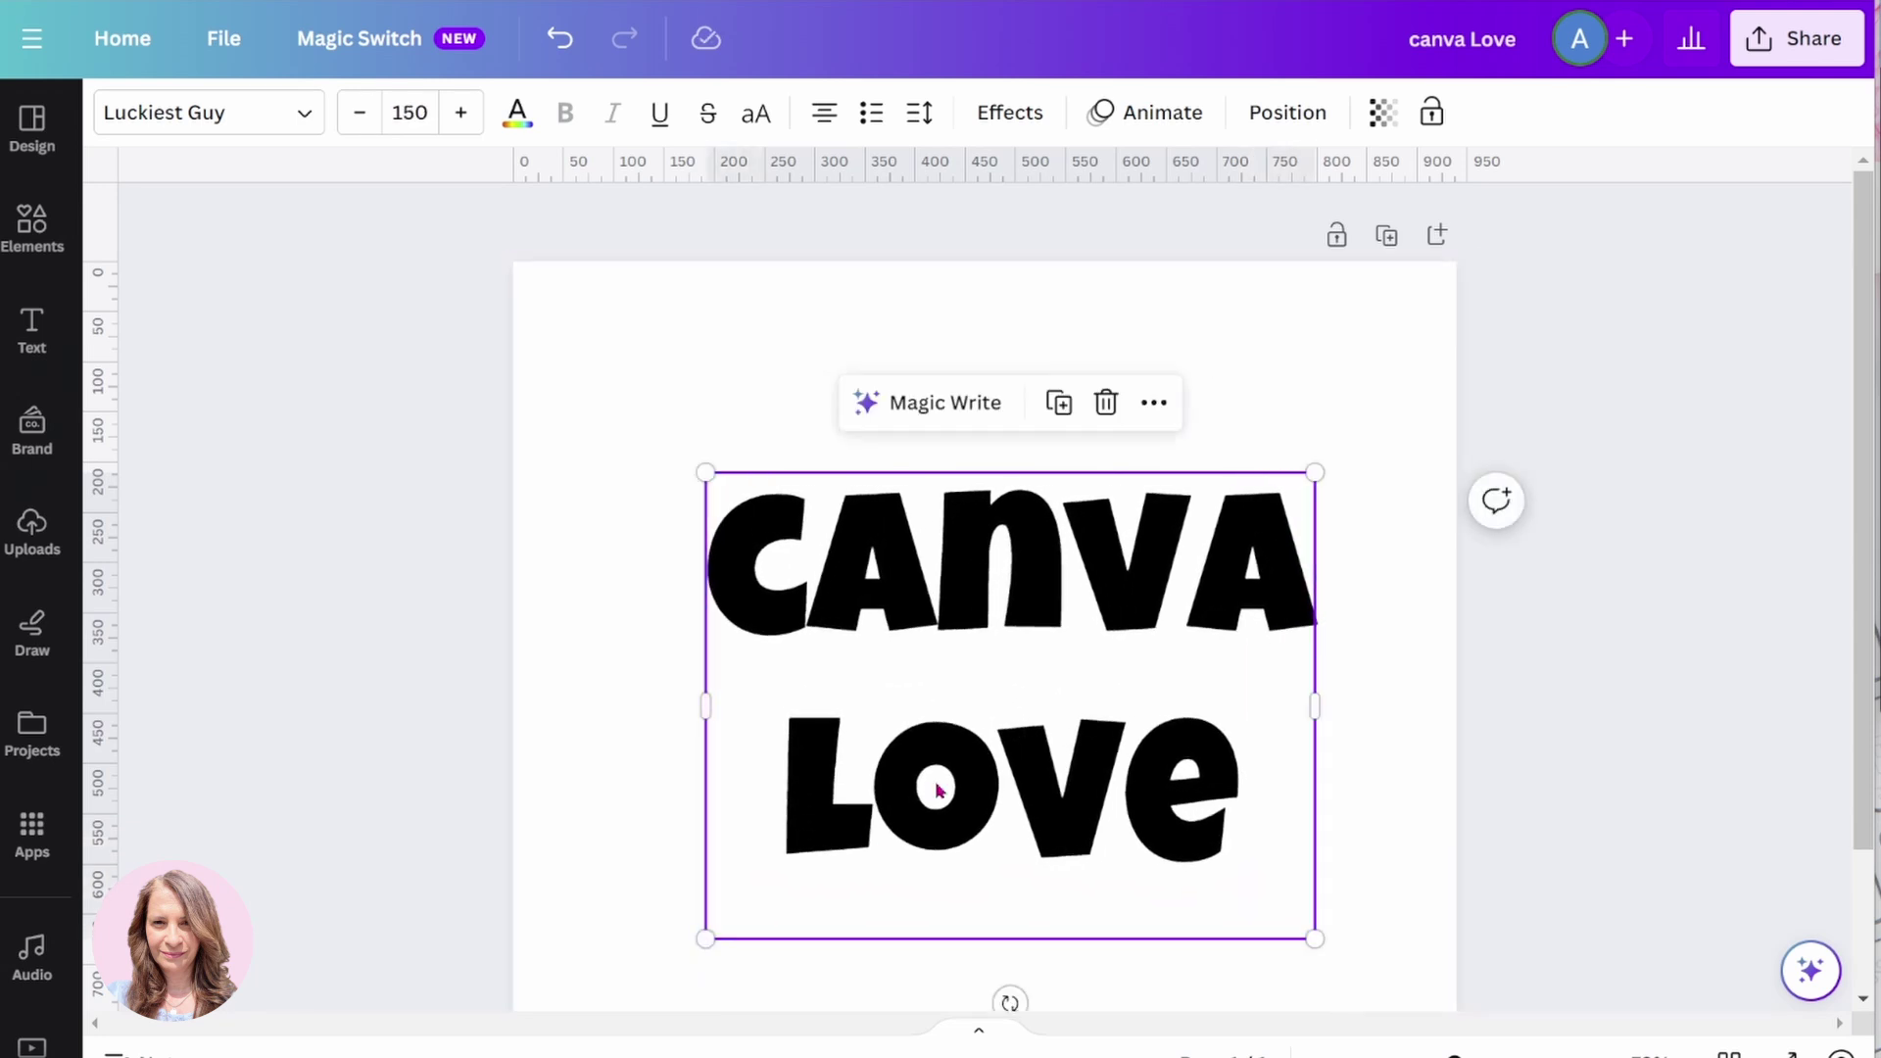
drag(932, 780, 905, 770)
Step: Apply the Hollow effect to the Canva Love lettering, then bring up the sharing options
click(1084, 298)
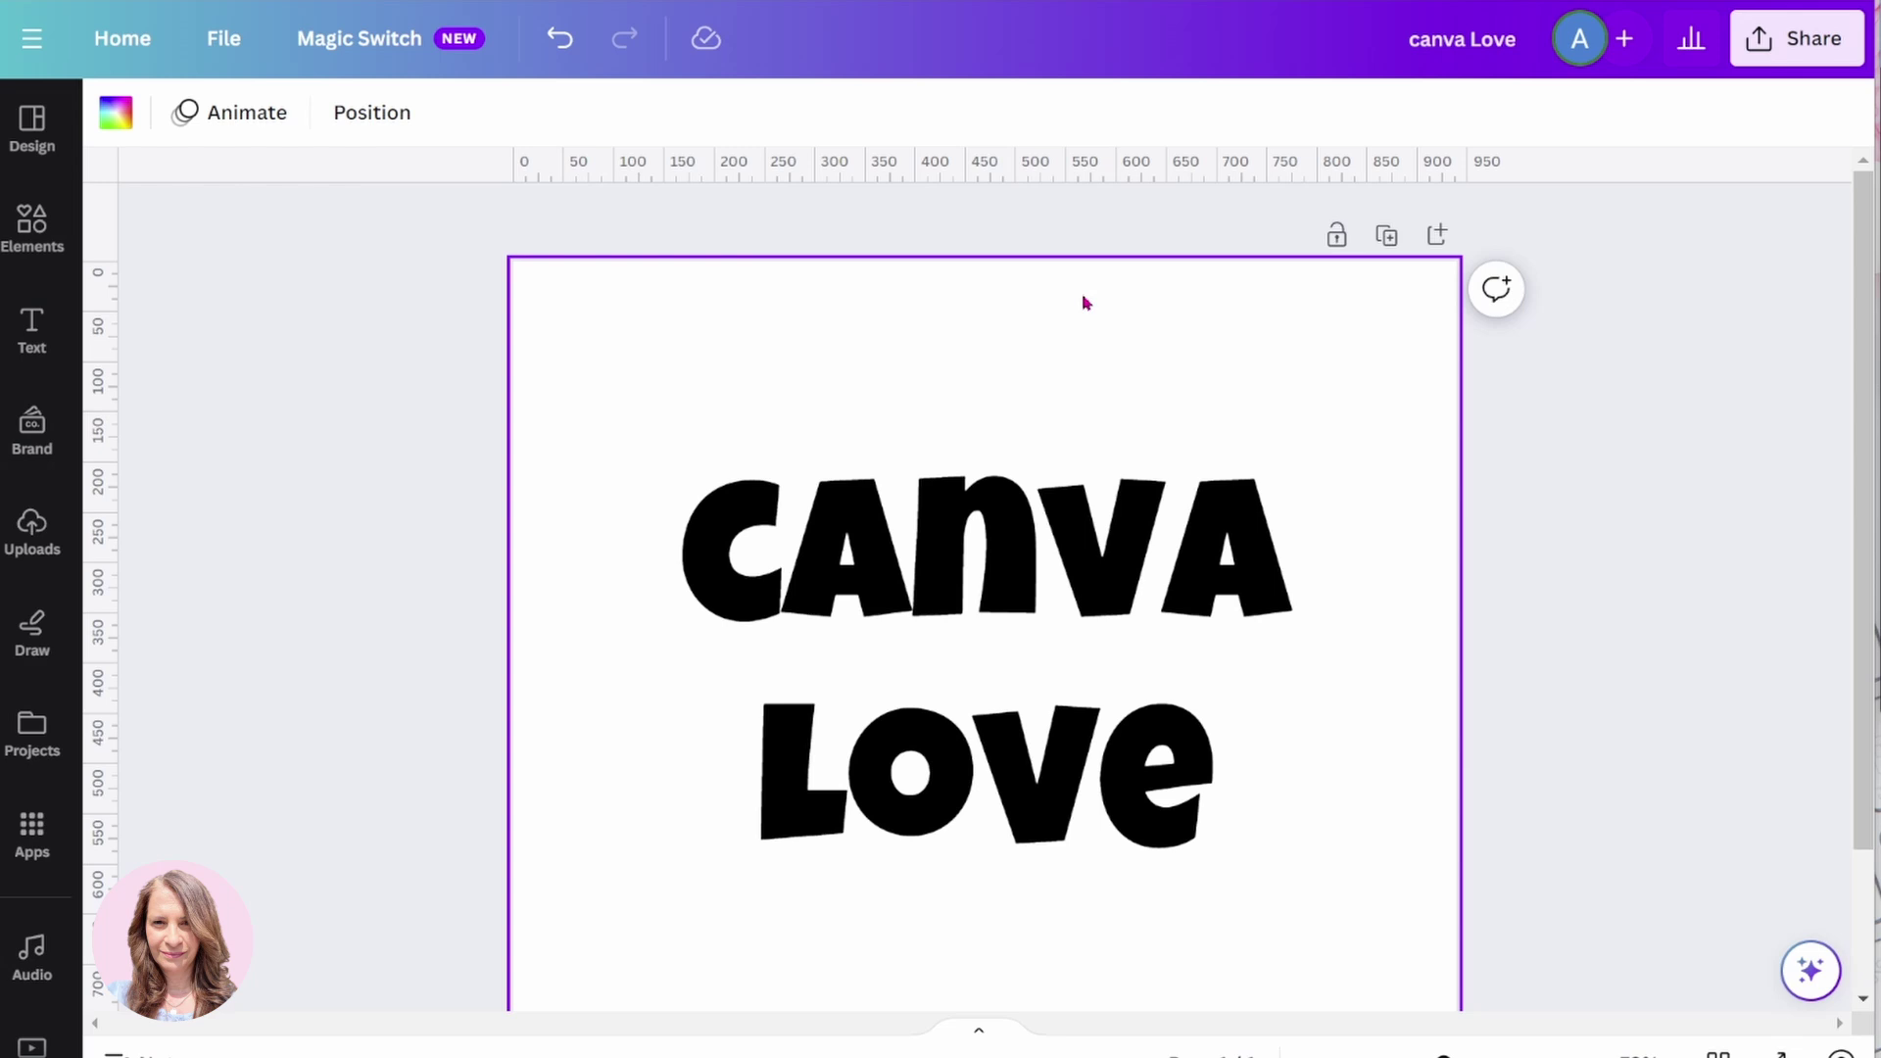
click(1152, 480)
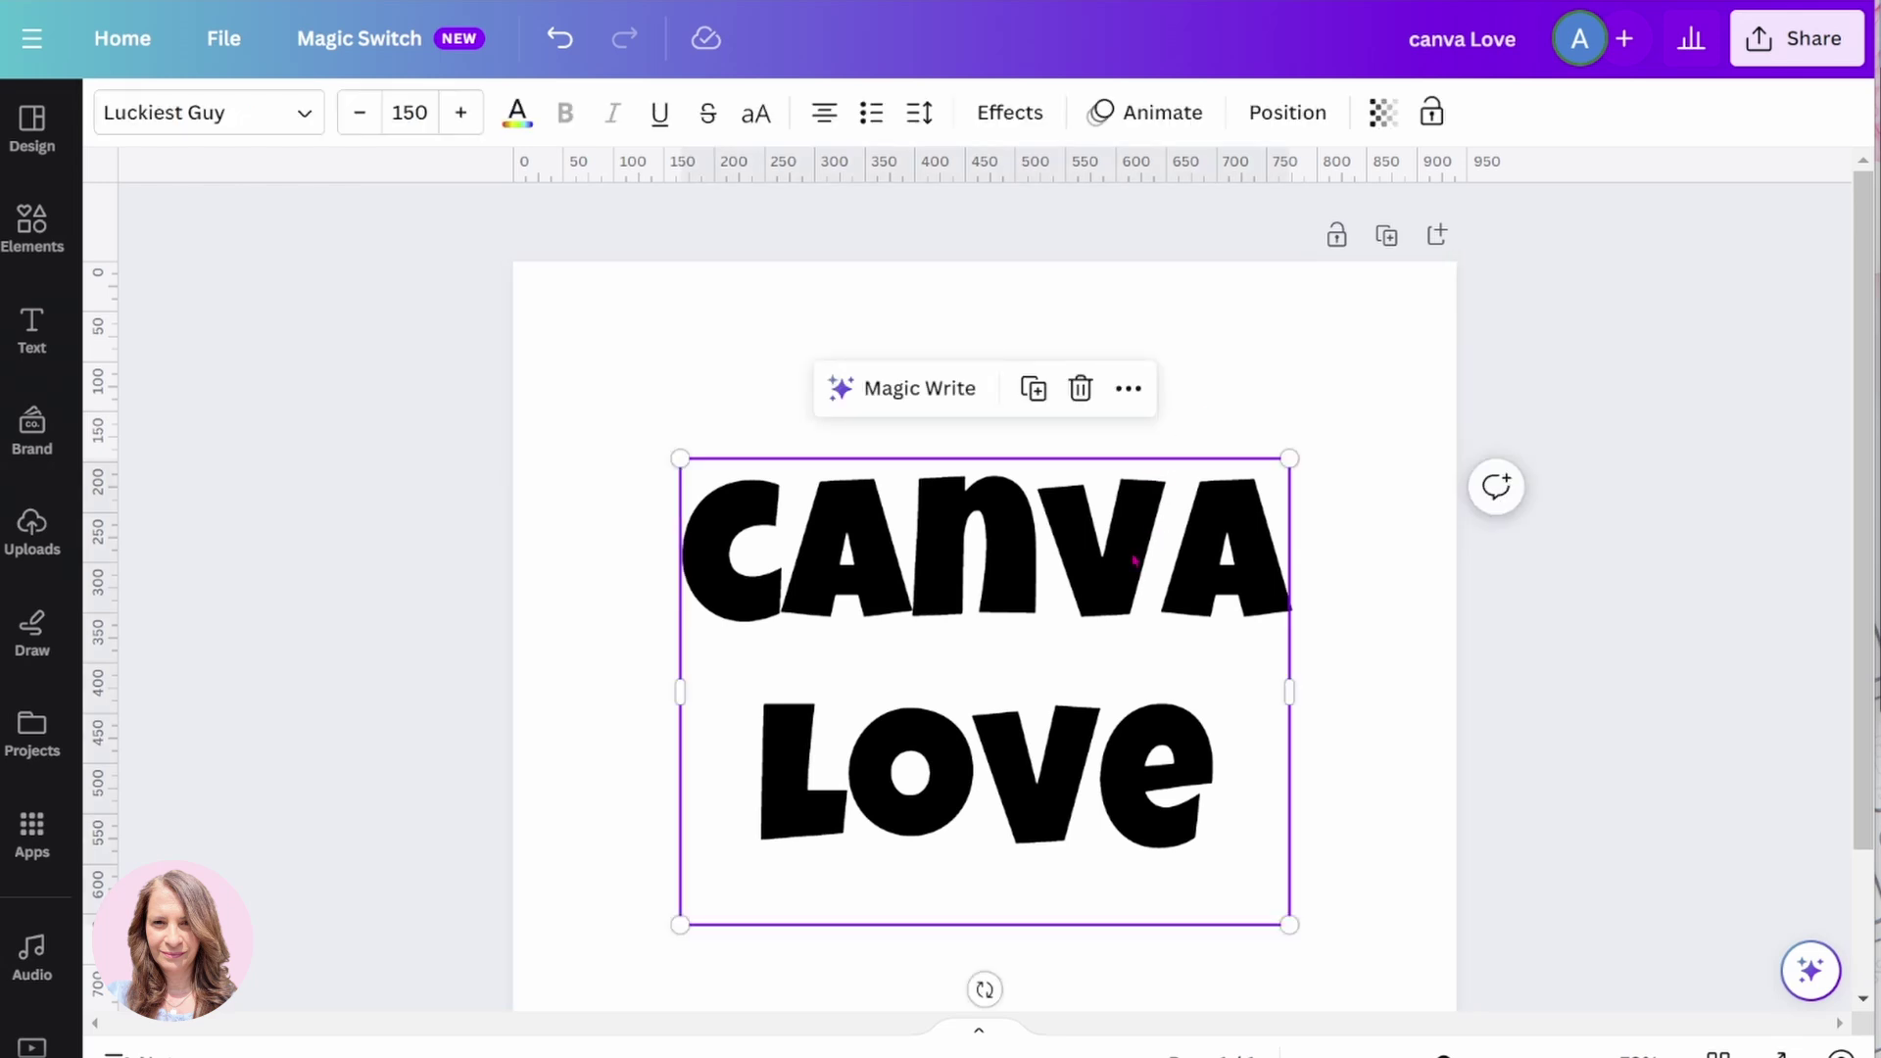
click(1034, 134)
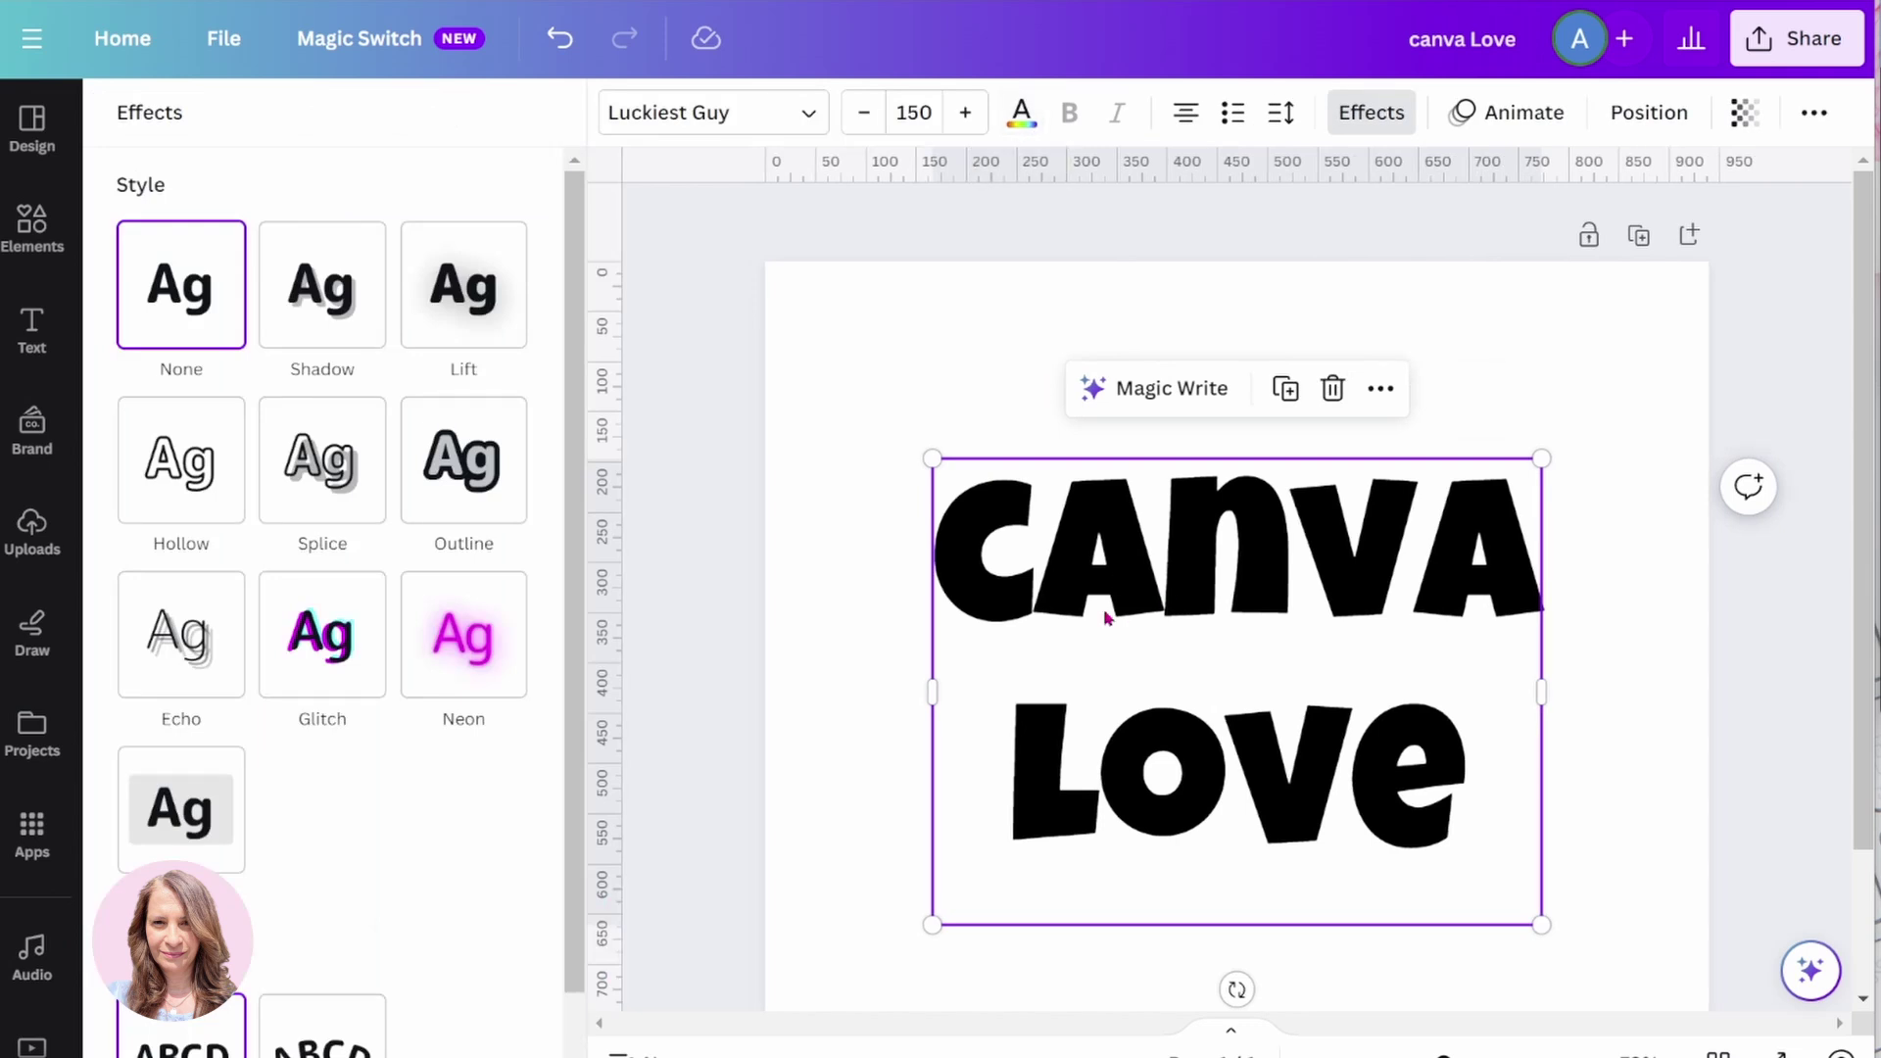
click(162, 453)
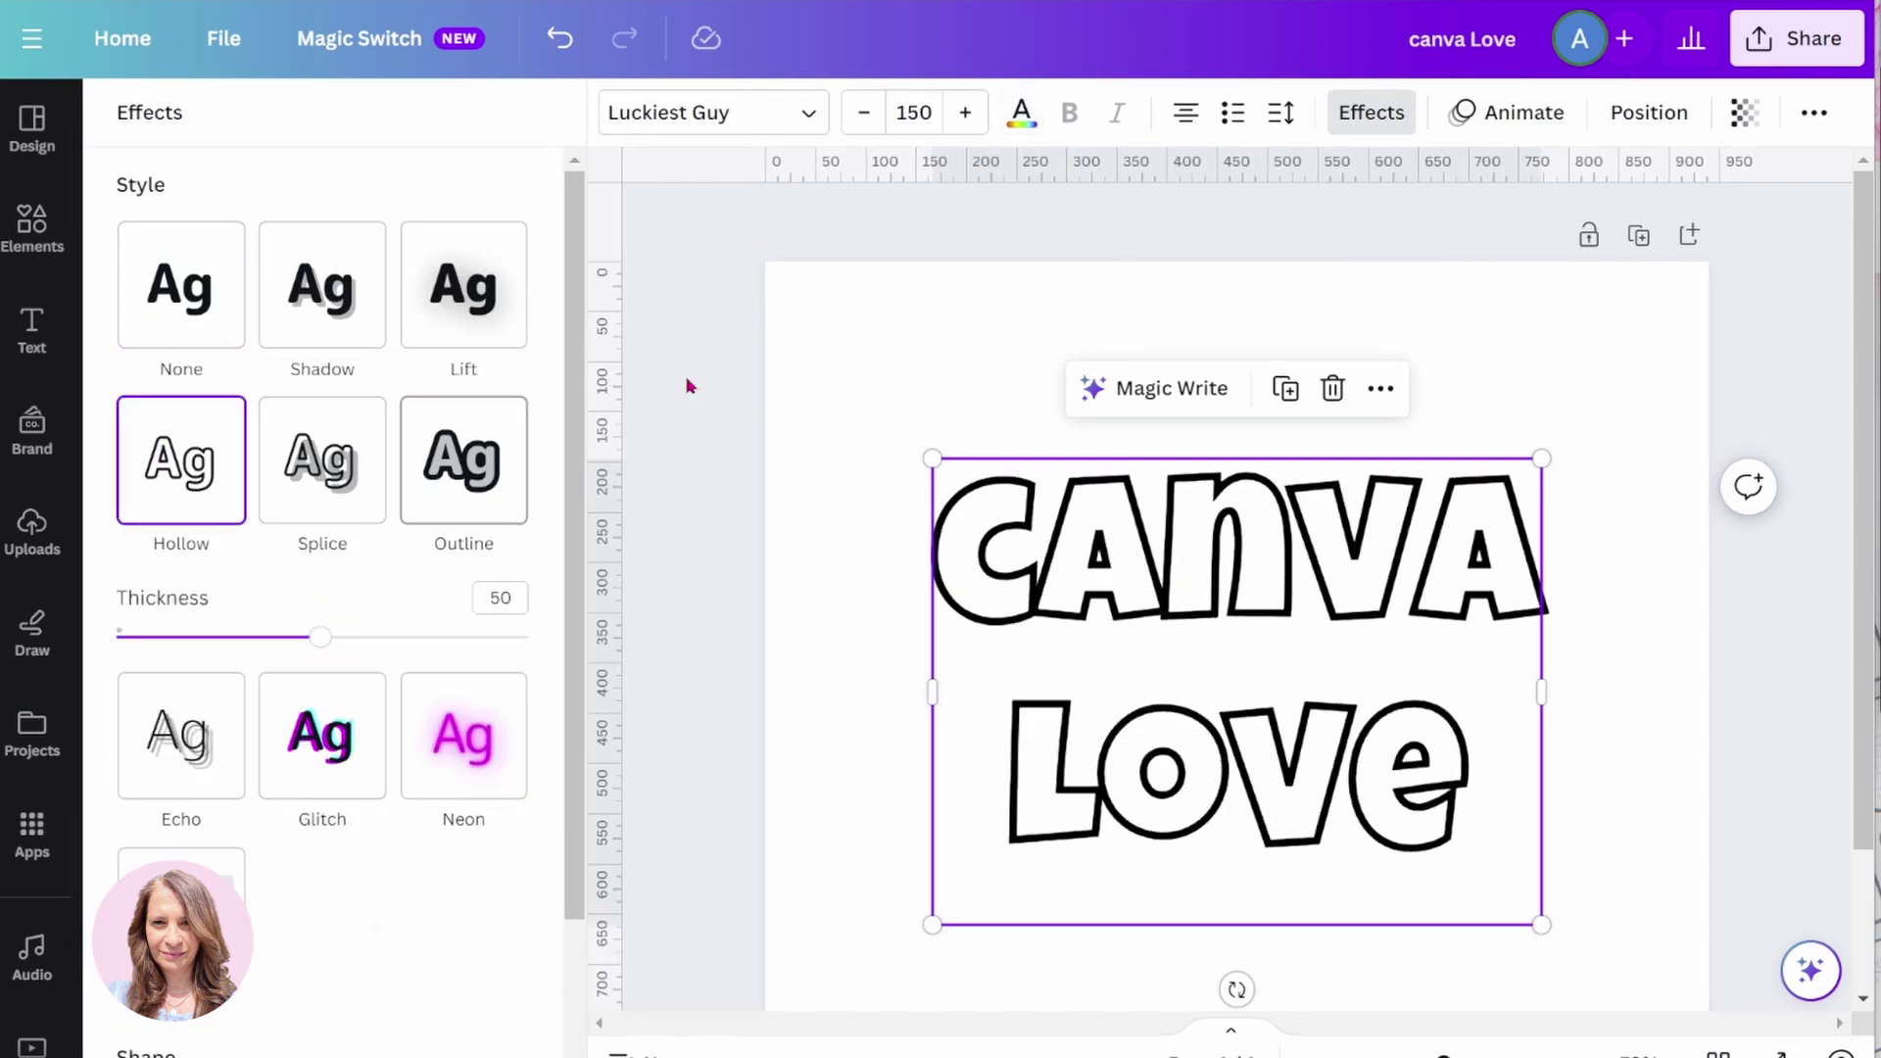
click(829, 322)
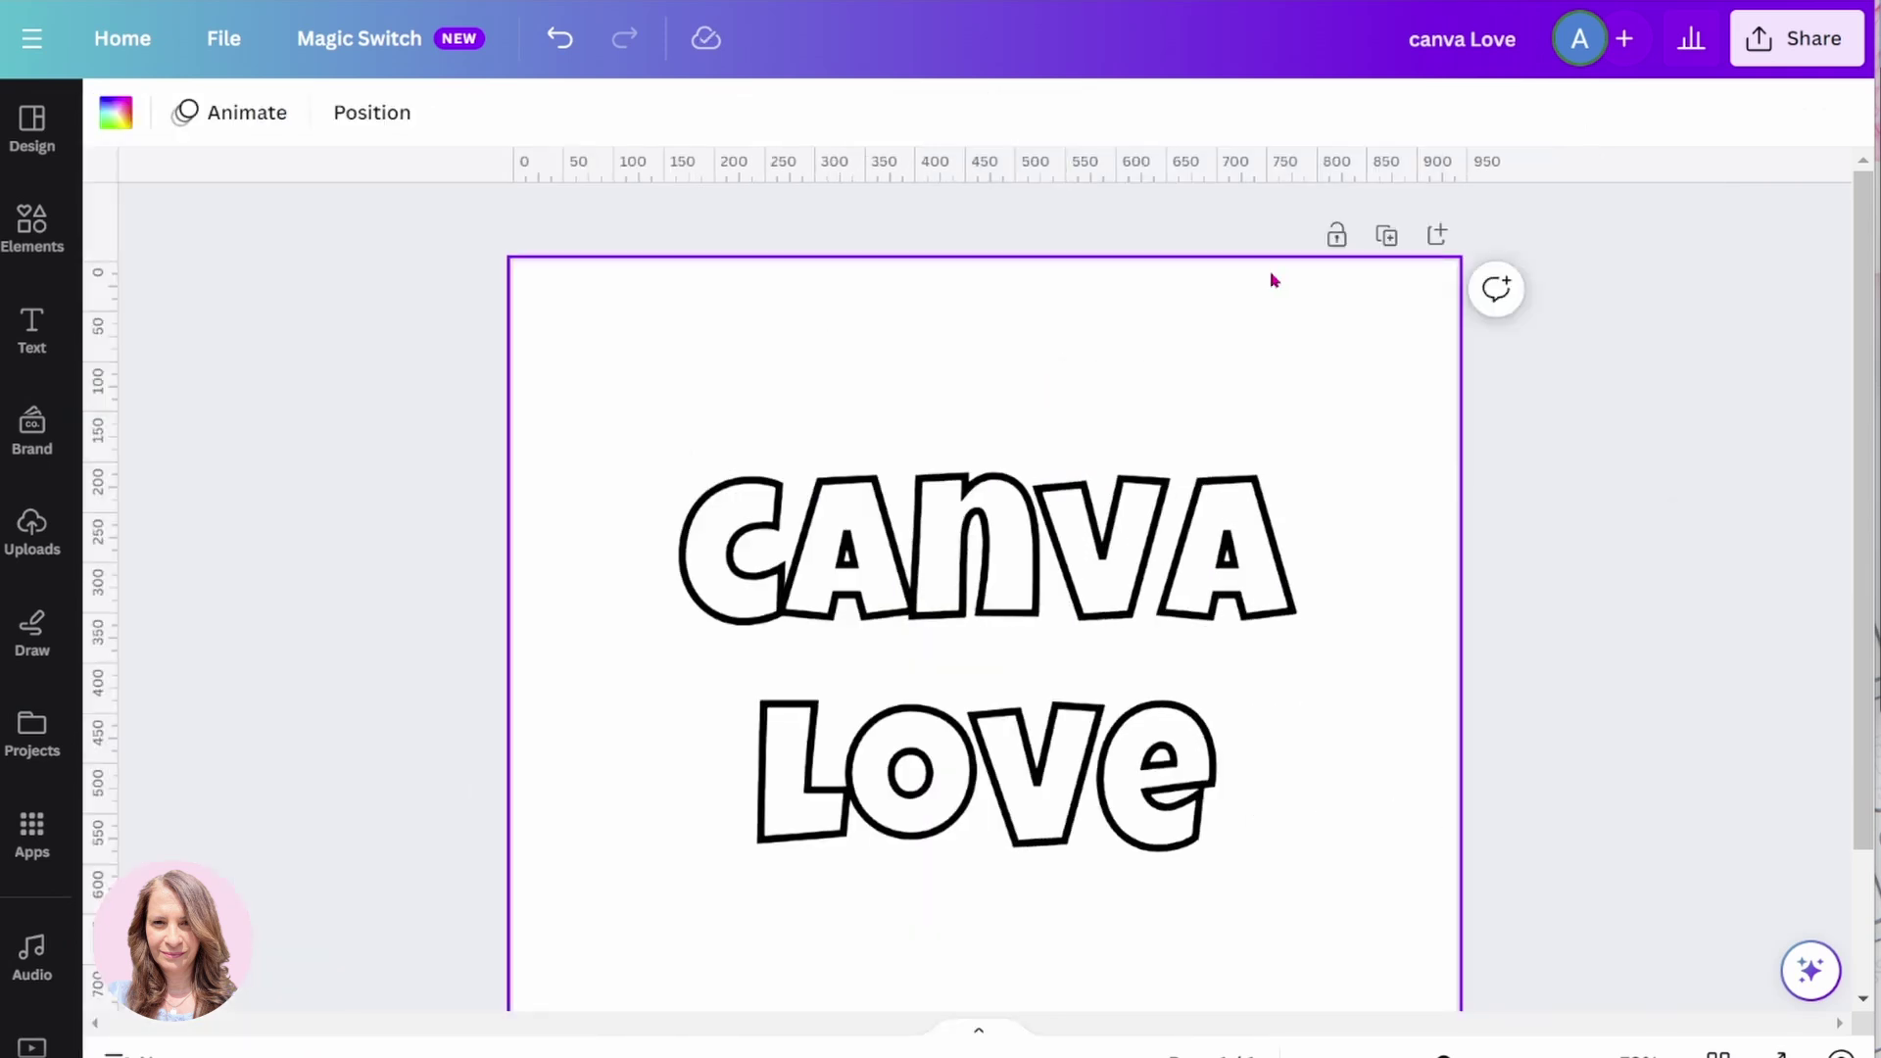
click(1812, 44)
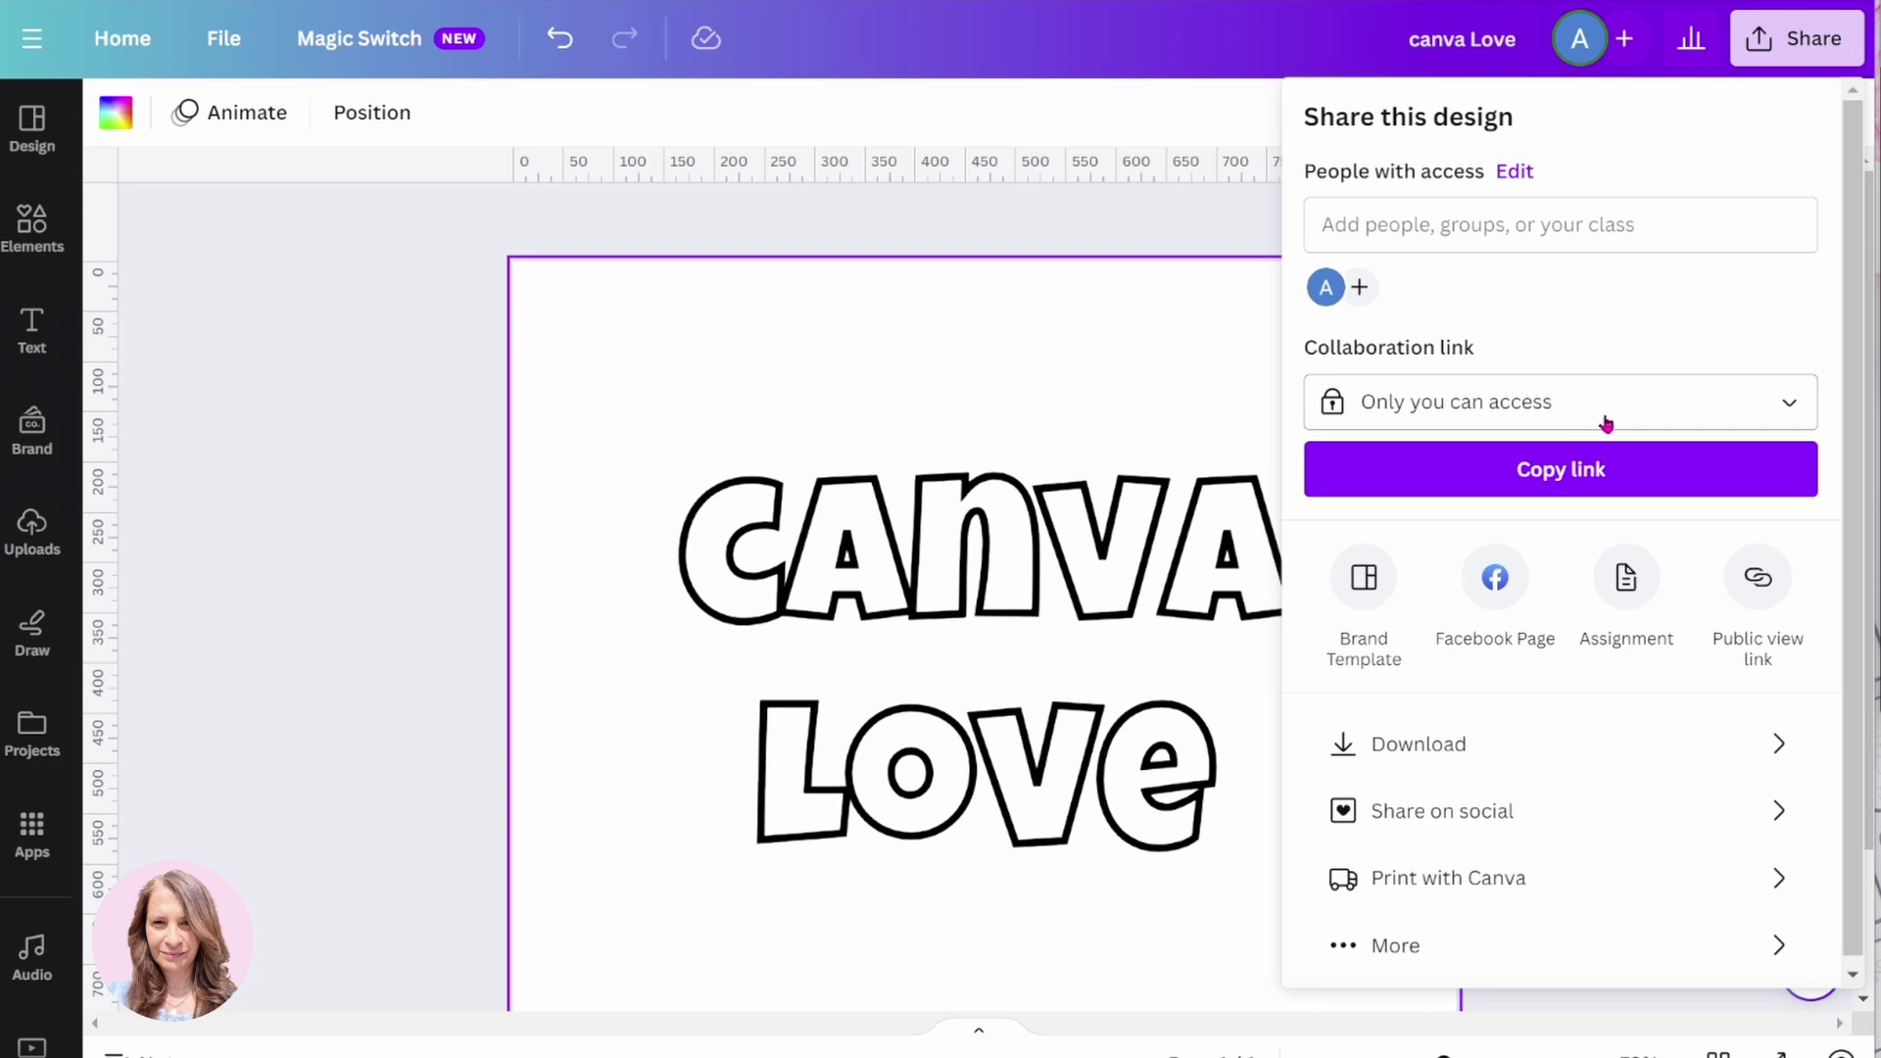
Step: Download the hollow design as the SVG file canva Love.svg
click(1452, 742)
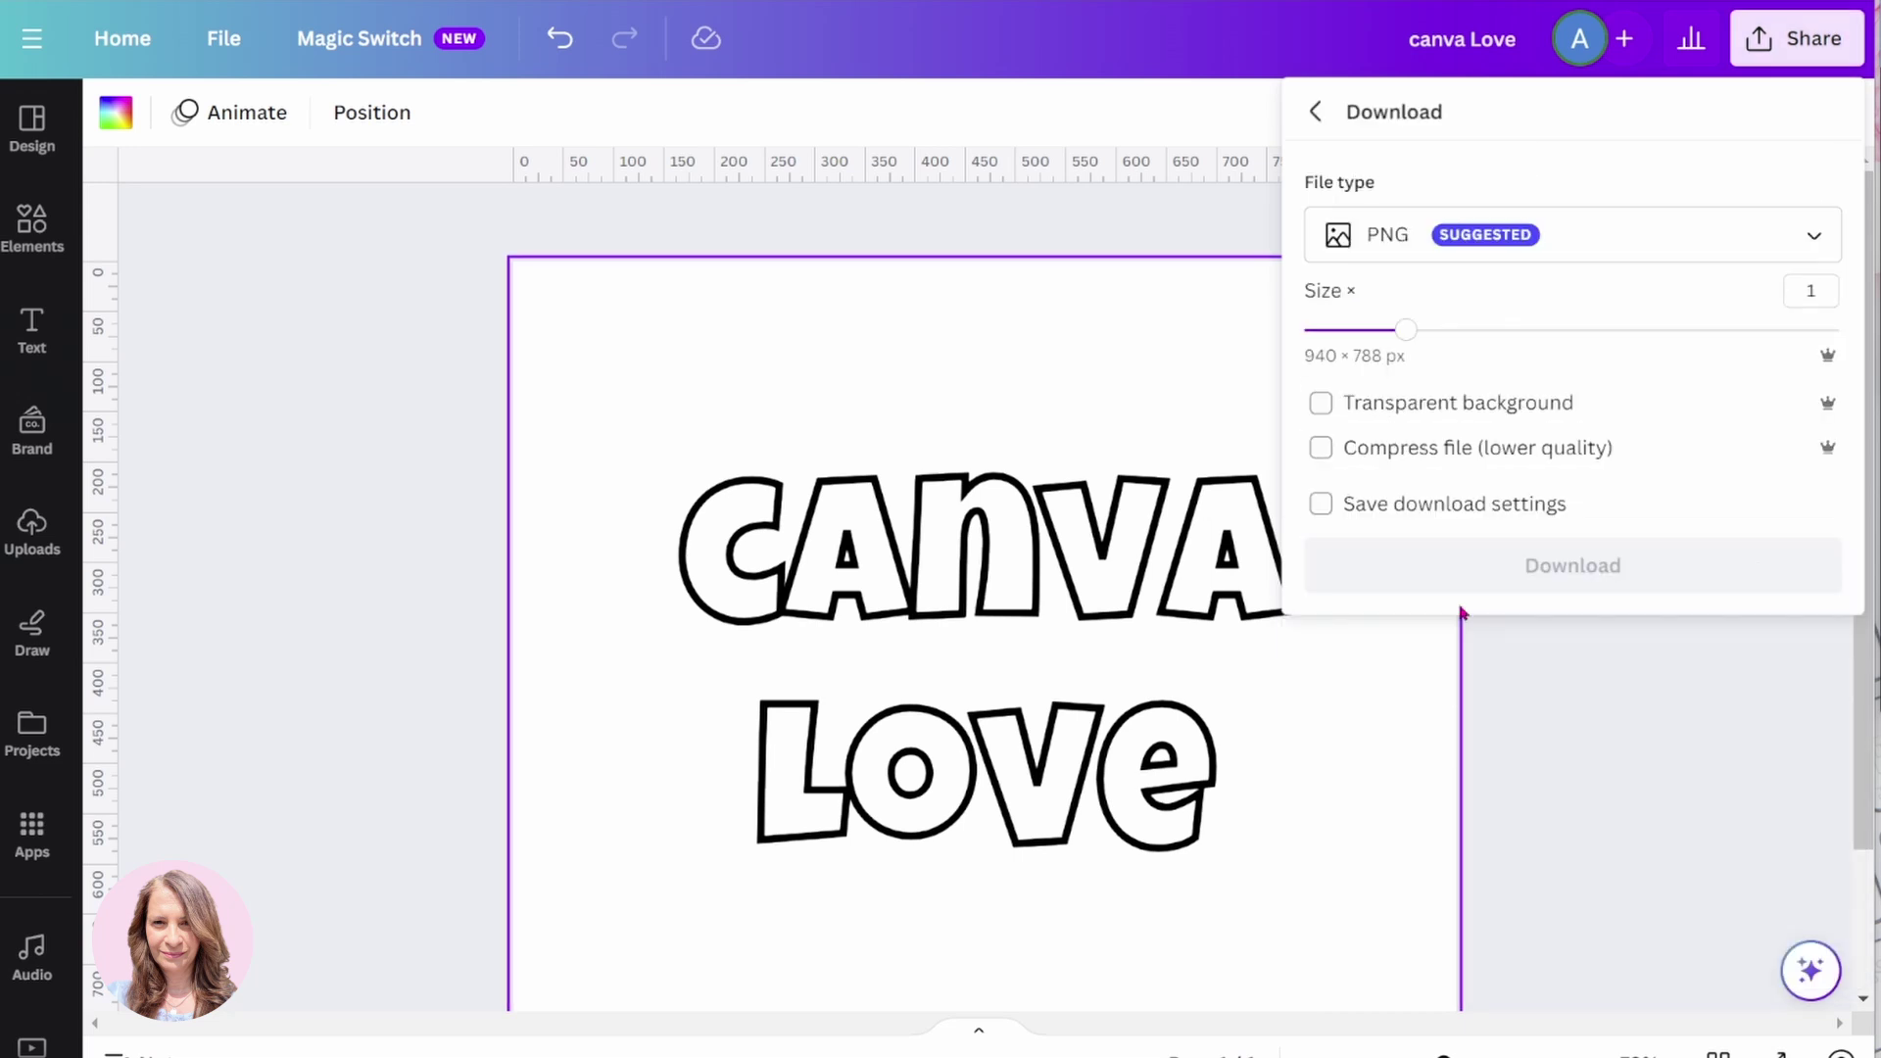
click(1418, 241)
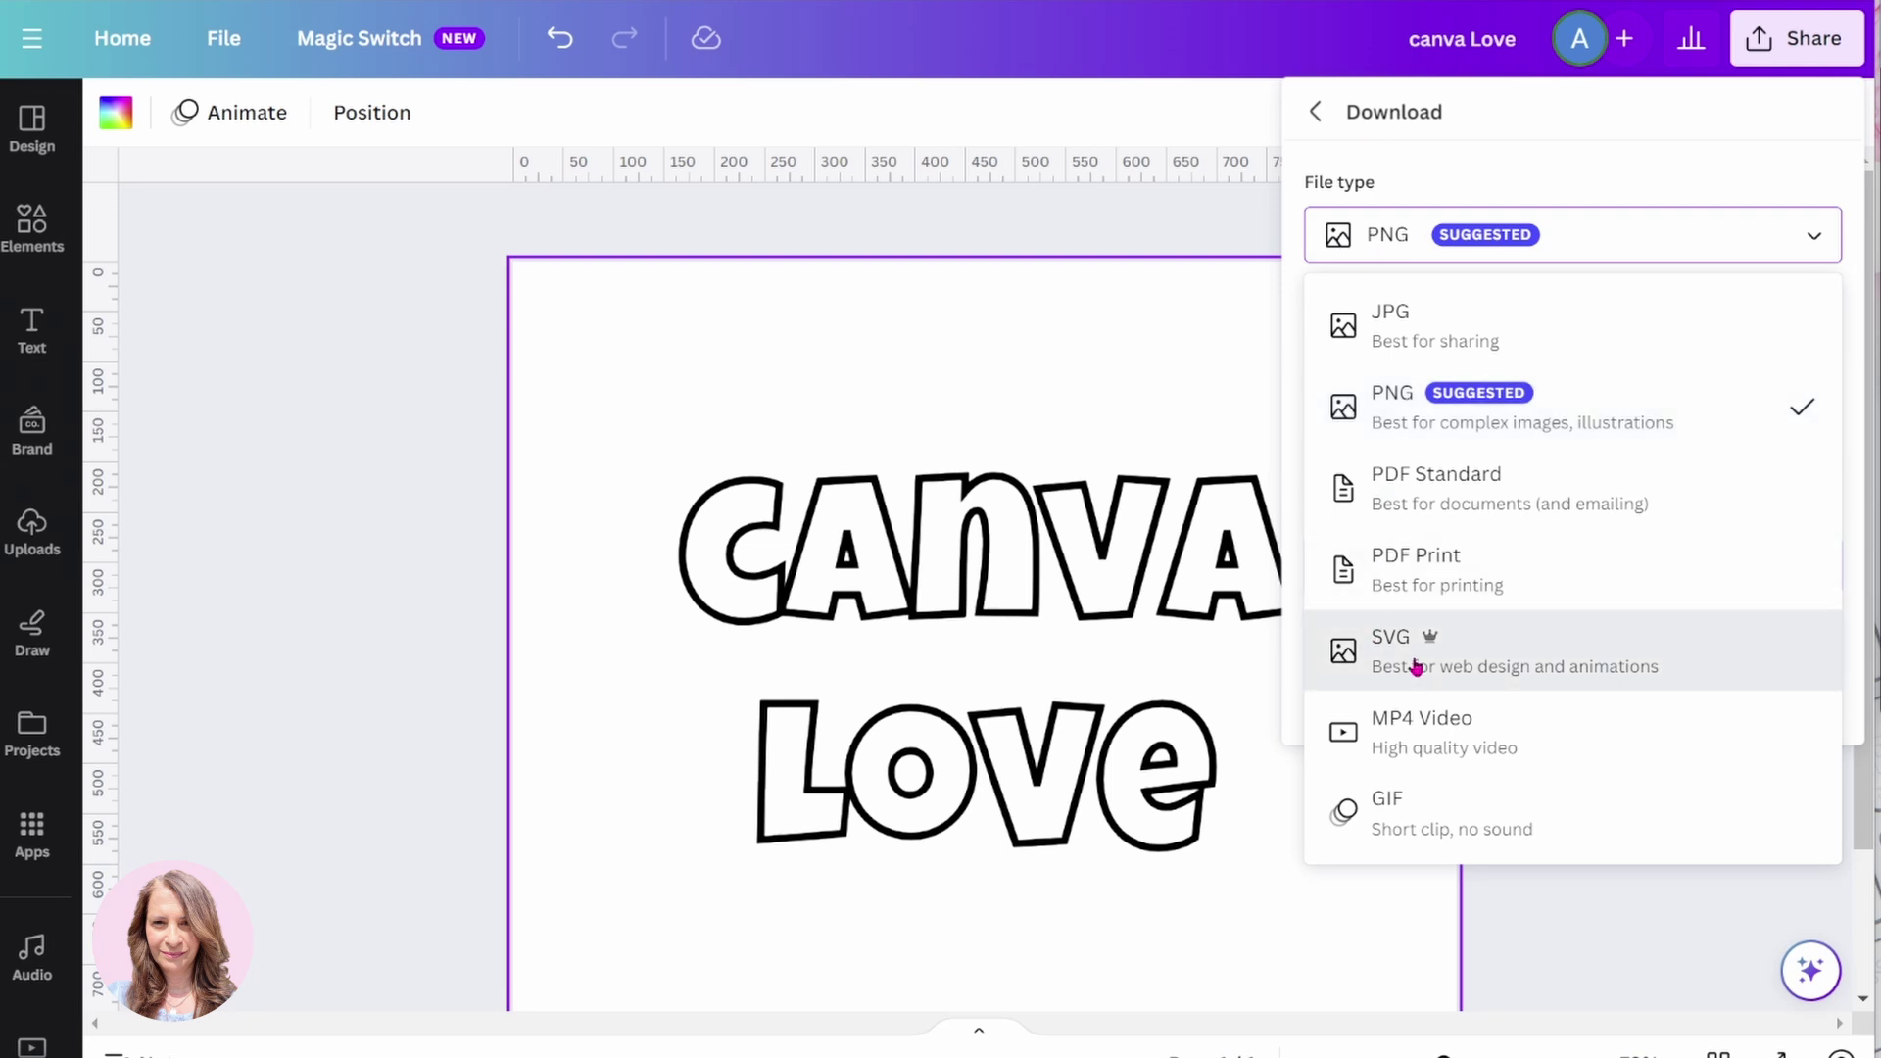
click(1414, 663)
click(1415, 666)
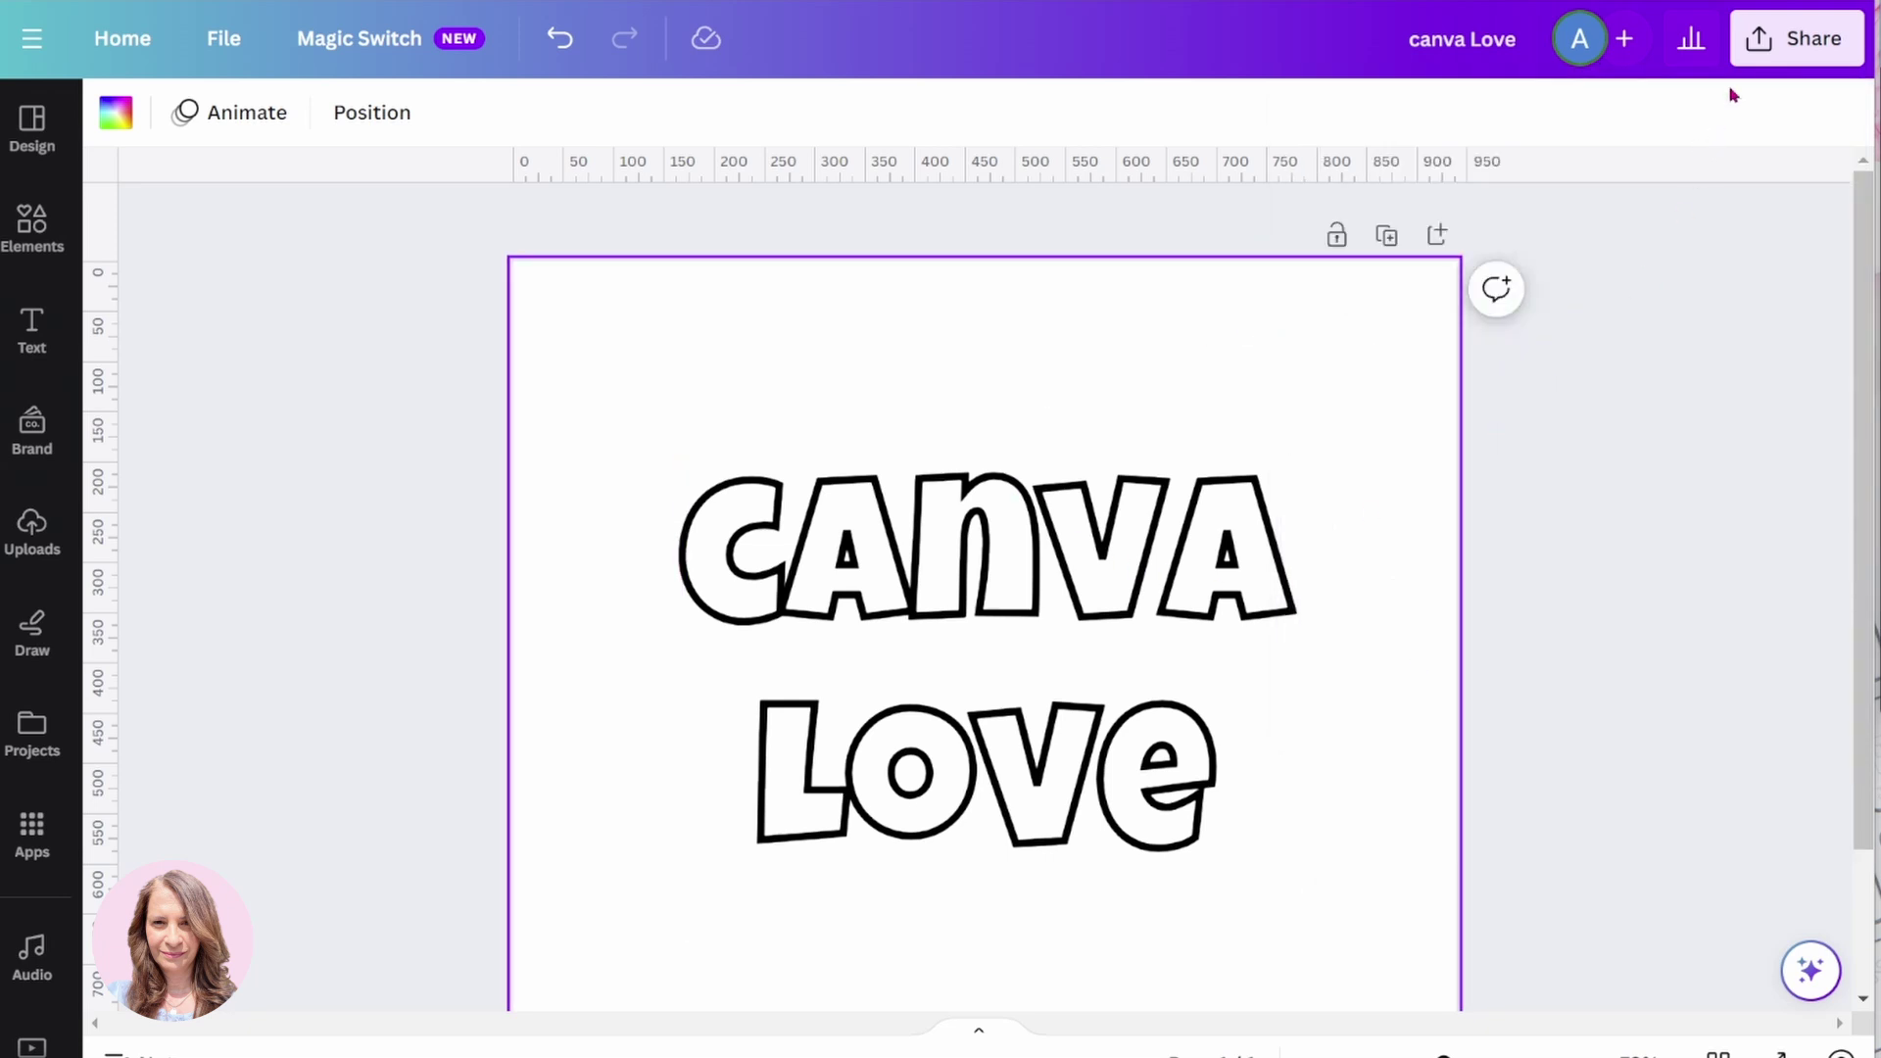
click(1751, 51)
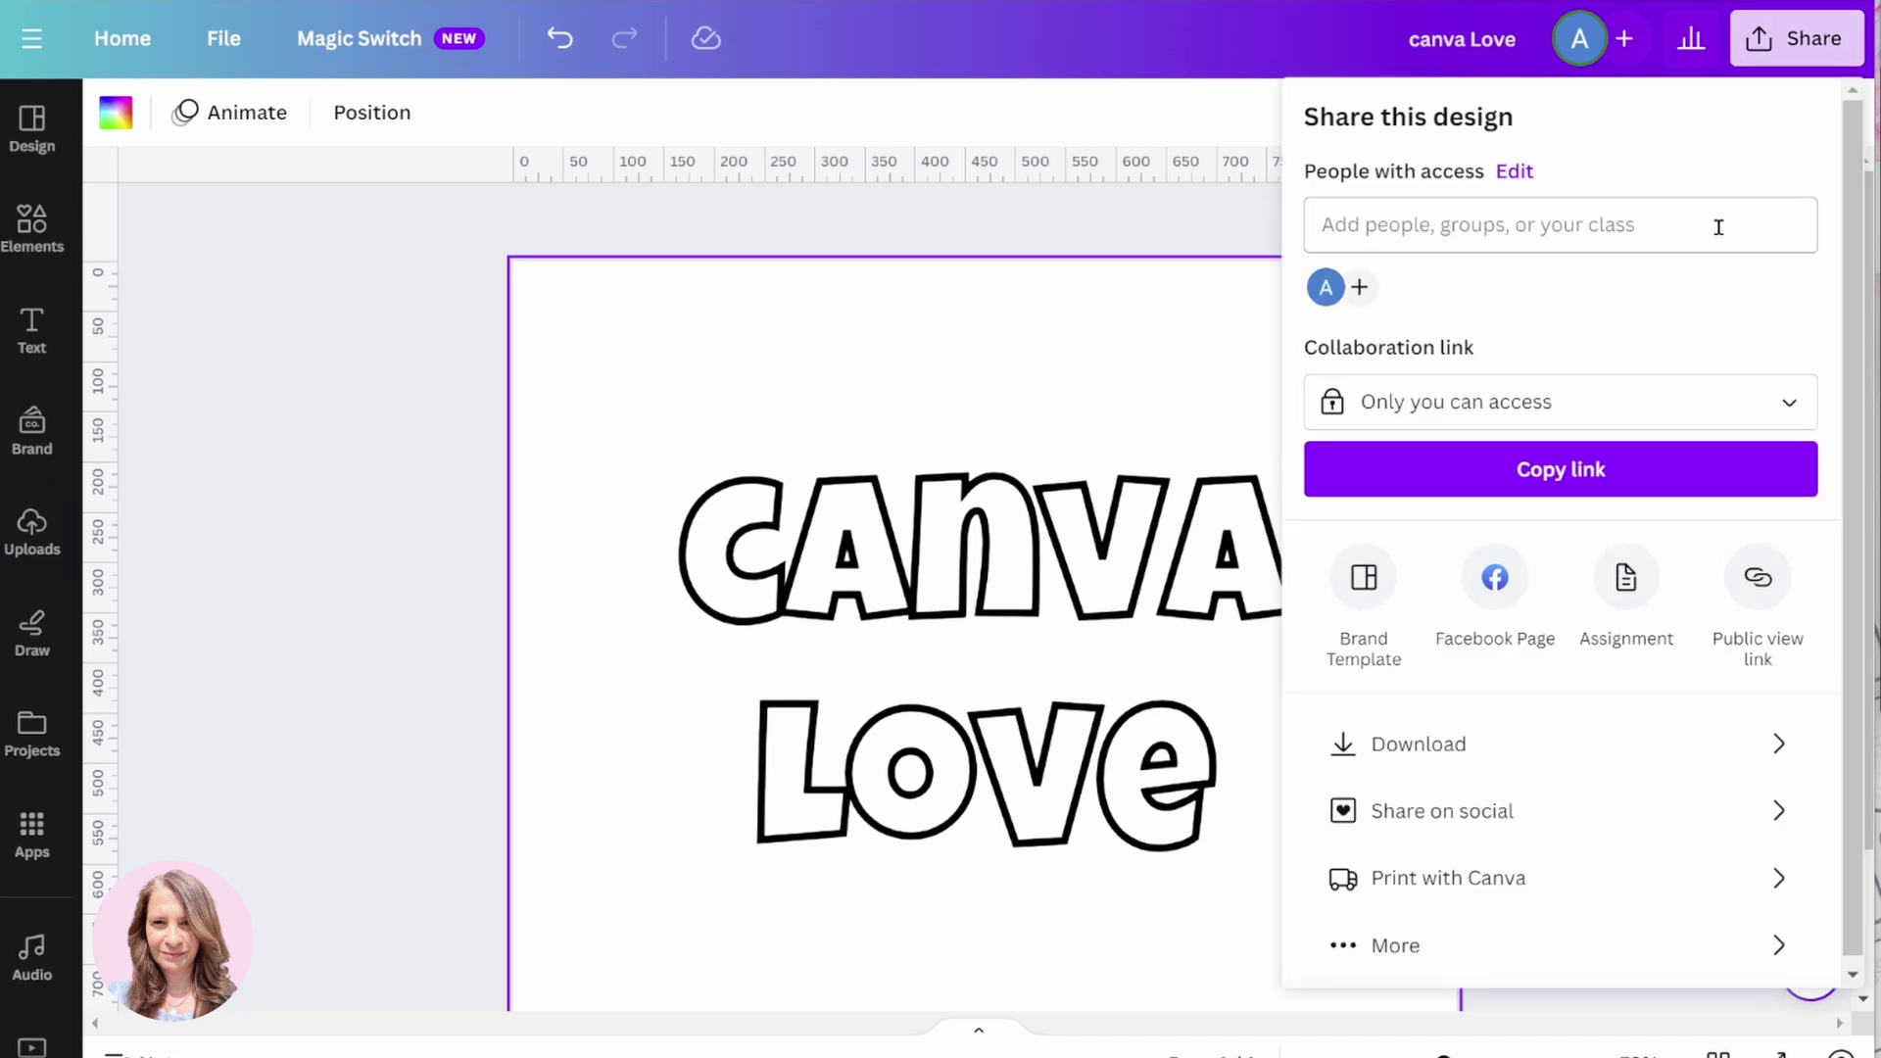
click(1422, 747)
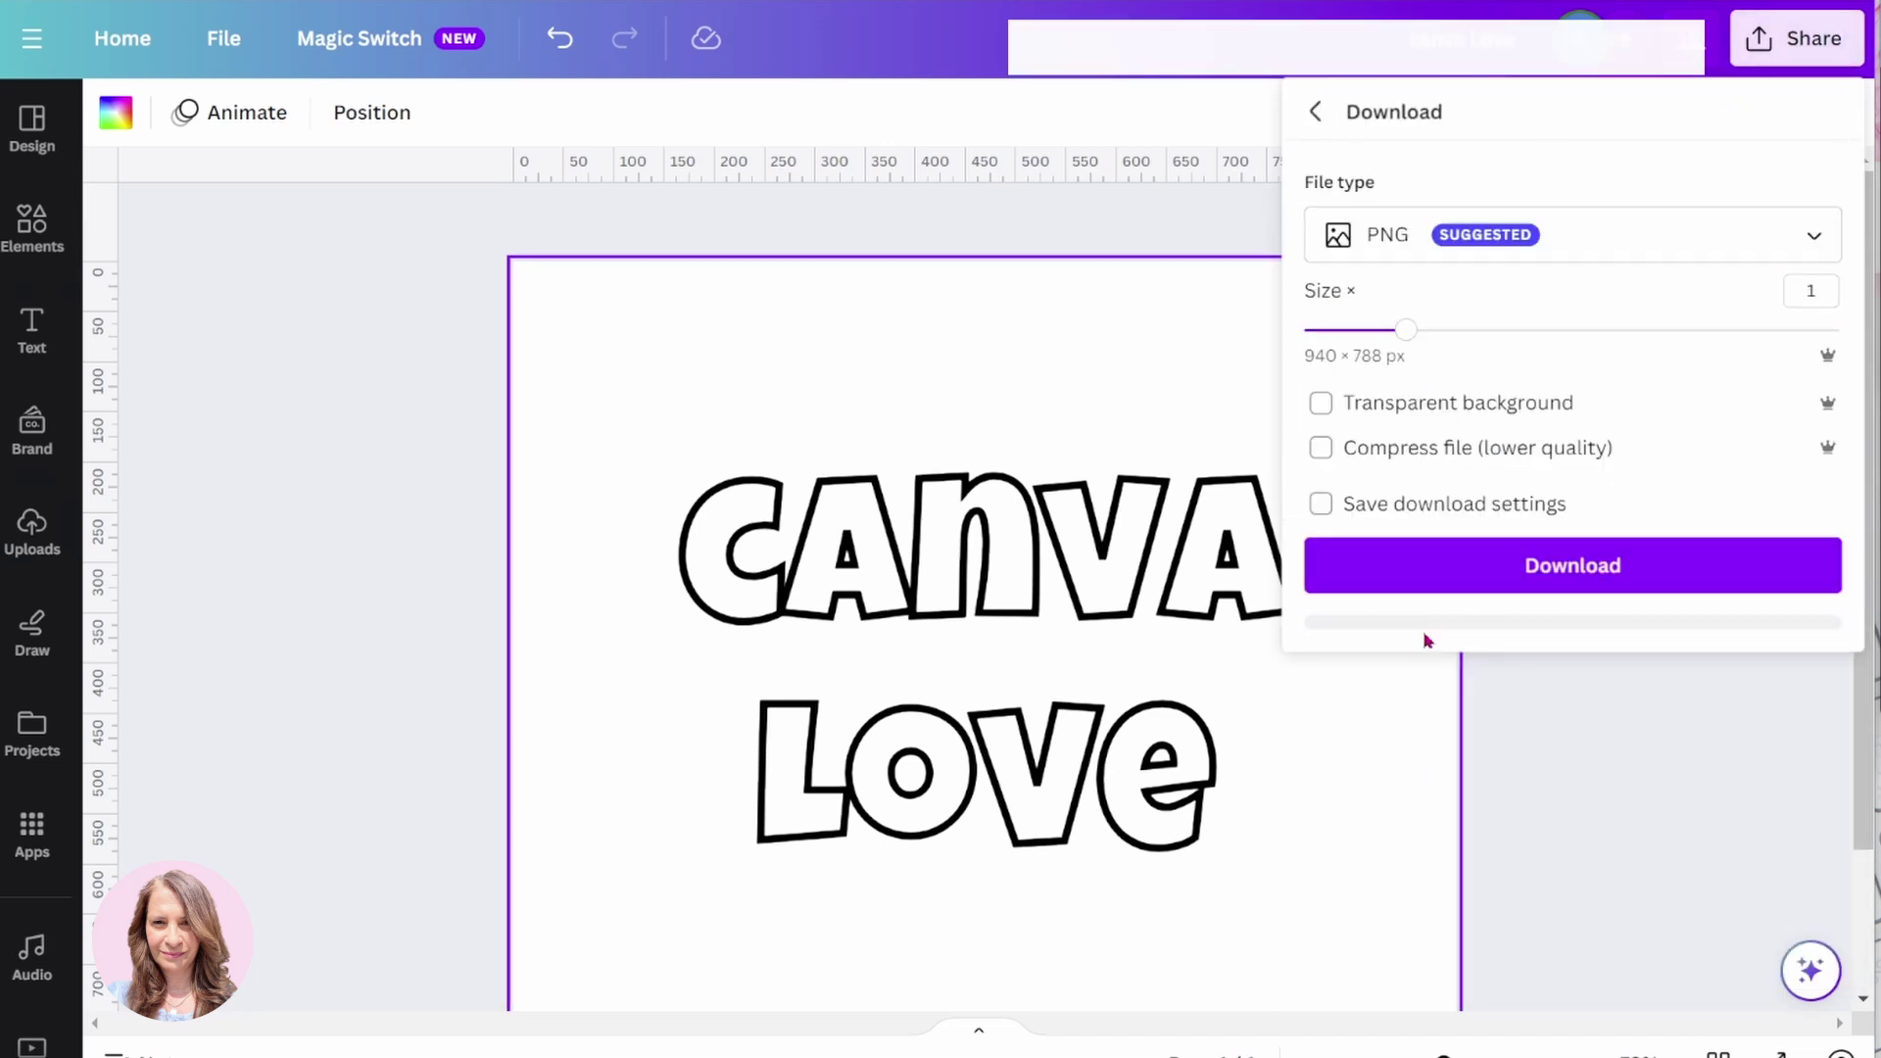
click(1399, 247)
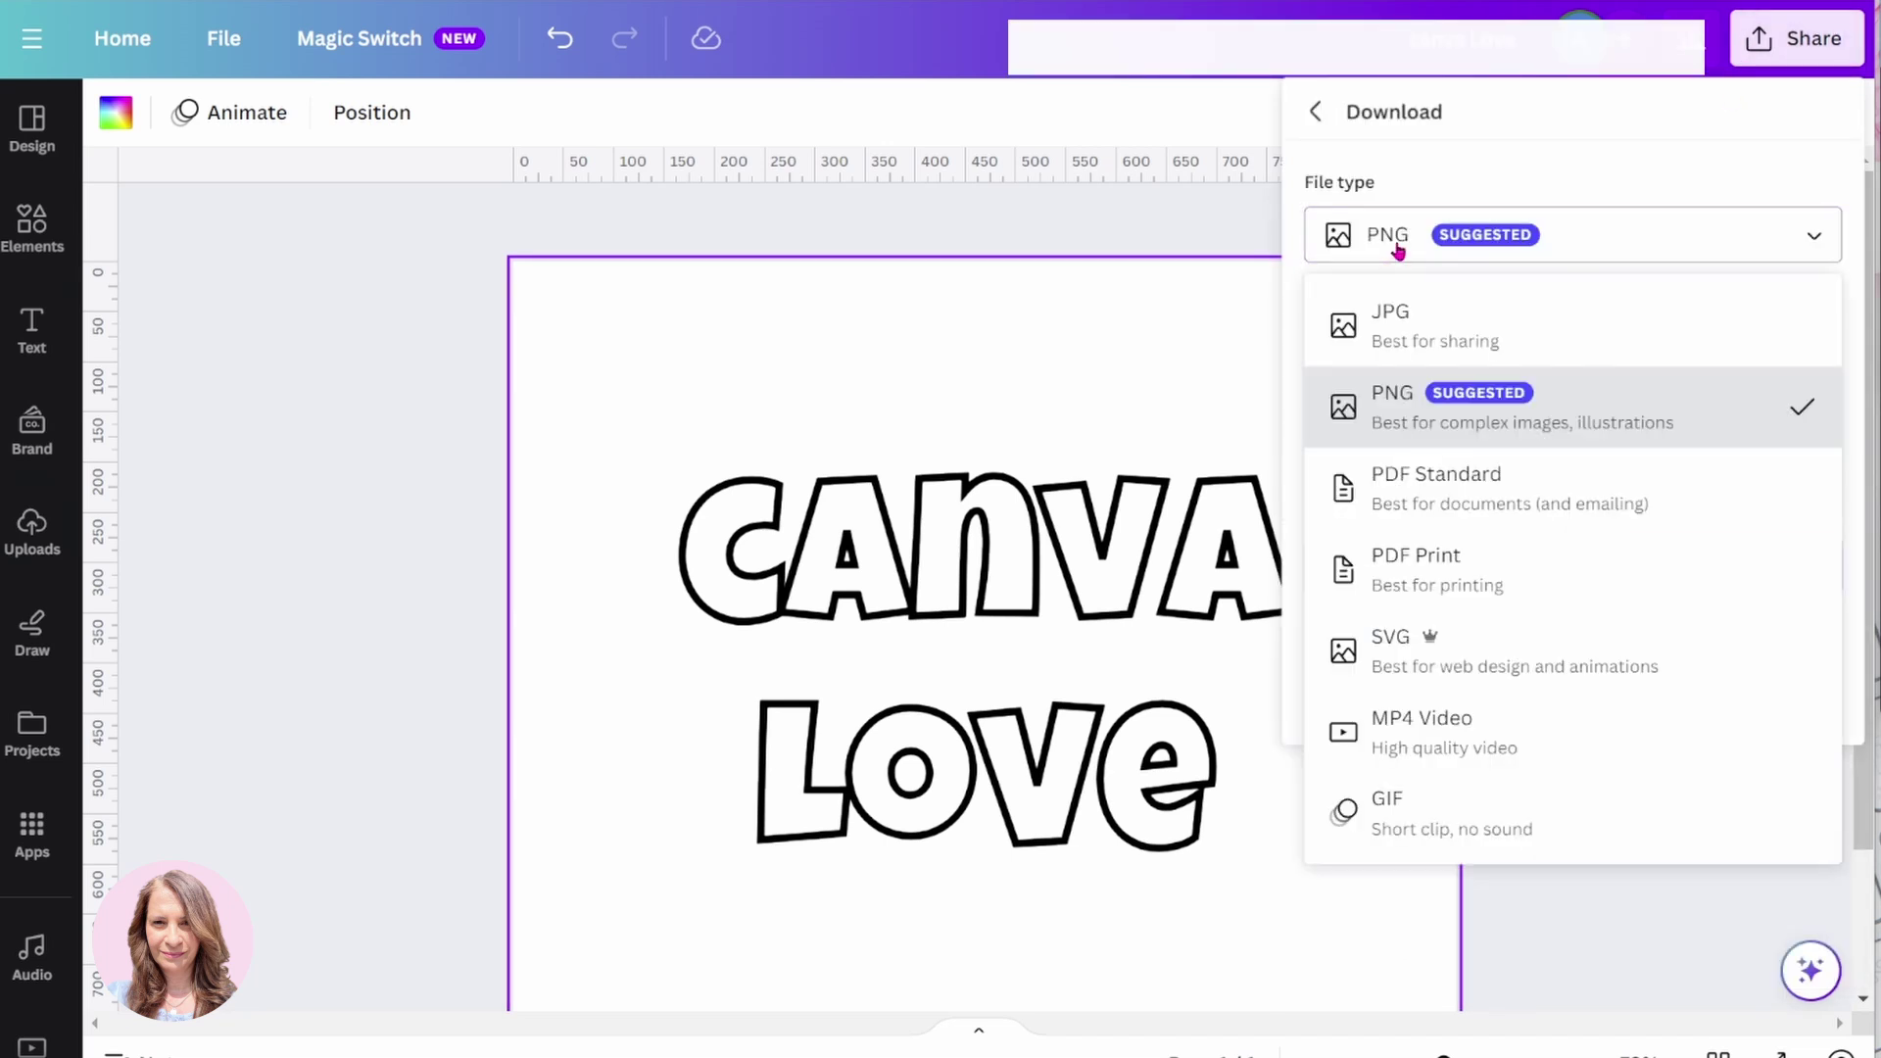
click(1426, 640)
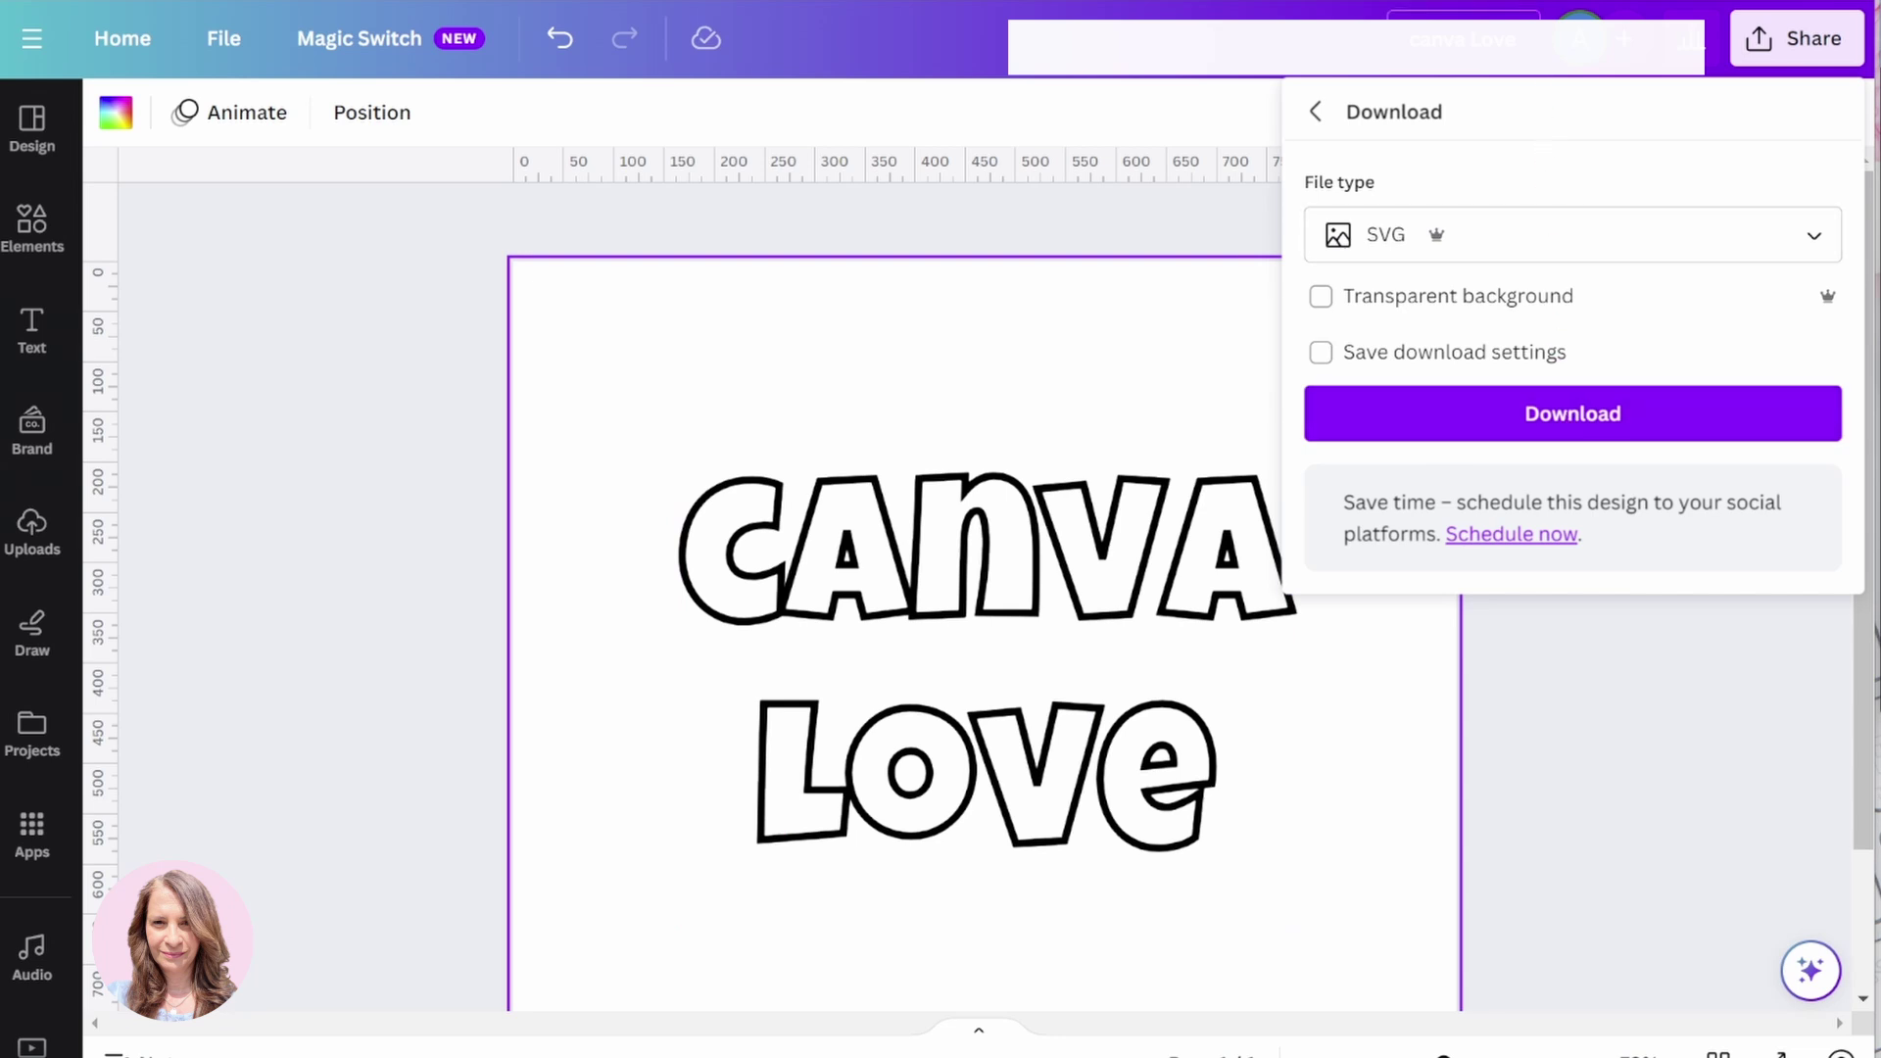
click(1568, 412)
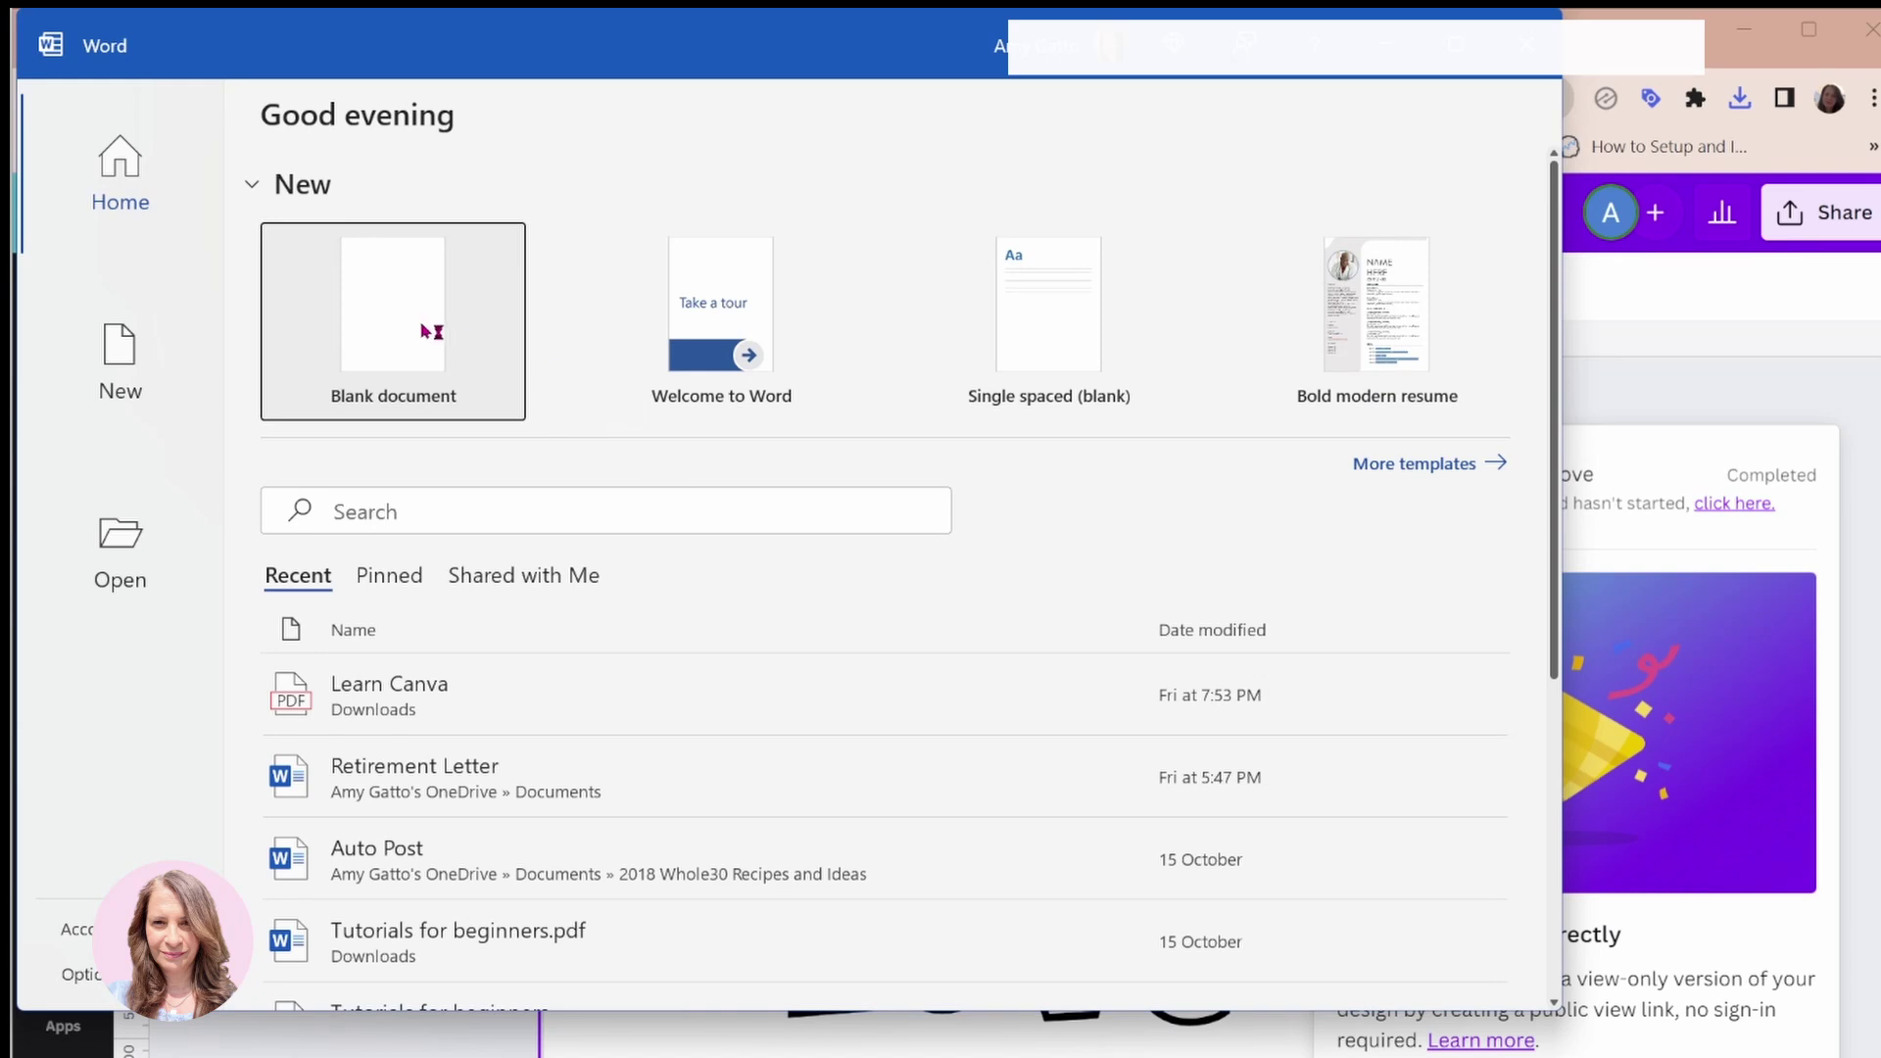
Step: Create a blank Word document and insert the canva Love SVG from Downloads
click(424, 325)
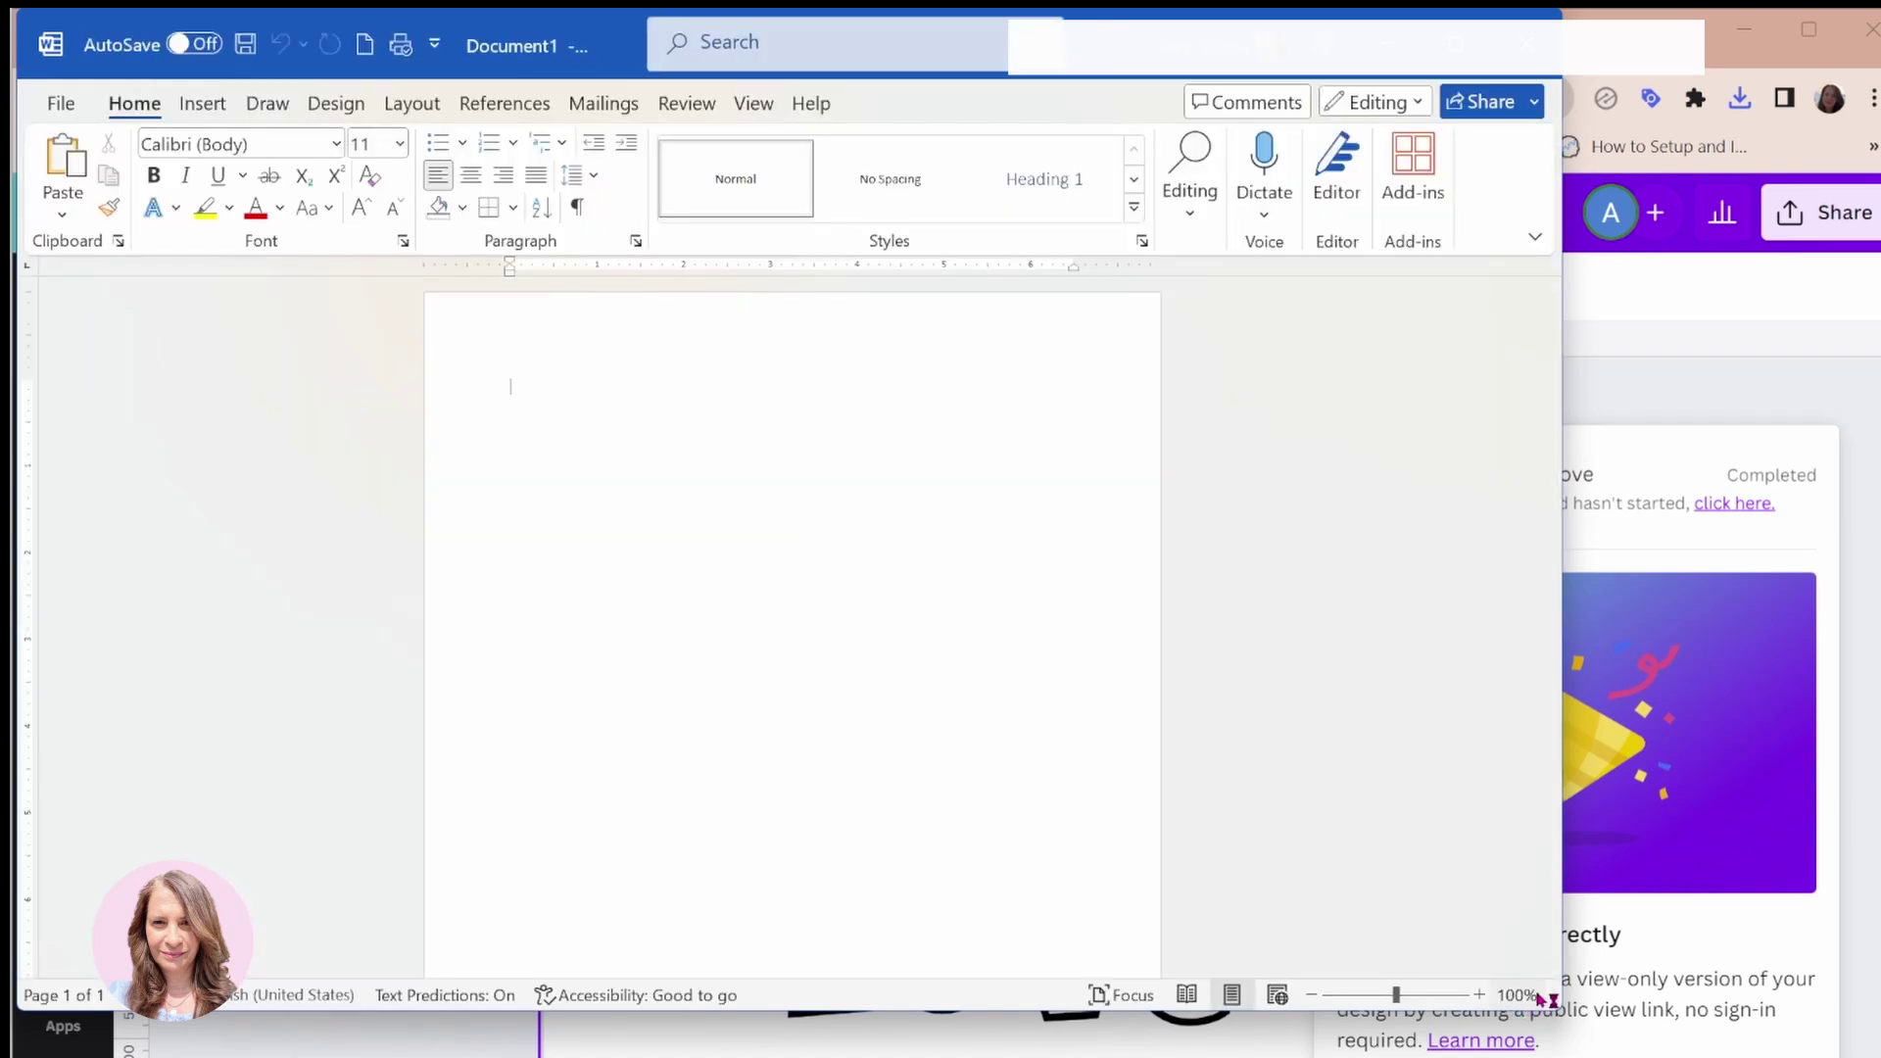
drag(1559, 1009, 1880, 1057)
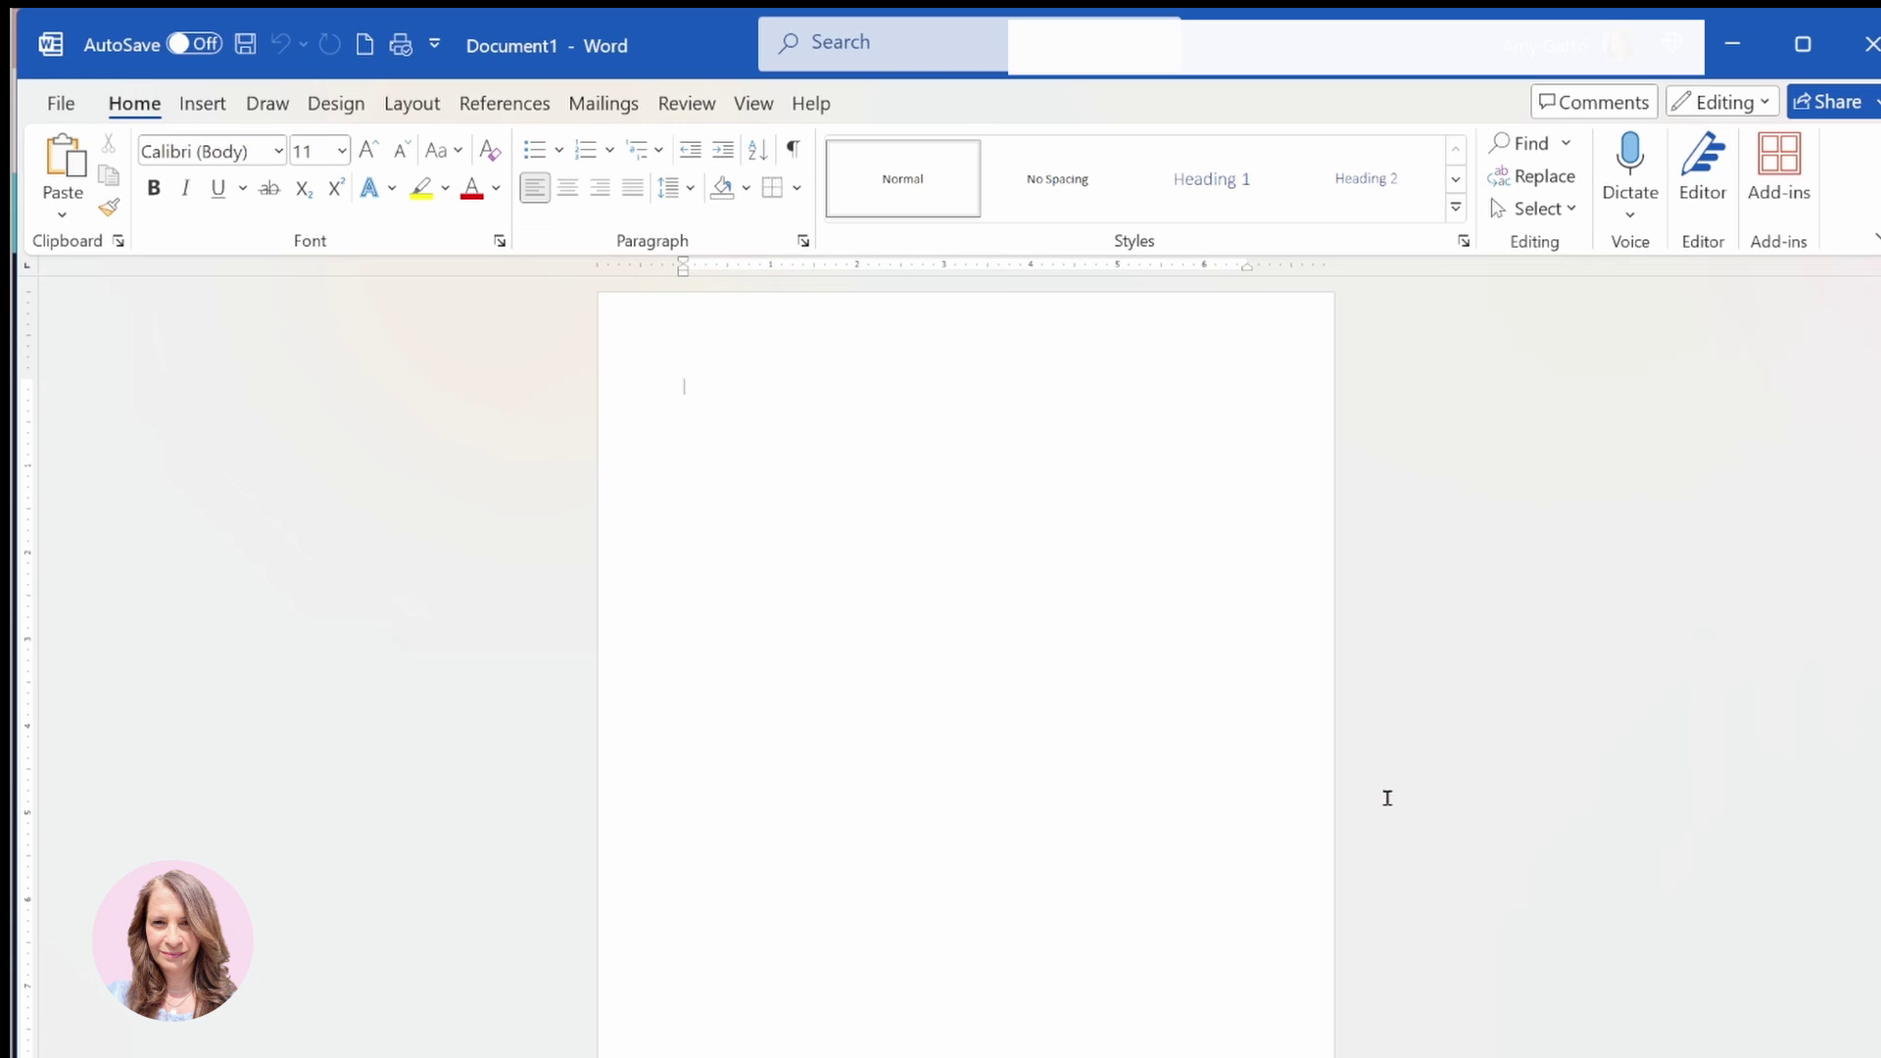
click(220, 104)
click(298, 221)
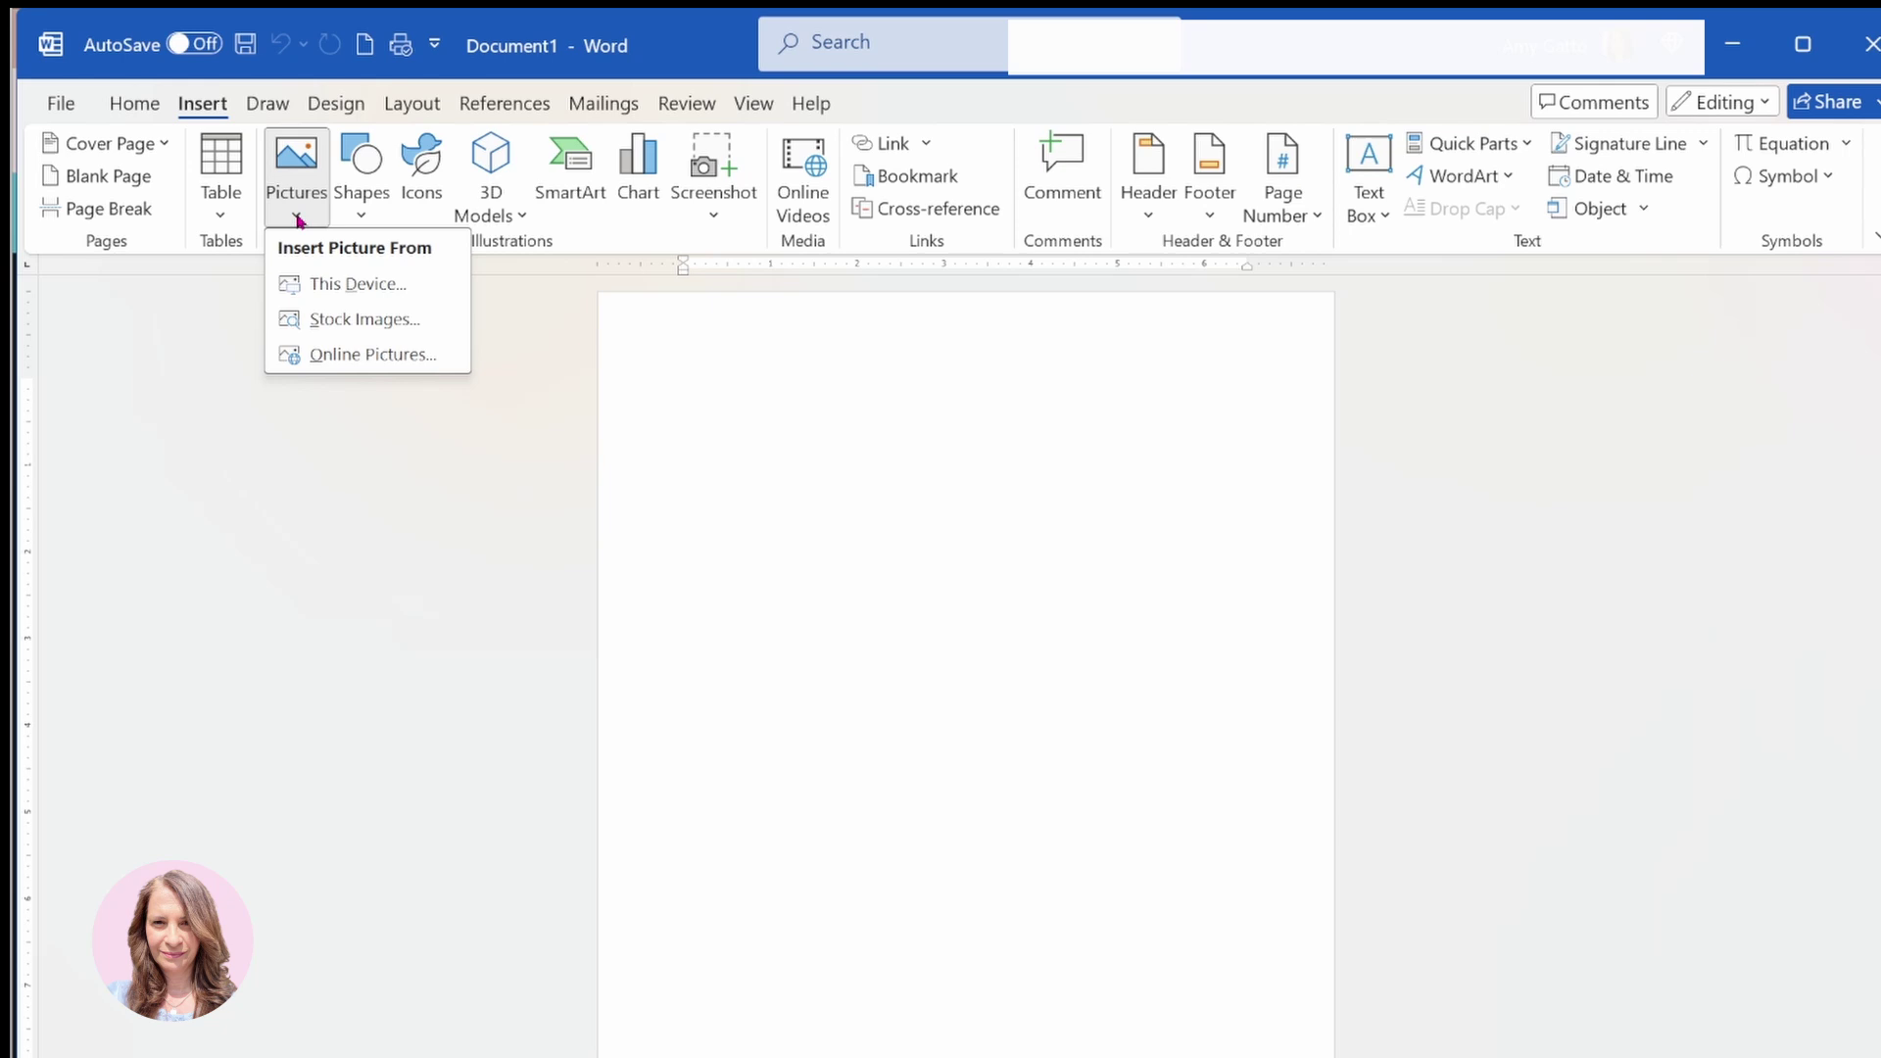
click(321, 283)
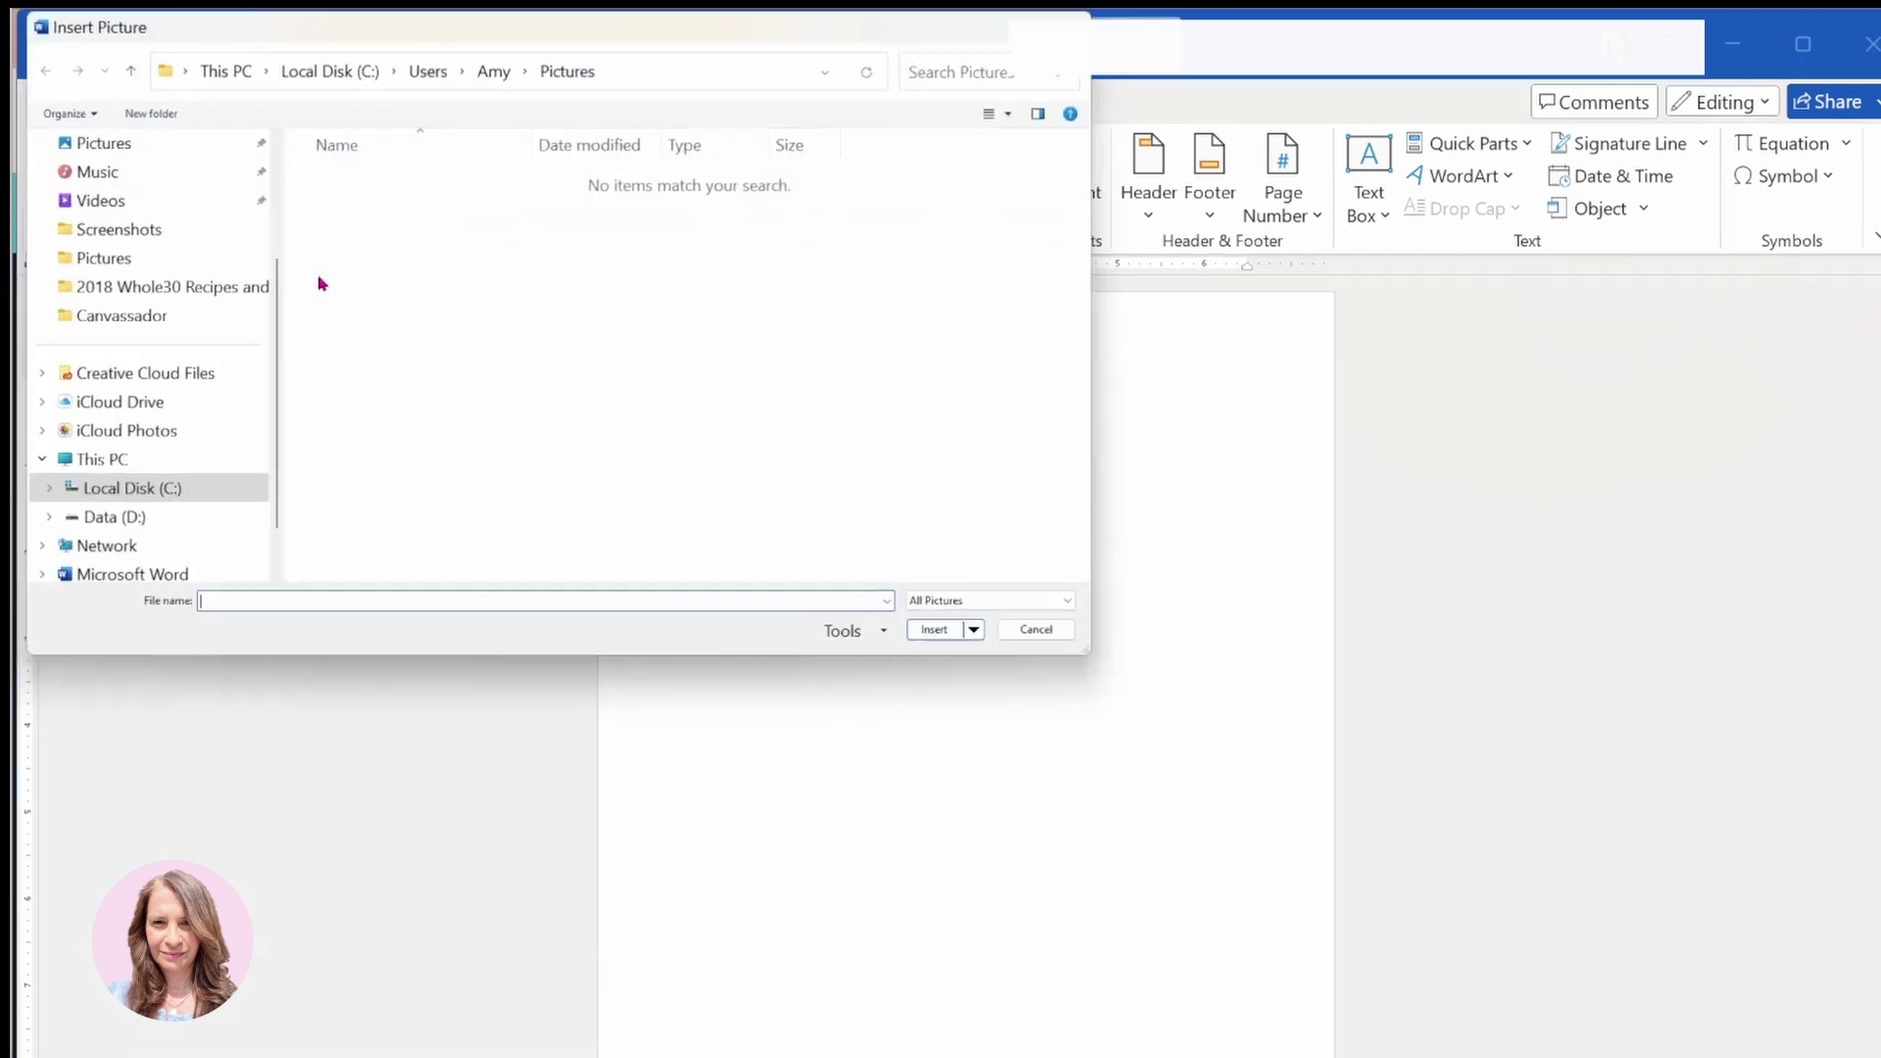
drag(272, 386, 279, 218)
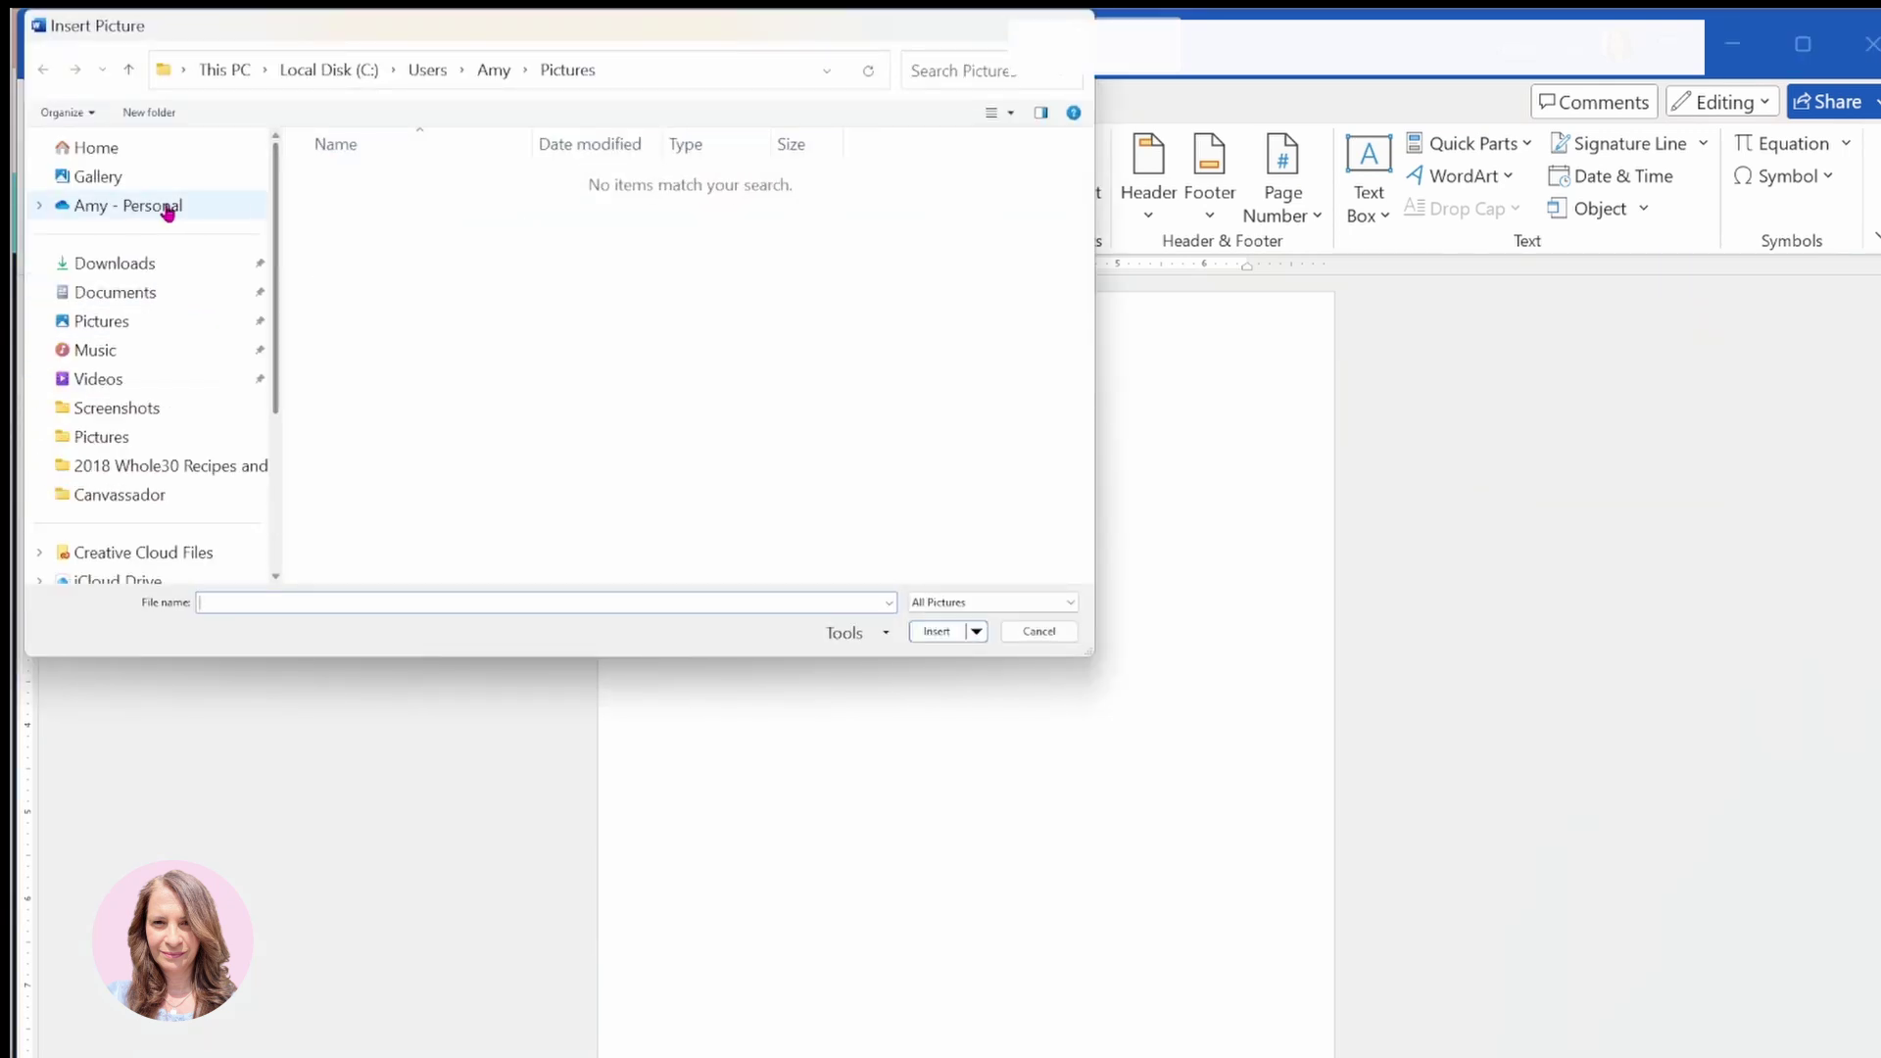
click(138, 262)
click(338, 210)
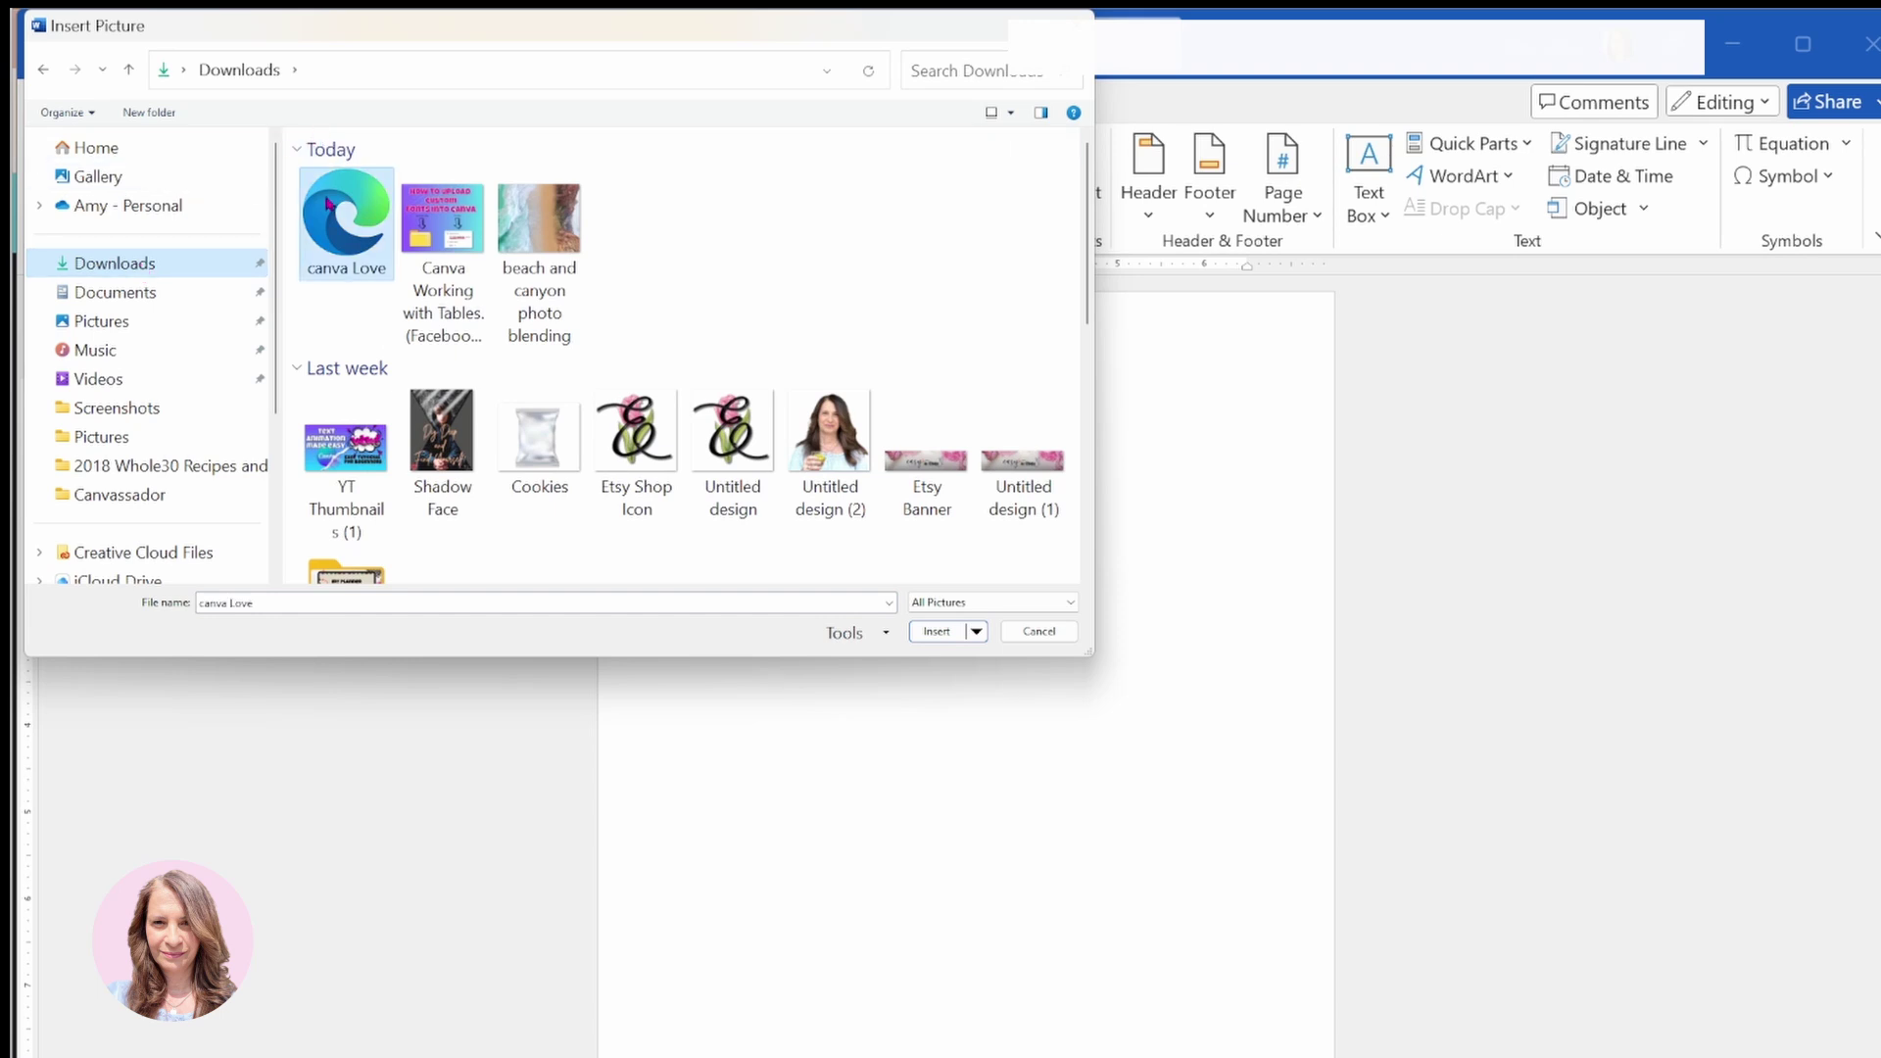
click(932, 632)
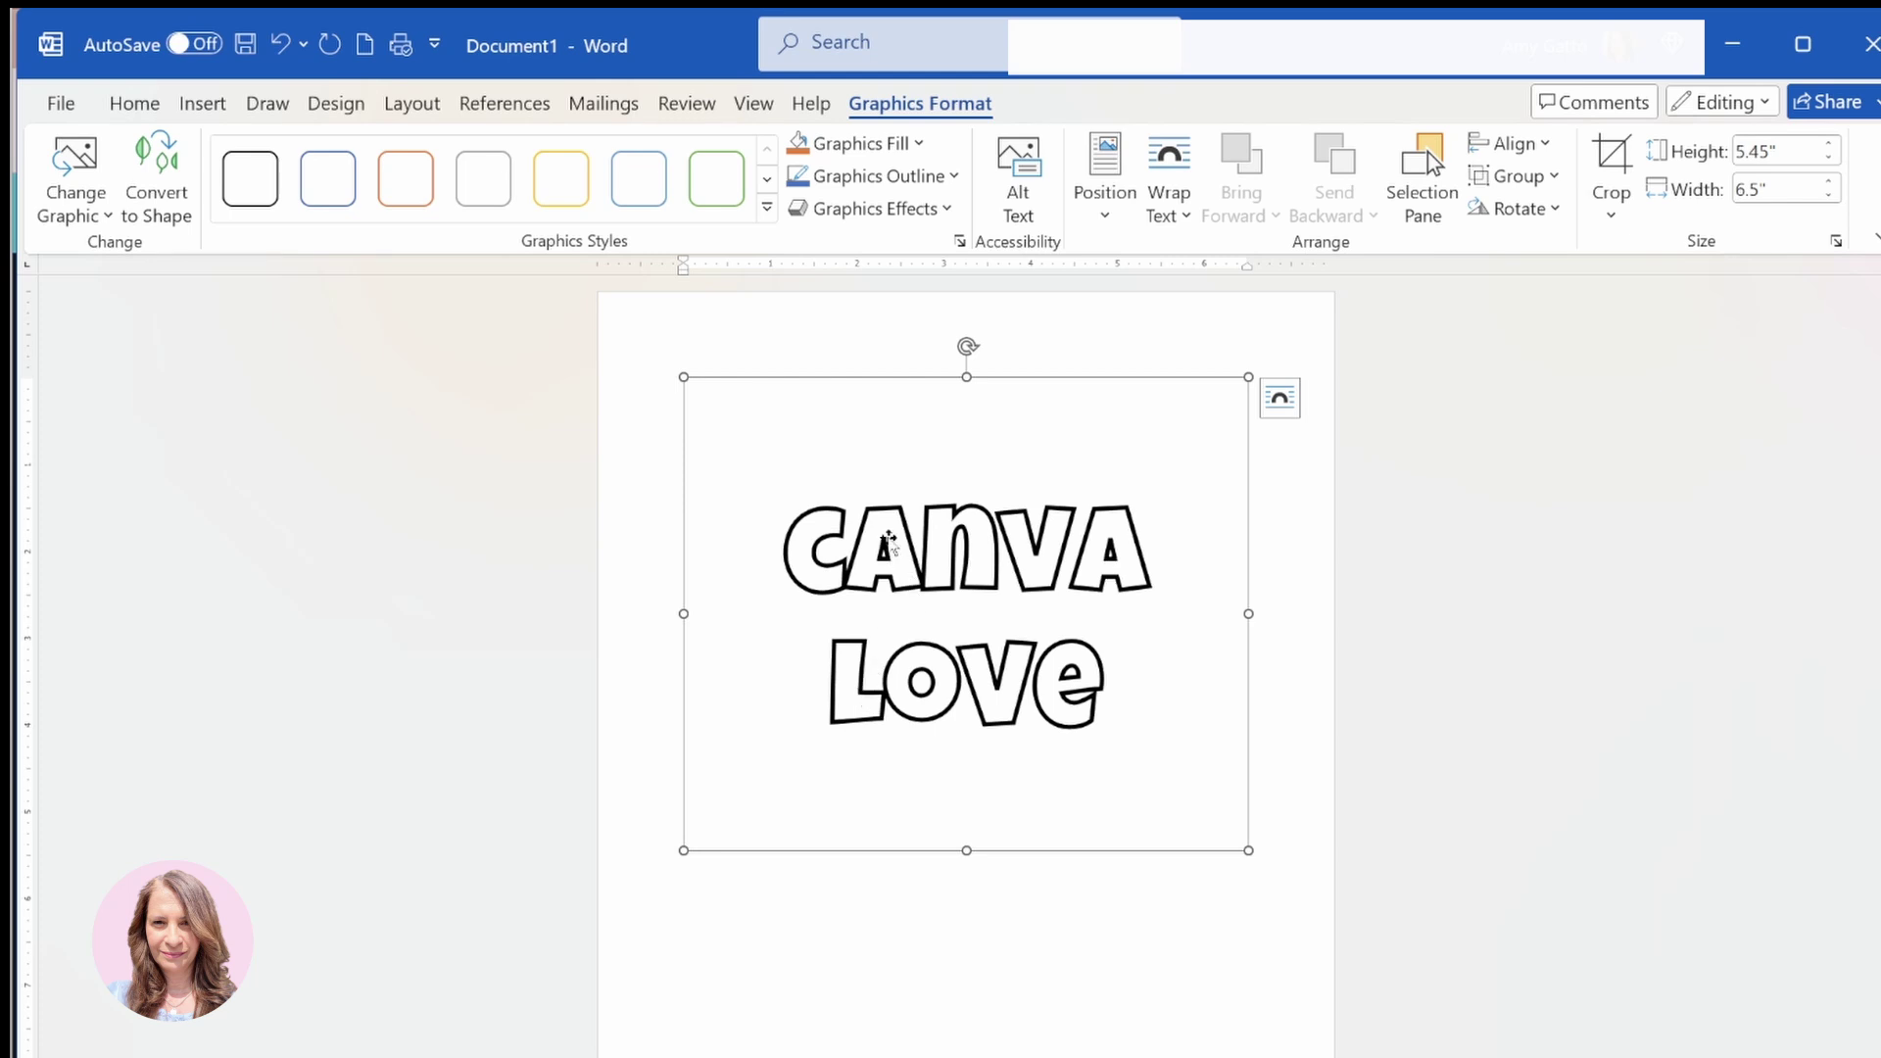
Step: Convert the inserted canva Love SVG graphic into an editable Word shape
right_click(888, 542)
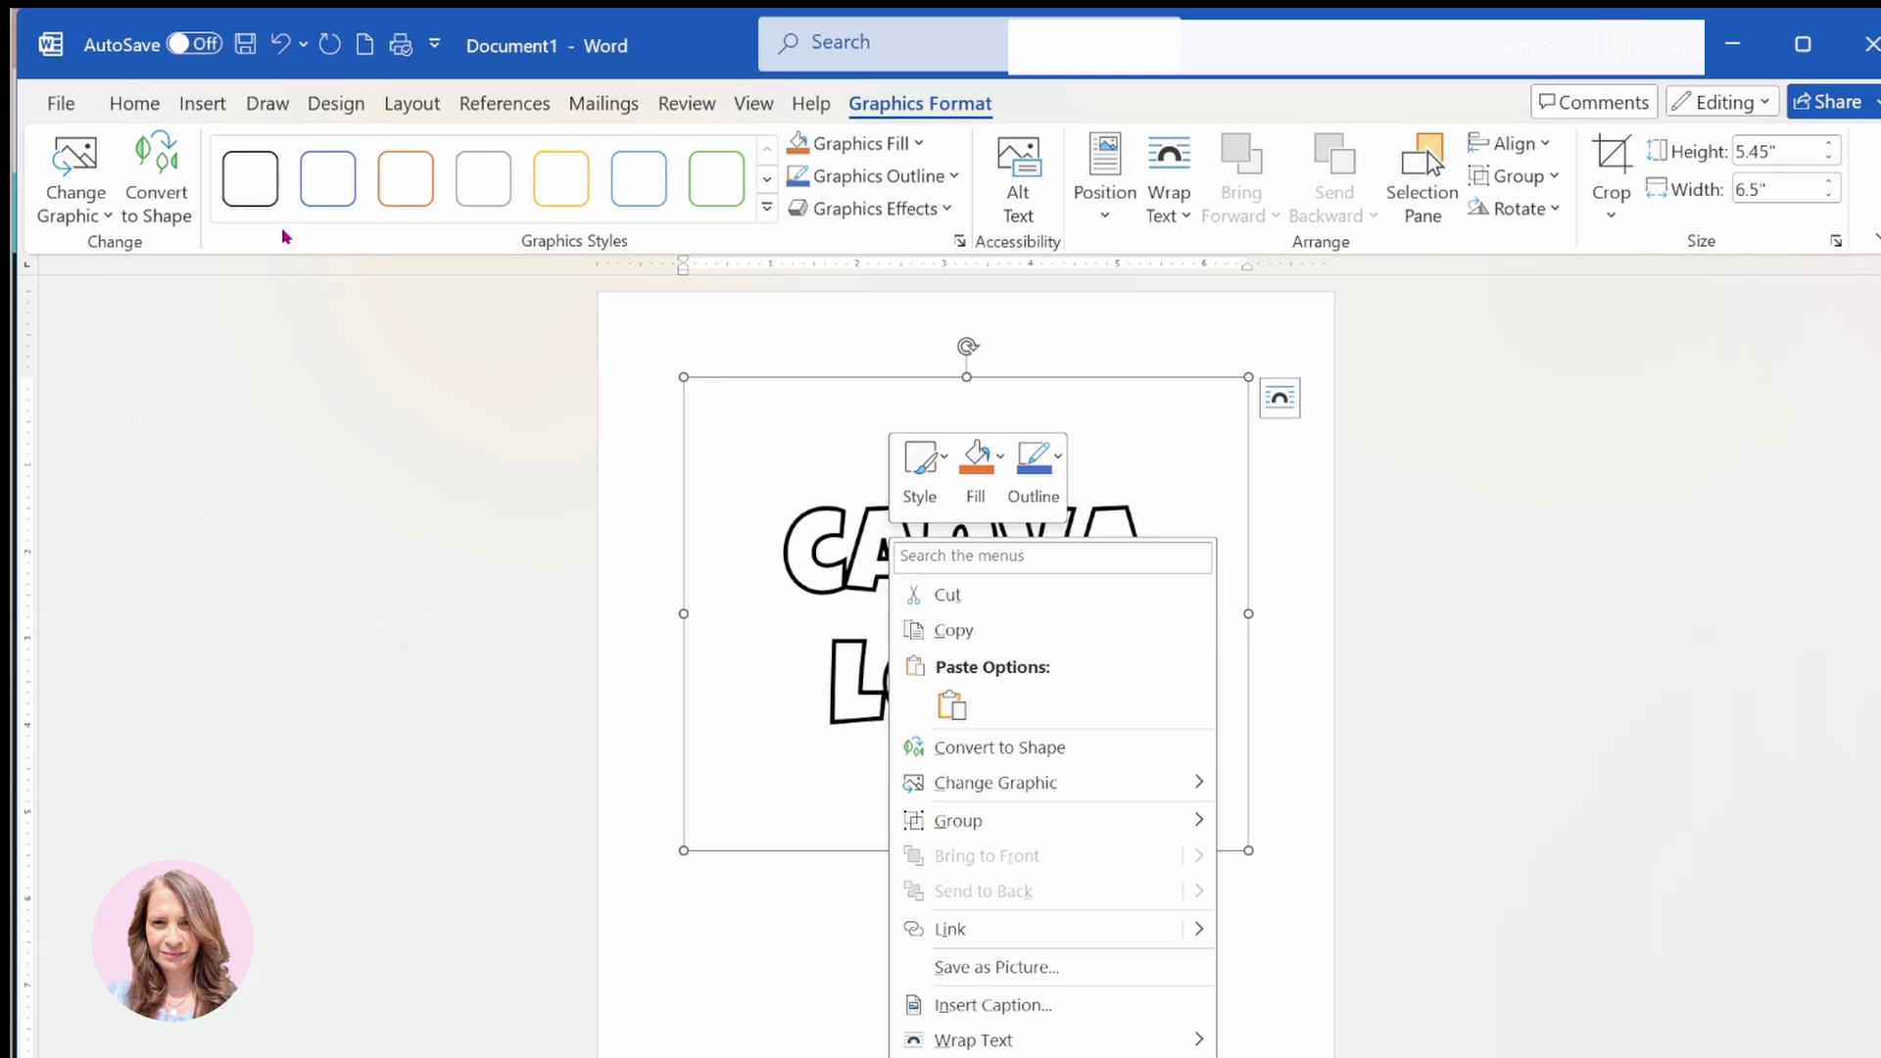
click(947, 750)
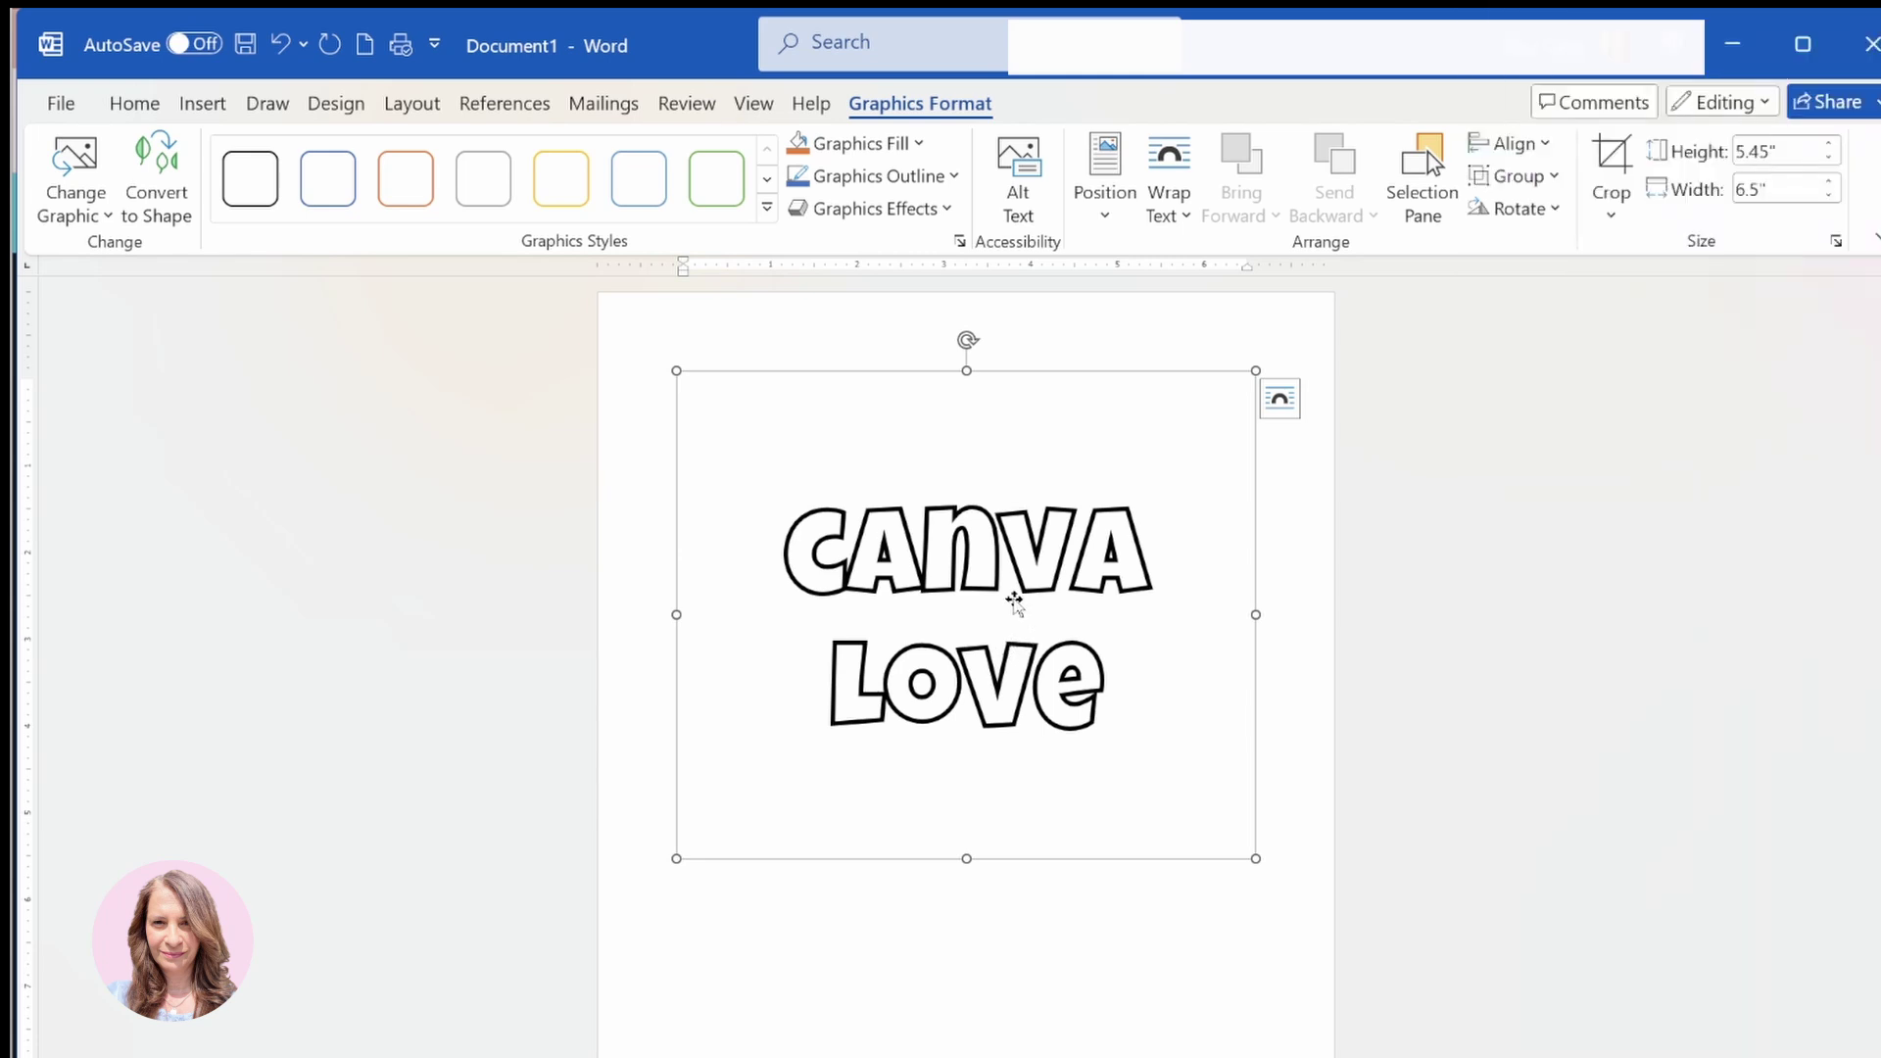
click(919, 145)
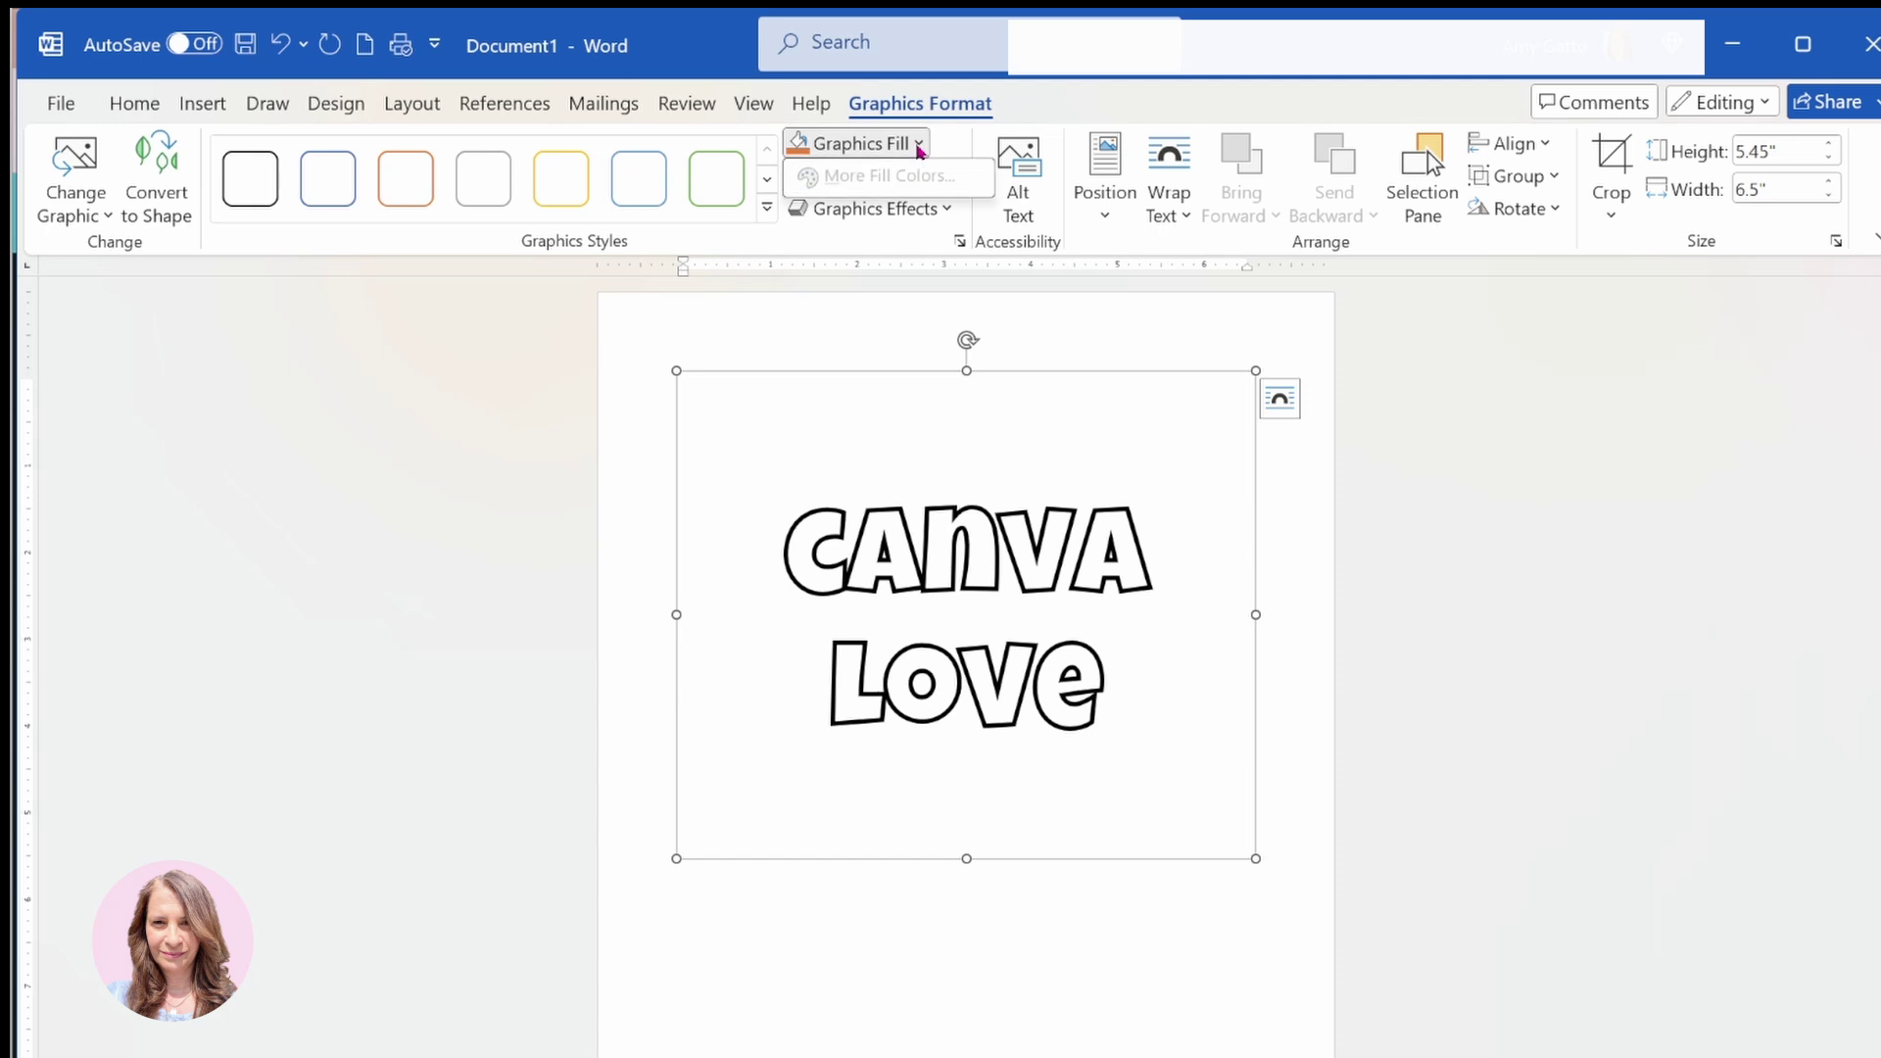
Step: Select the converted Canva Love group and the lettering parts inside it
click(902, 504)
click(911, 548)
click(913, 554)
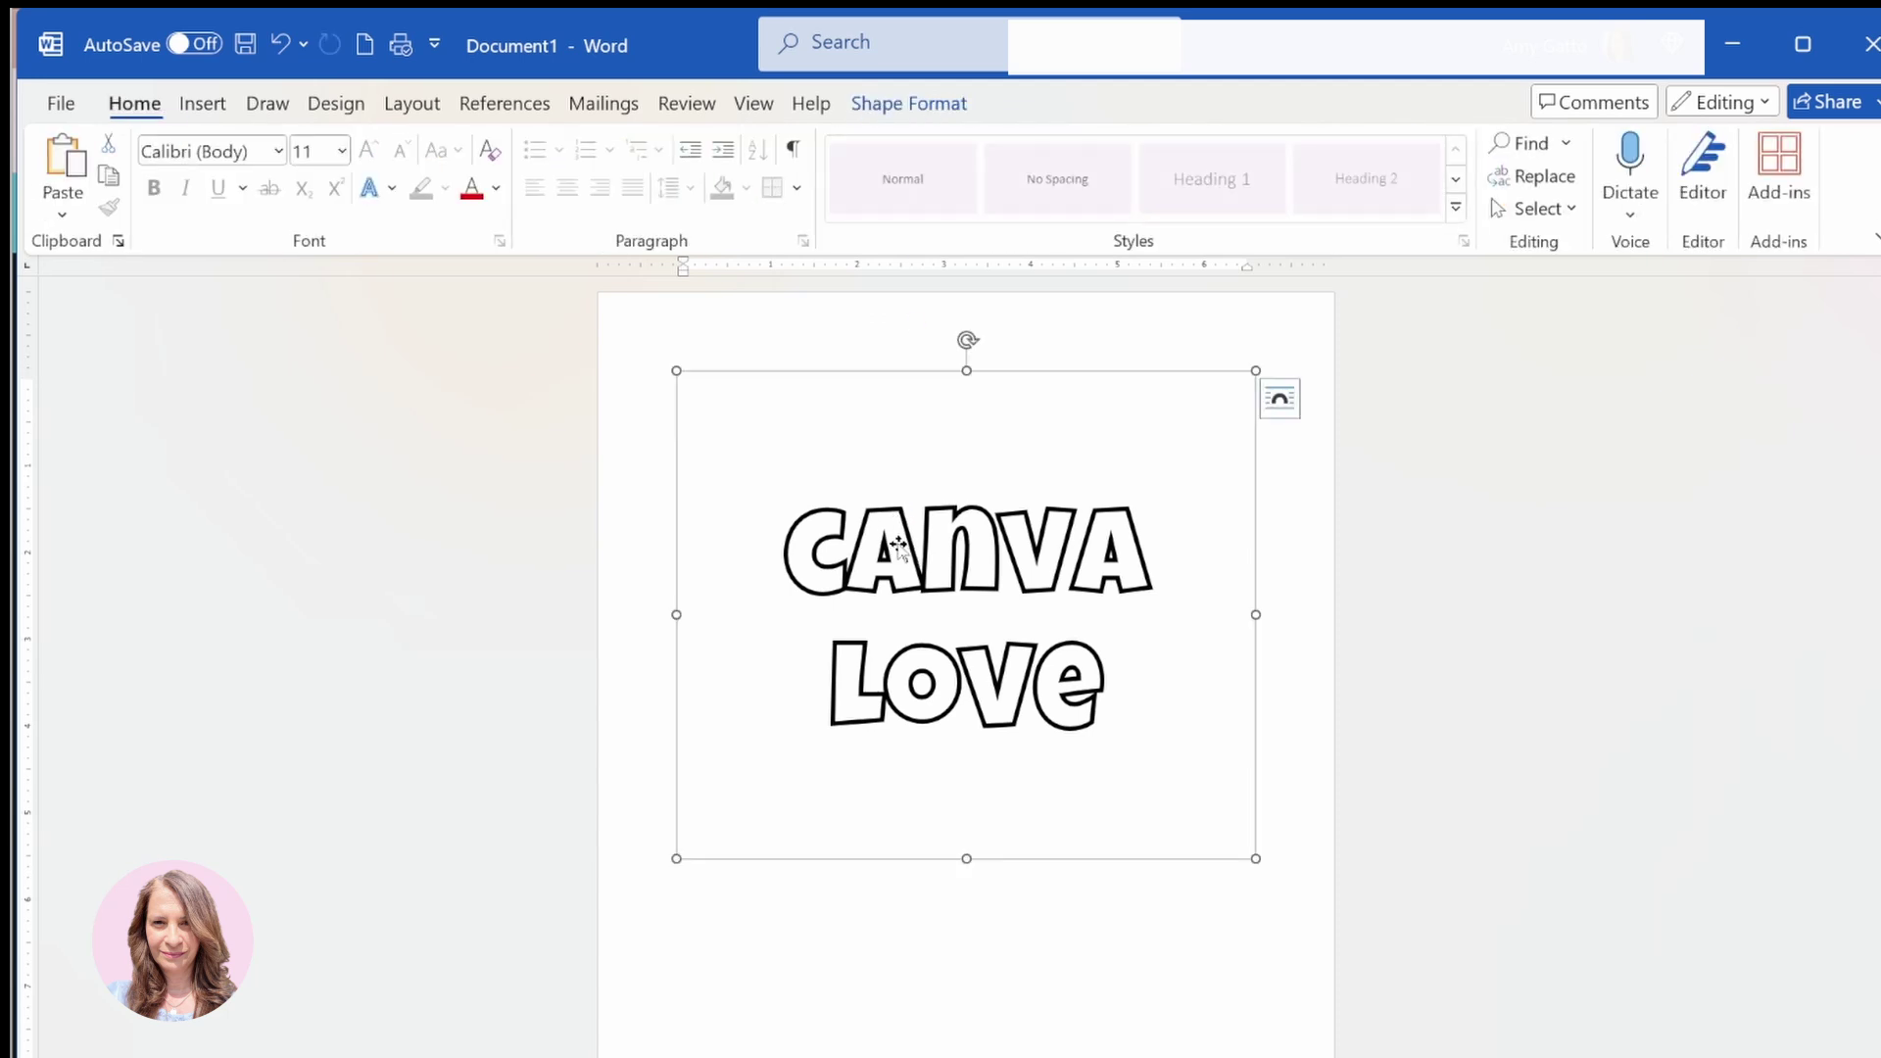
click(929, 574)
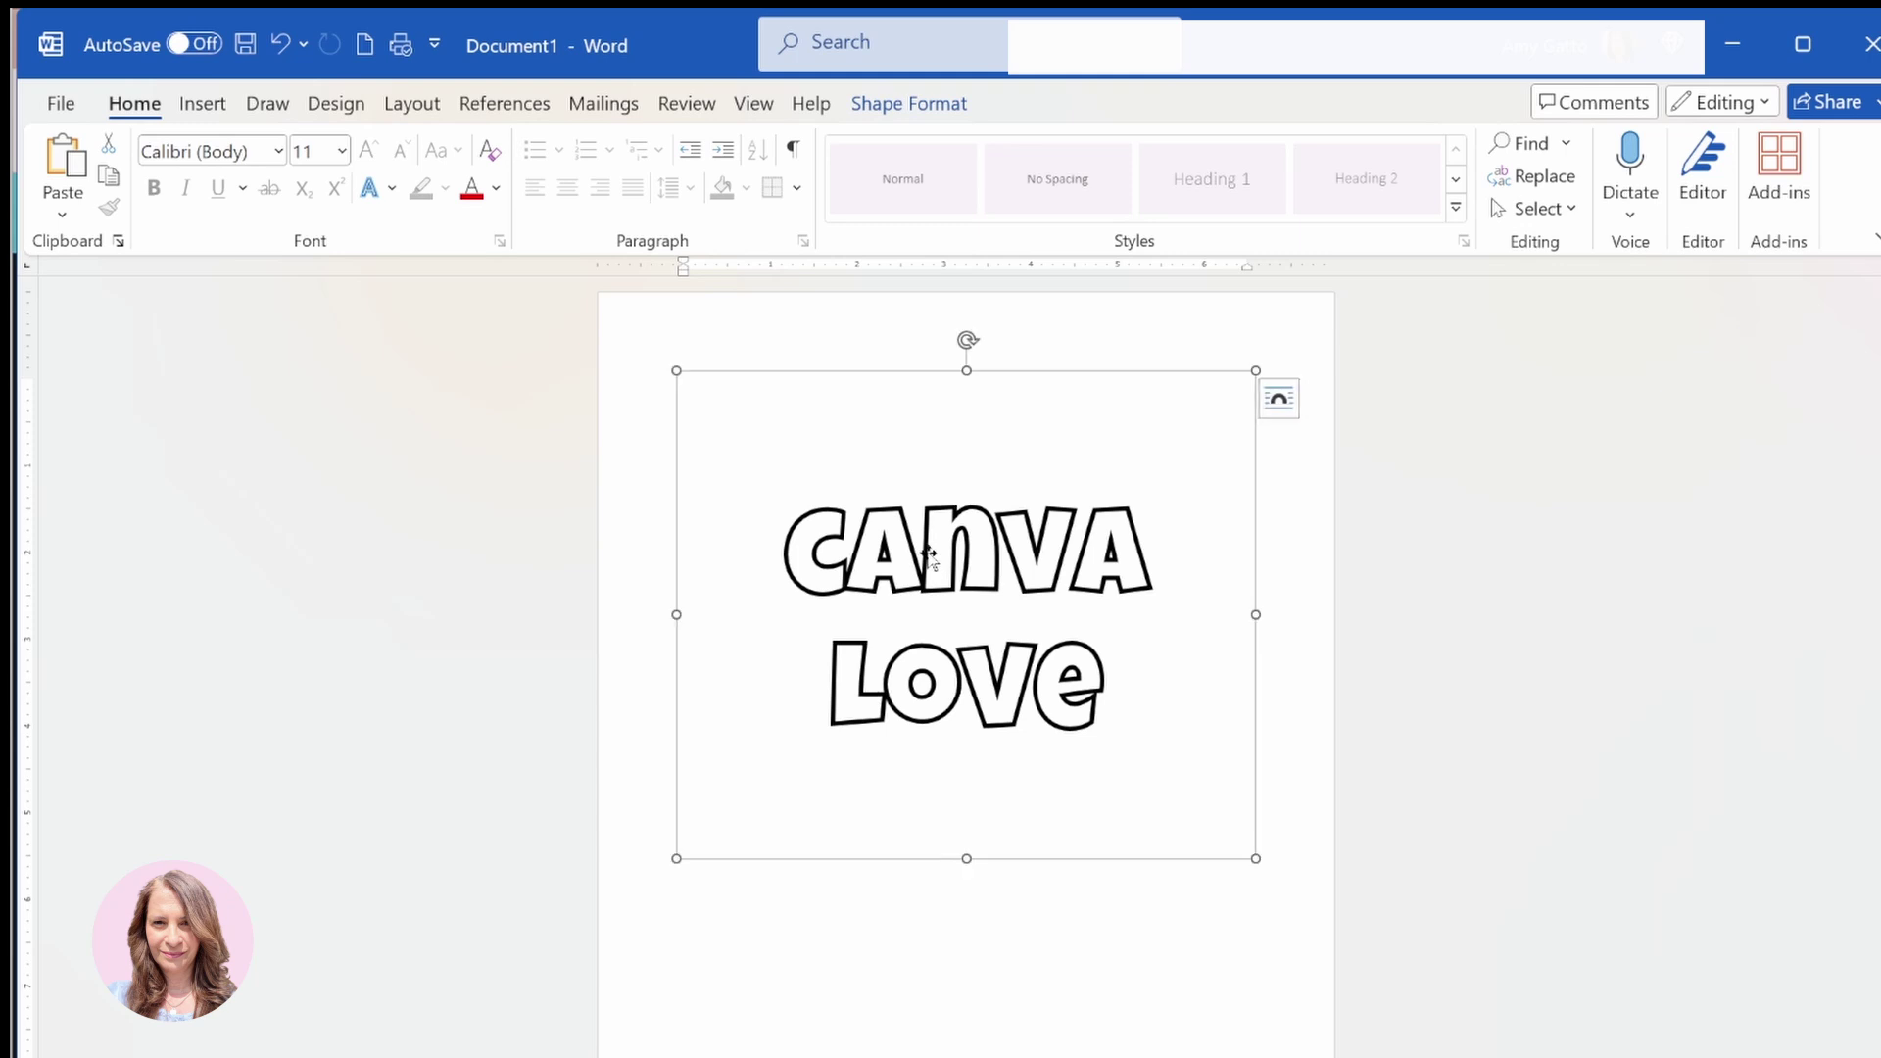
double_click(902, 567)
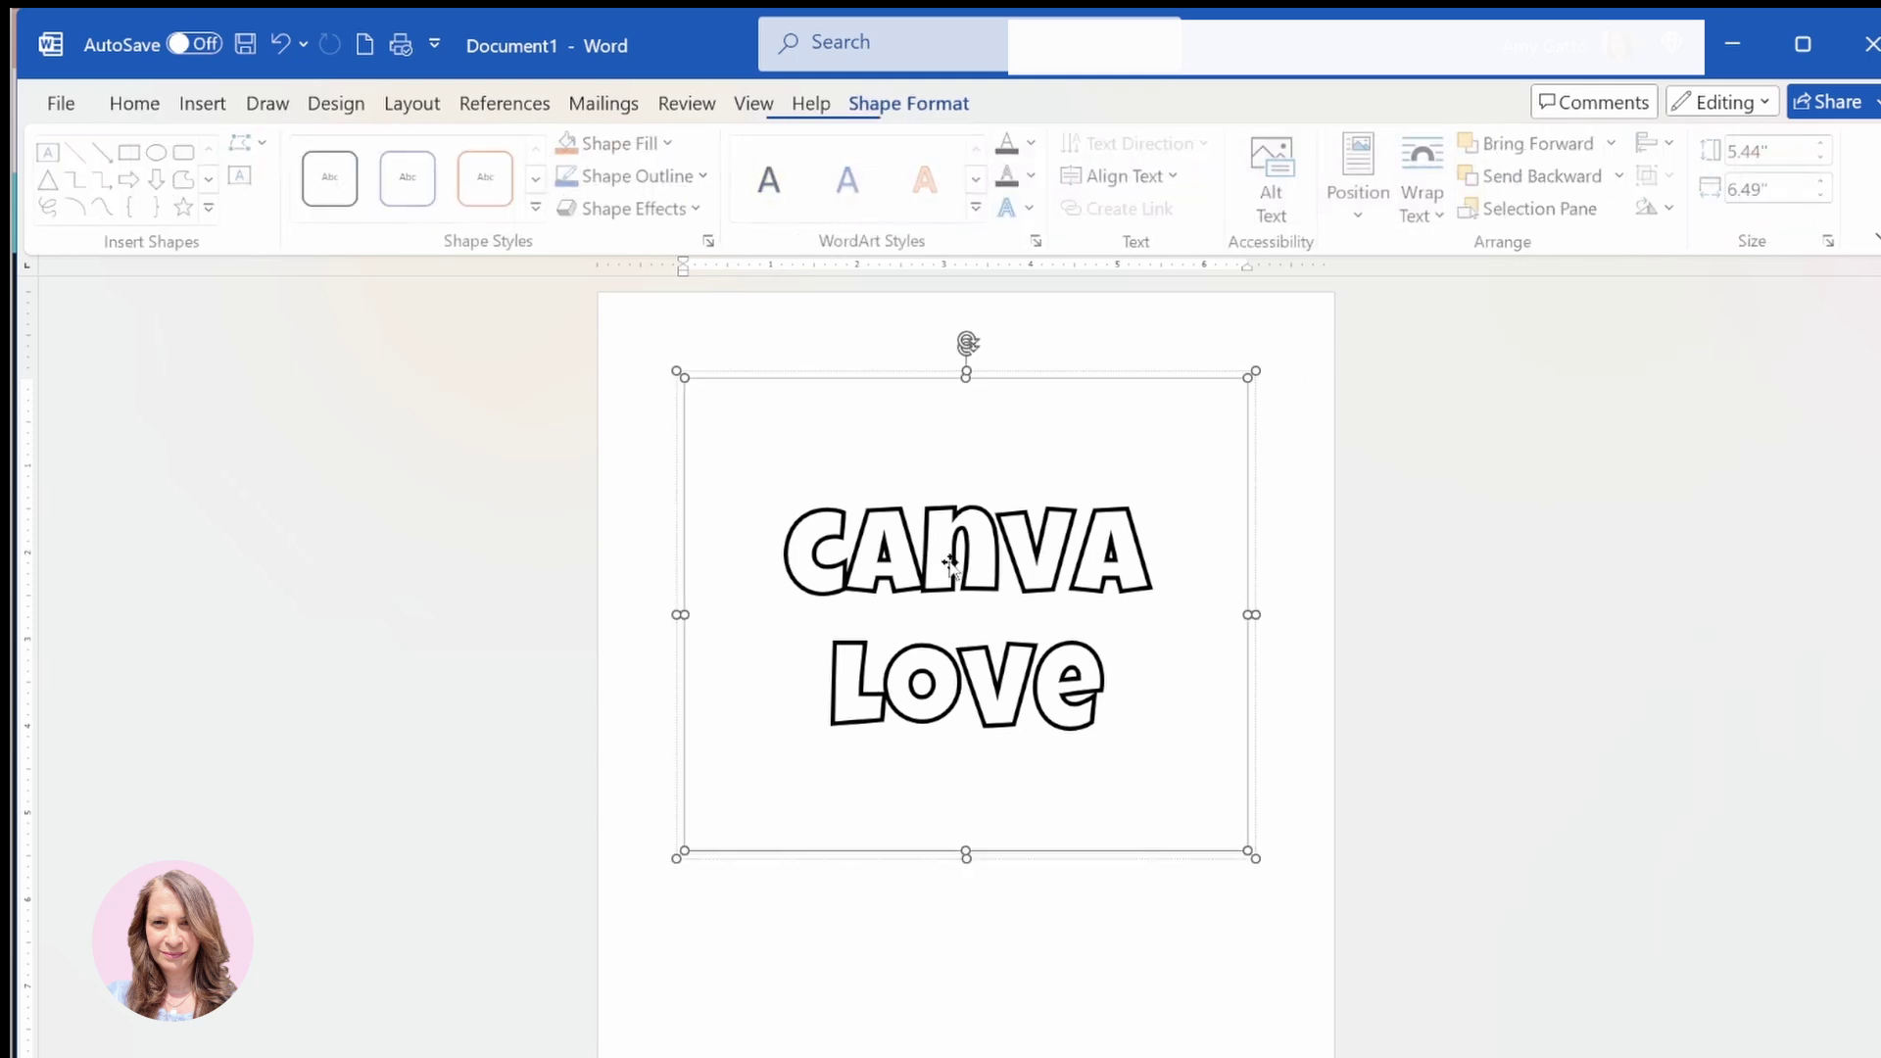
click(891, 582)
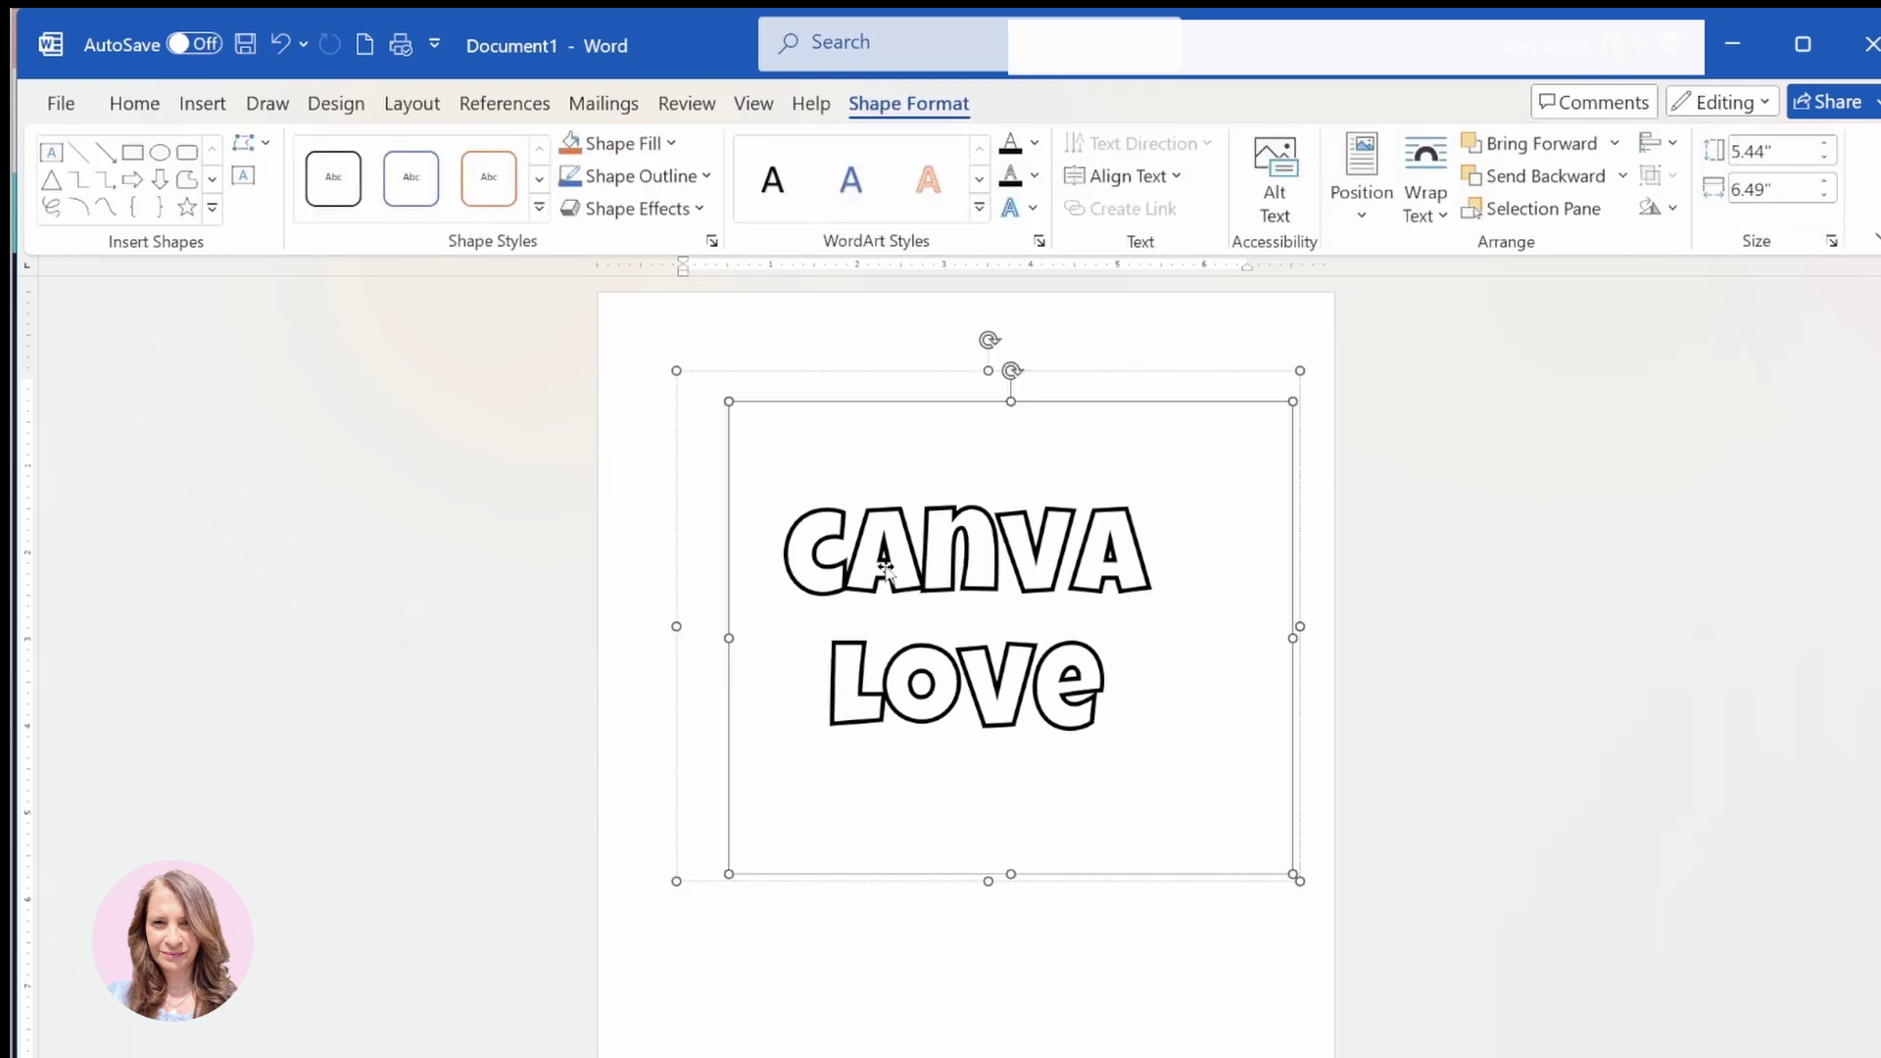
click(831, 612)
click(869, 613)
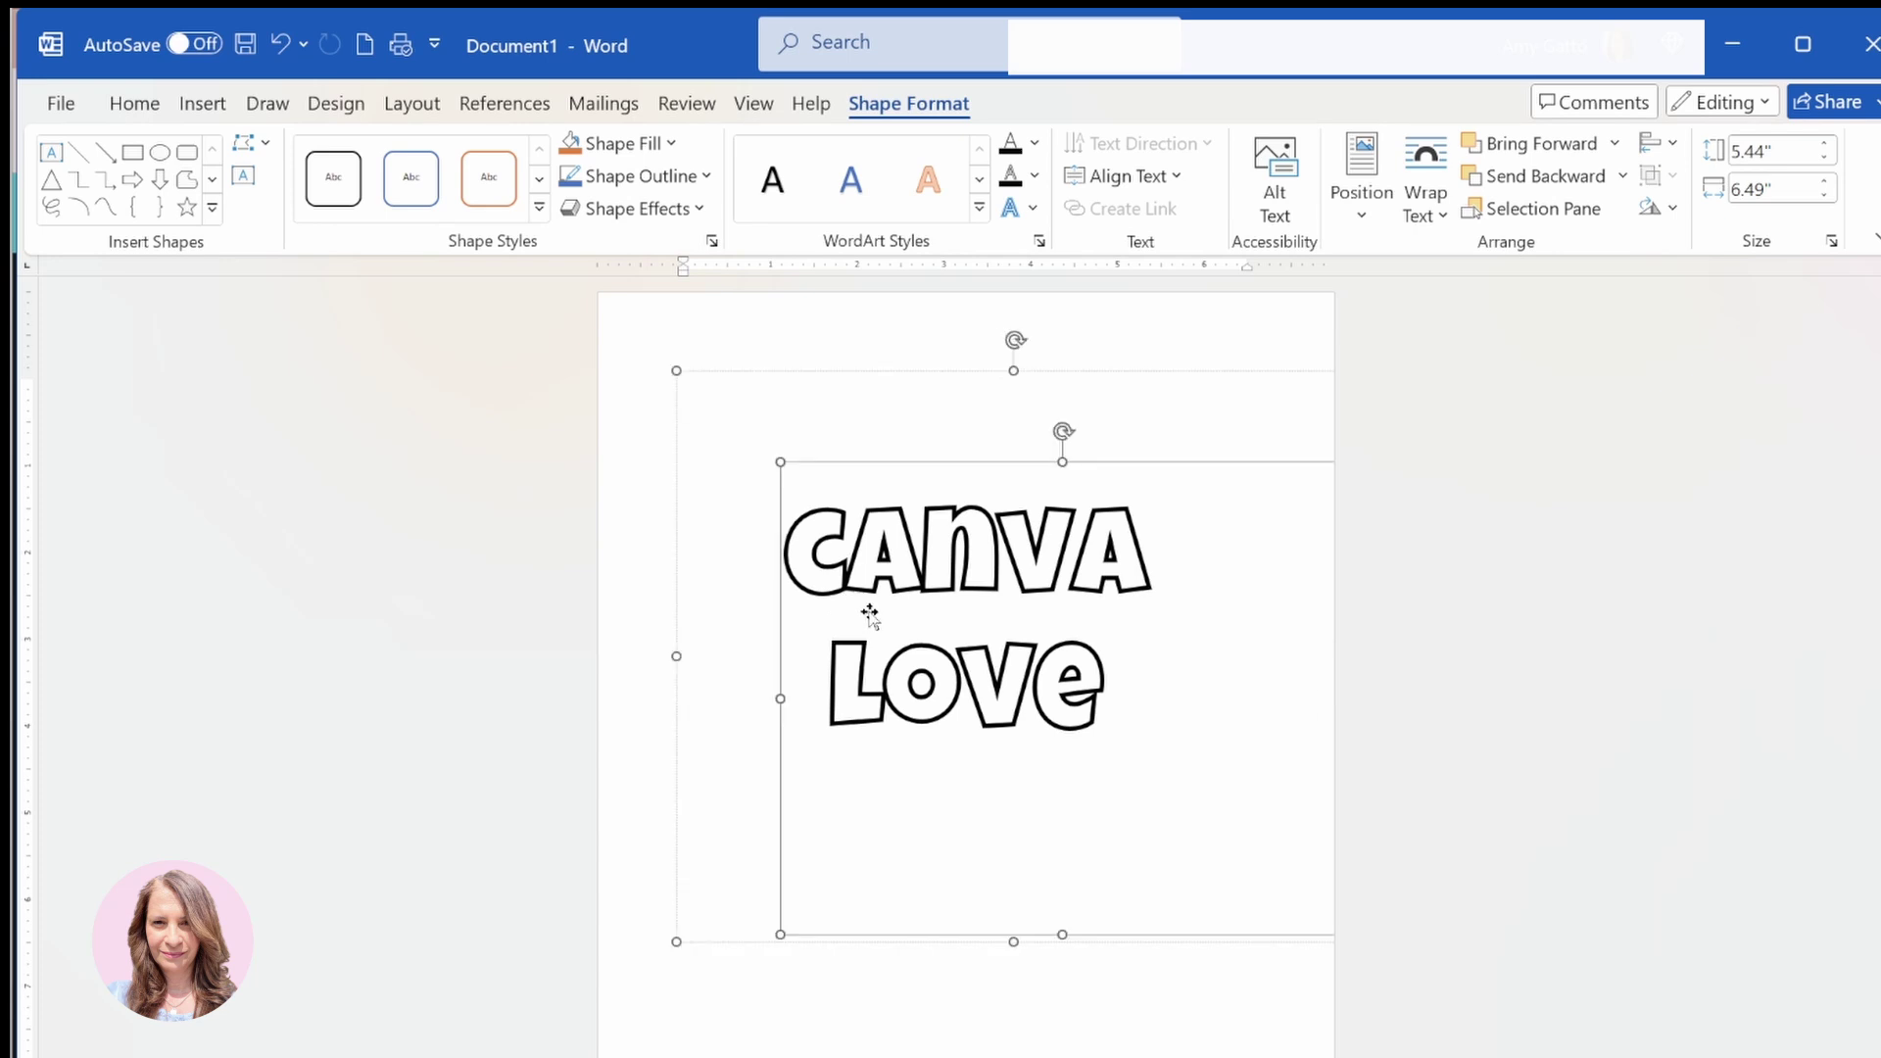
click(869, 613)
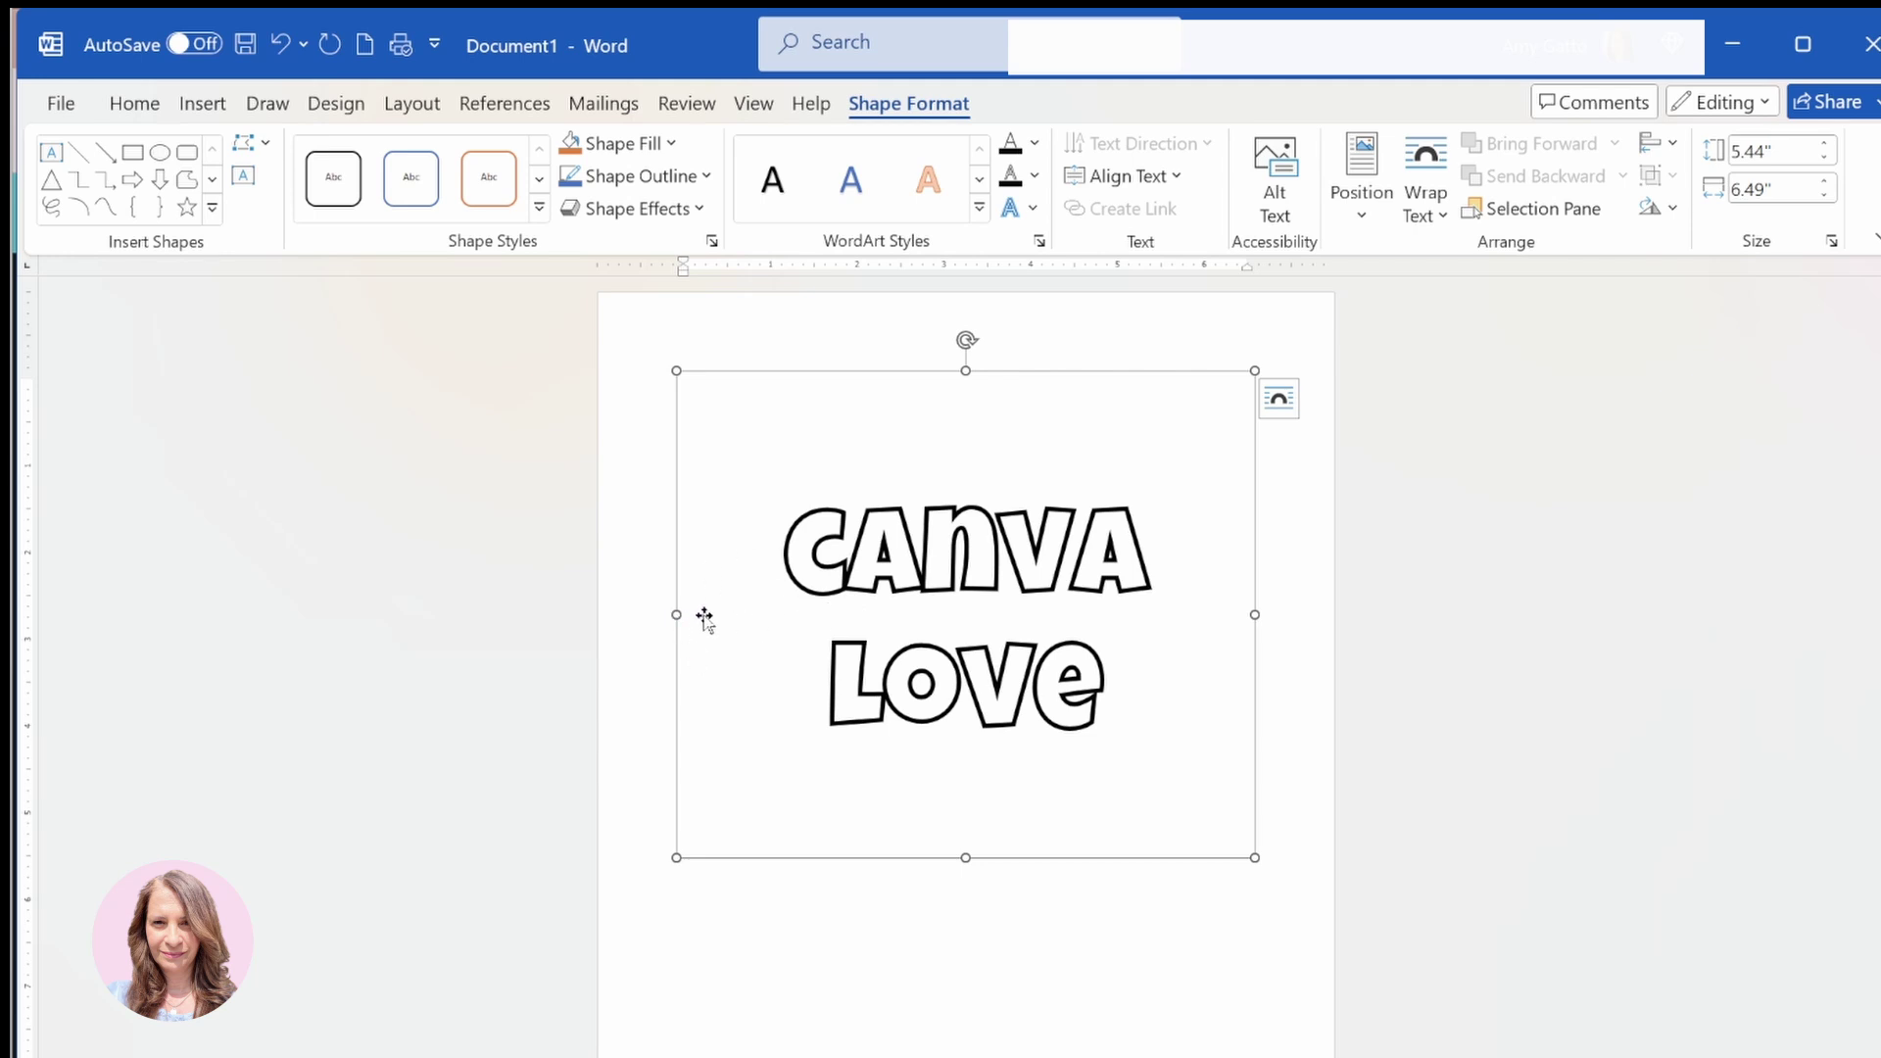
click(777, 541)
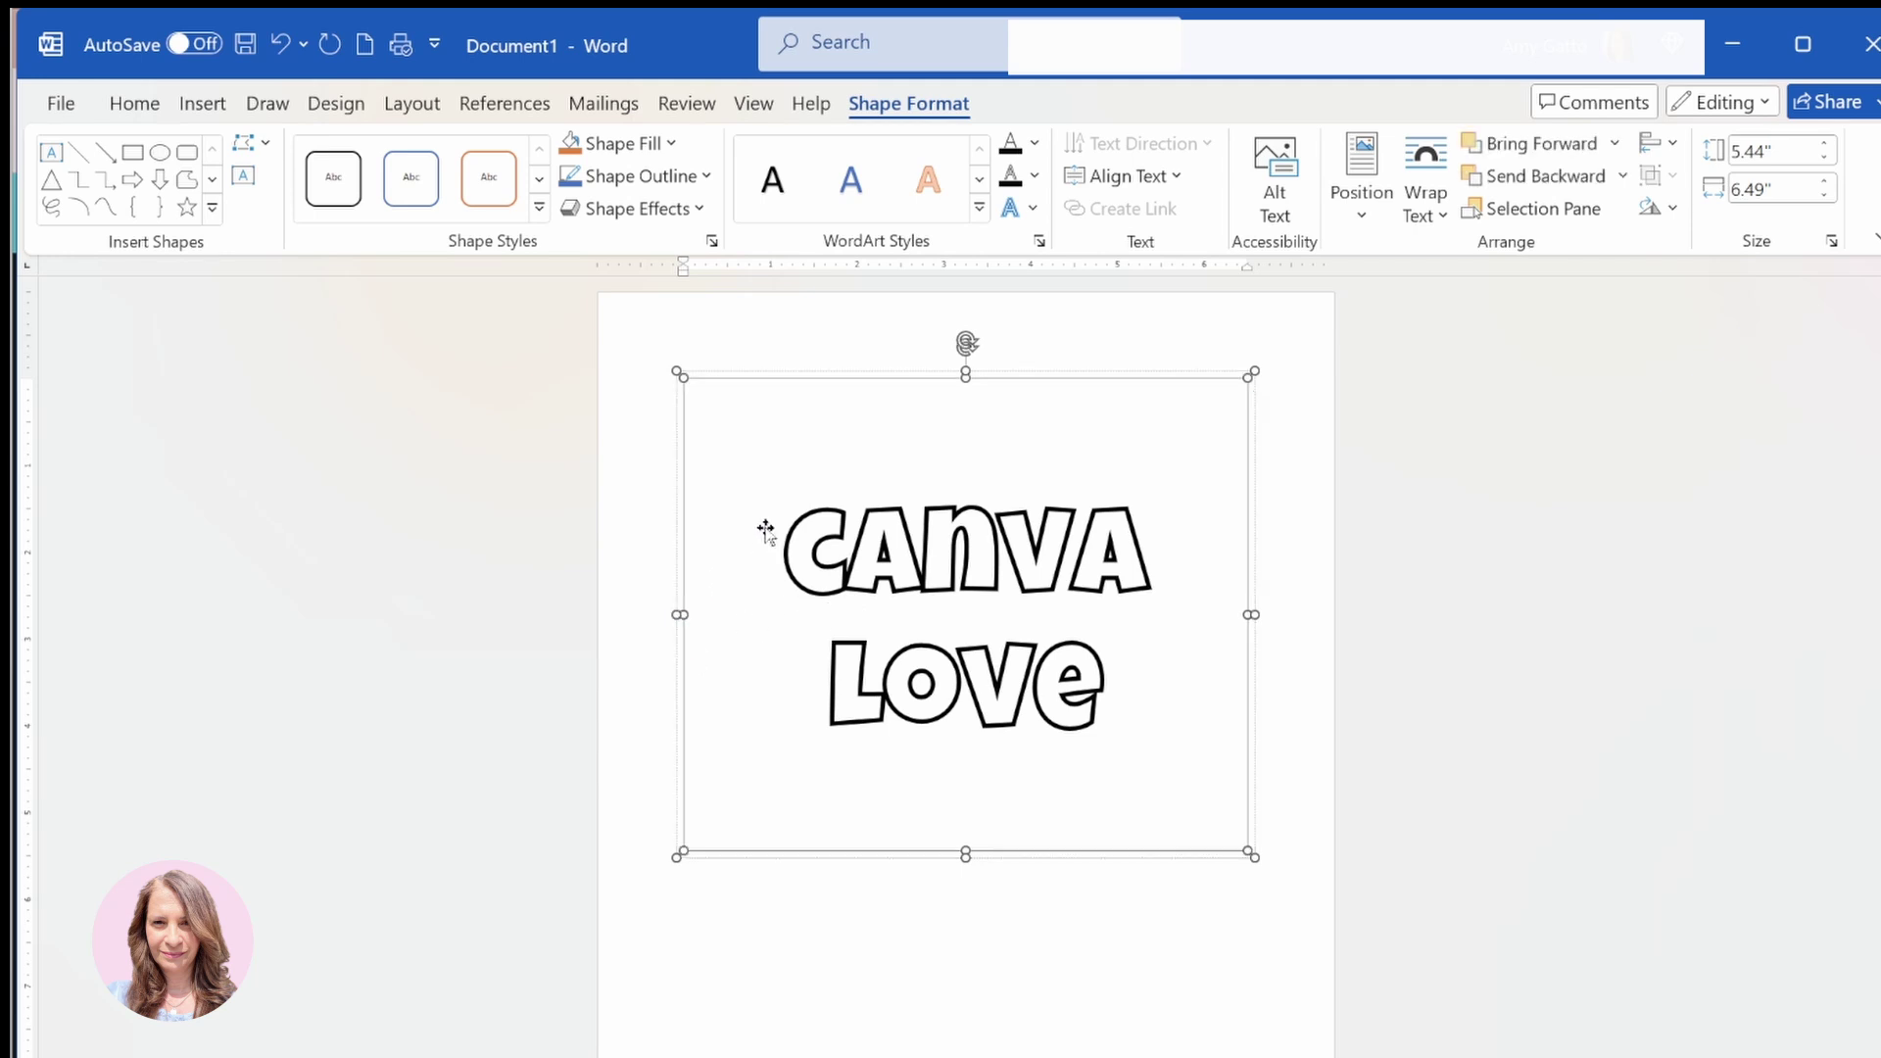
click(813, 551)
click(813, 551)
click(813, 554)
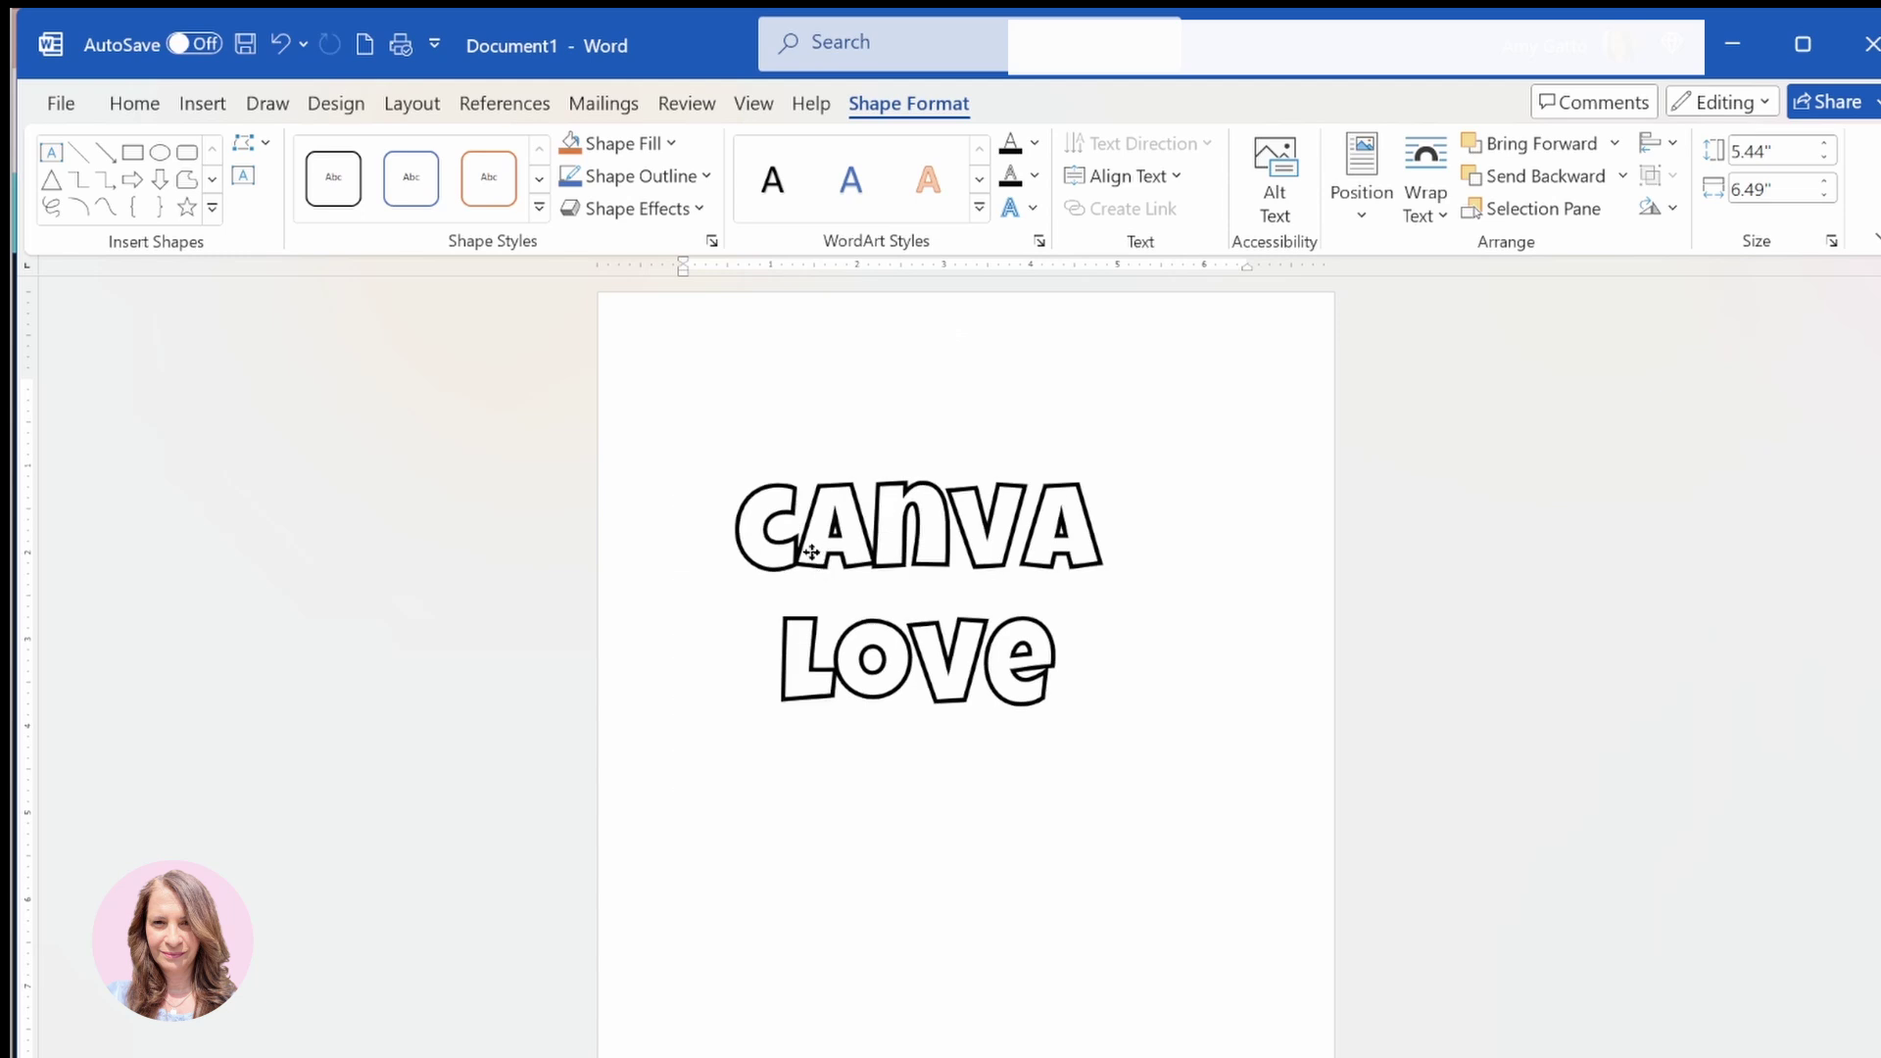
click(789, 533)
Step: Shift the lettering within its frame, then undo so the frame fits at 2.55" by 4.19"
click(862, 546)
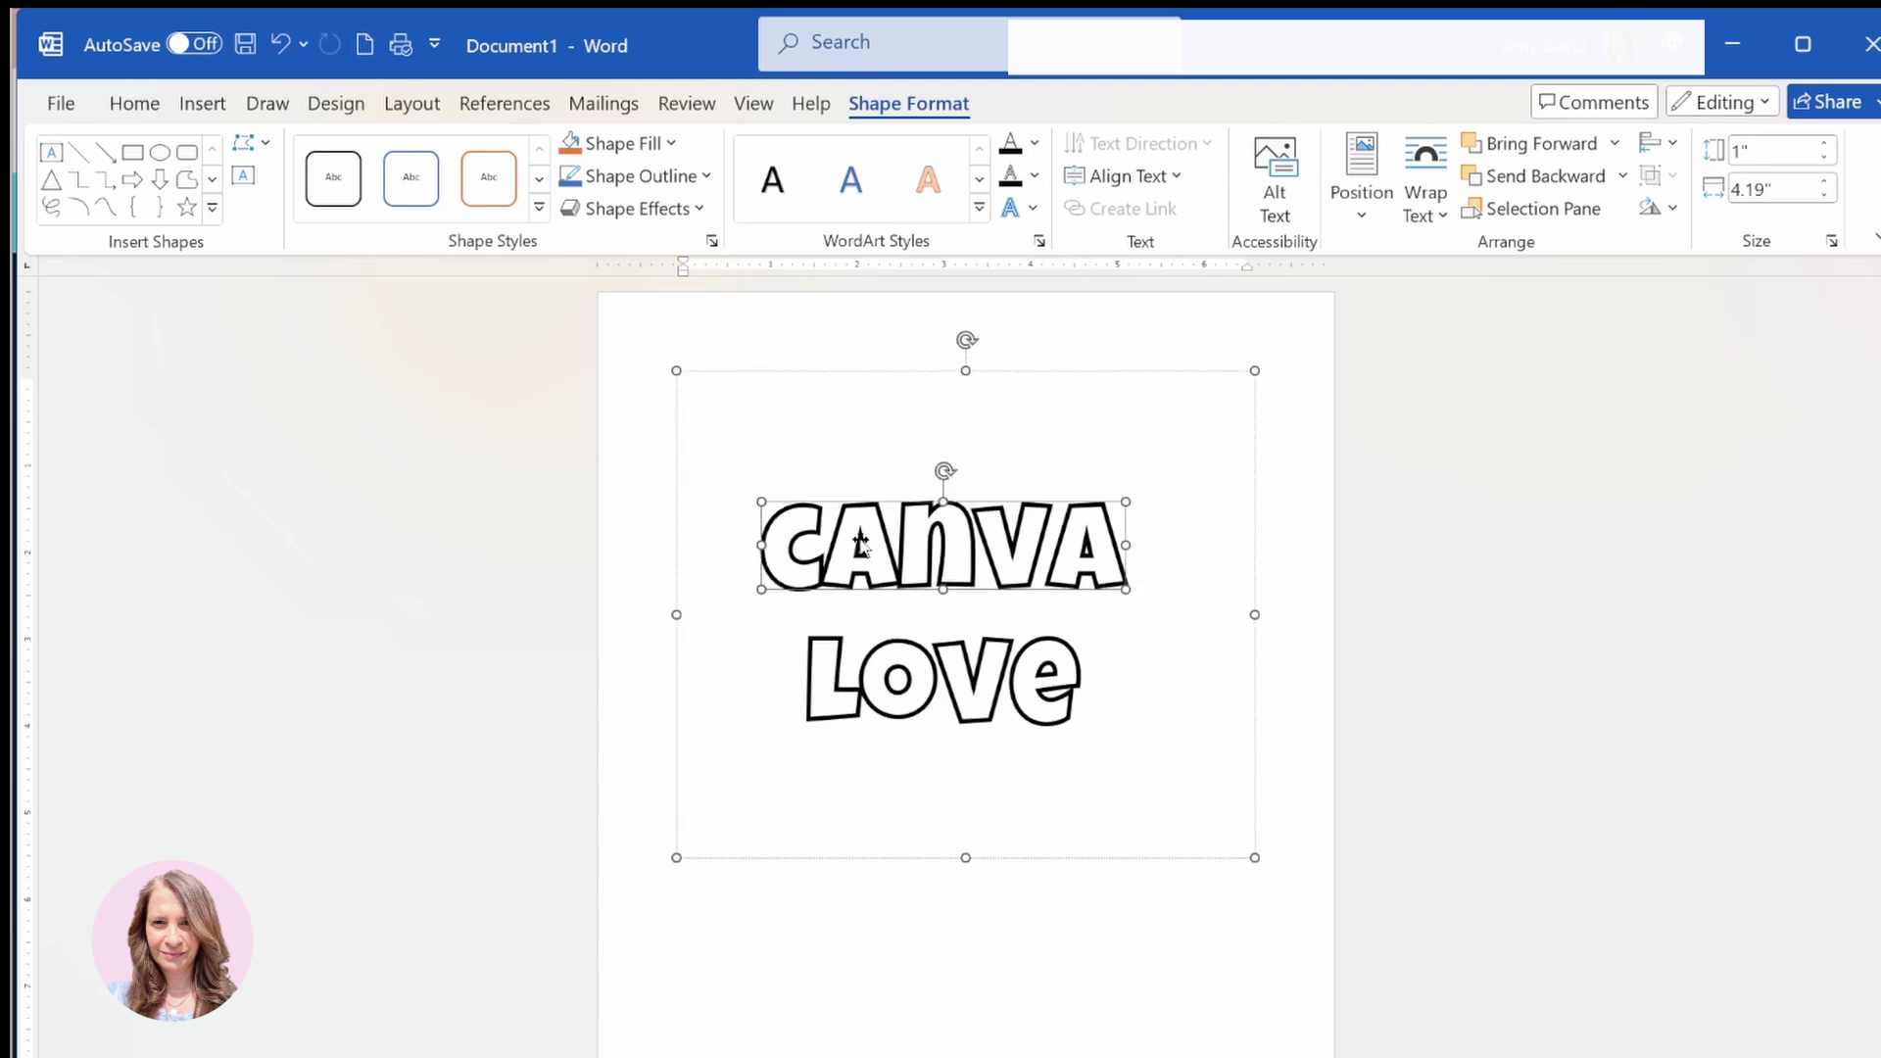
click(774, 466)
click(750, 485)
click(725, 504)
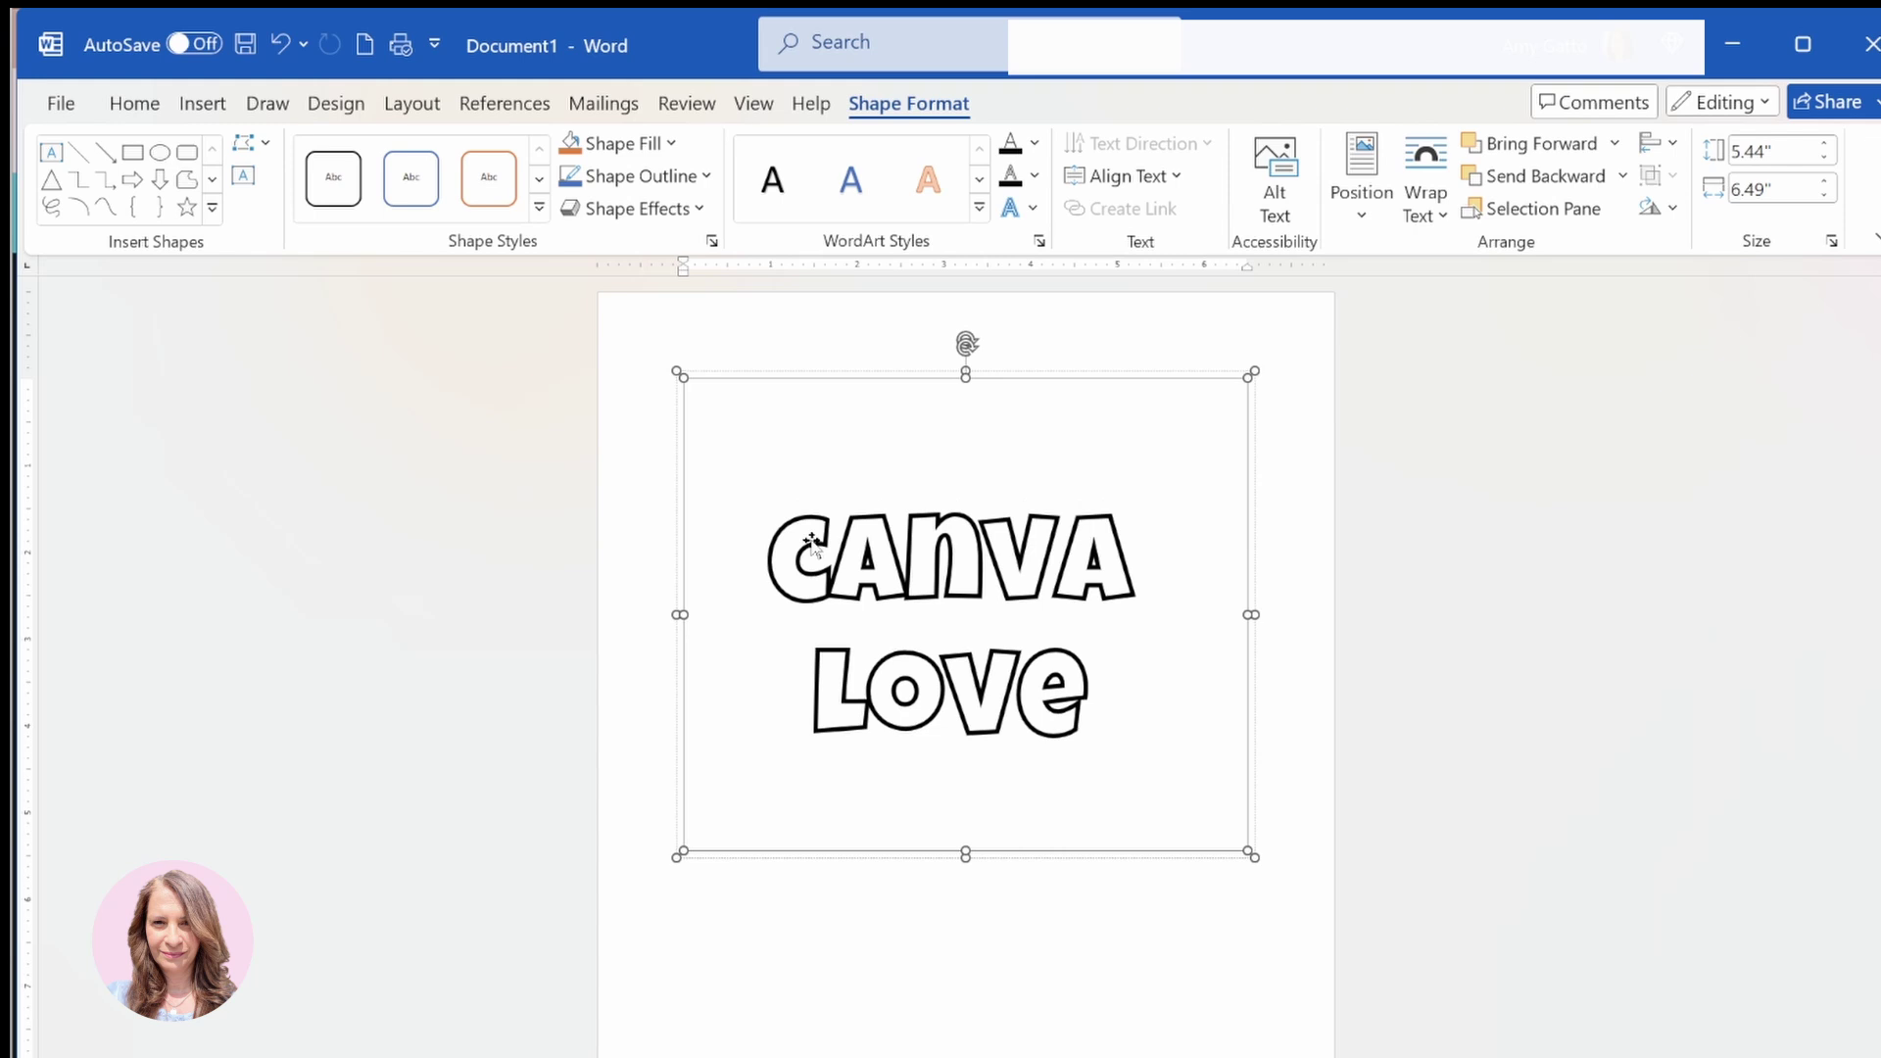
click(725, 503)
click(832, 552)
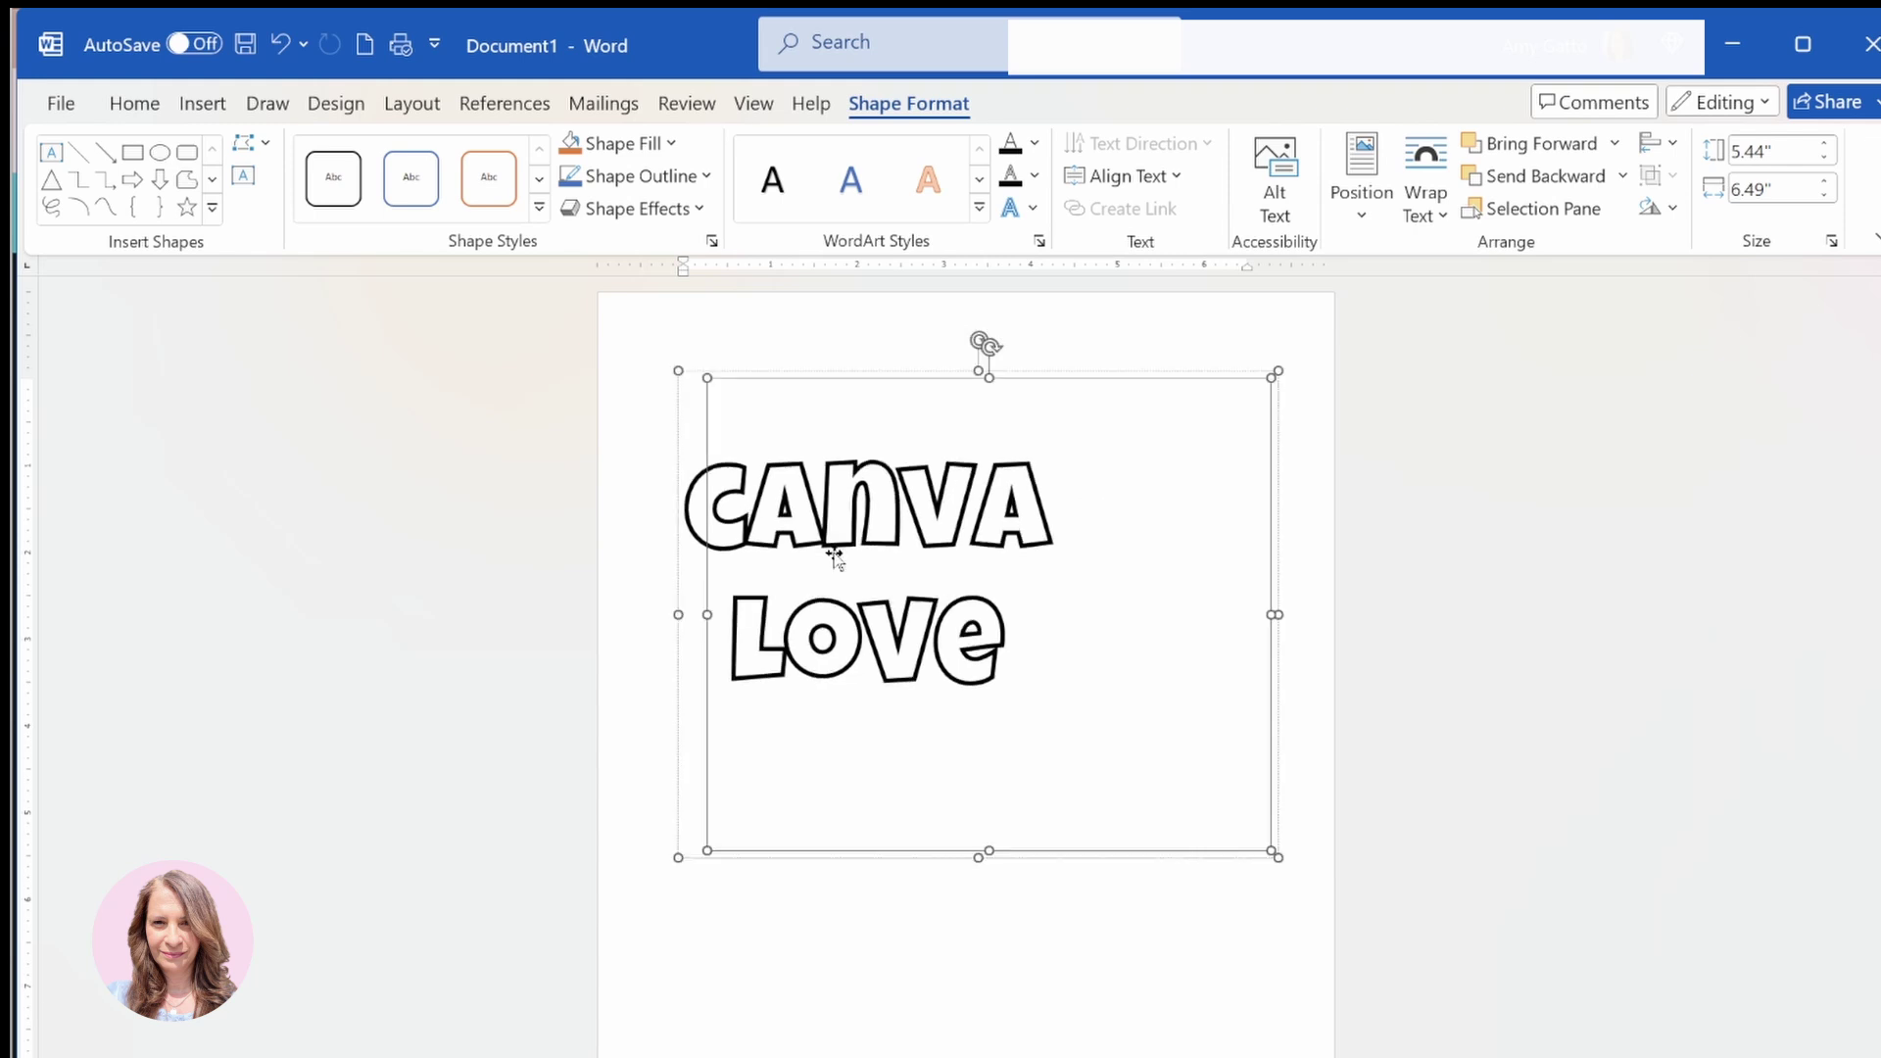
click(840, 566)
click(858, 585)
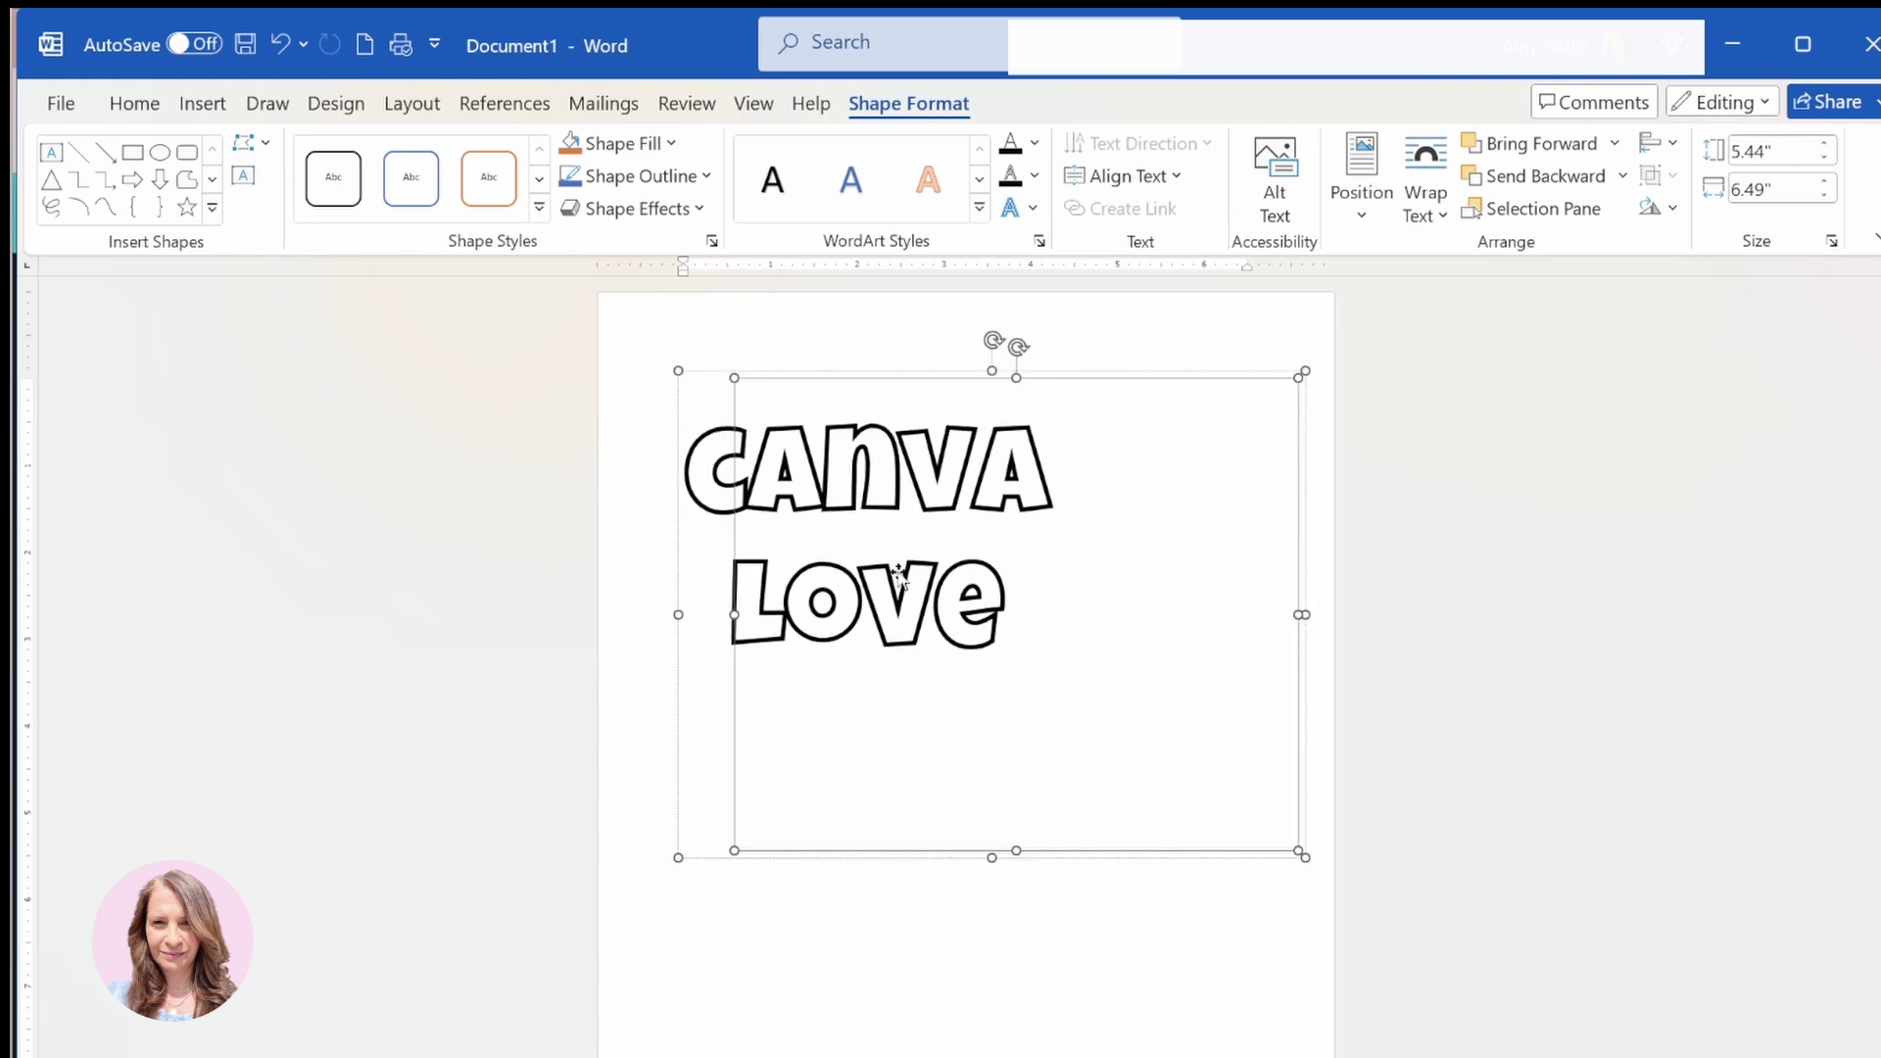
key(ctrl+z)
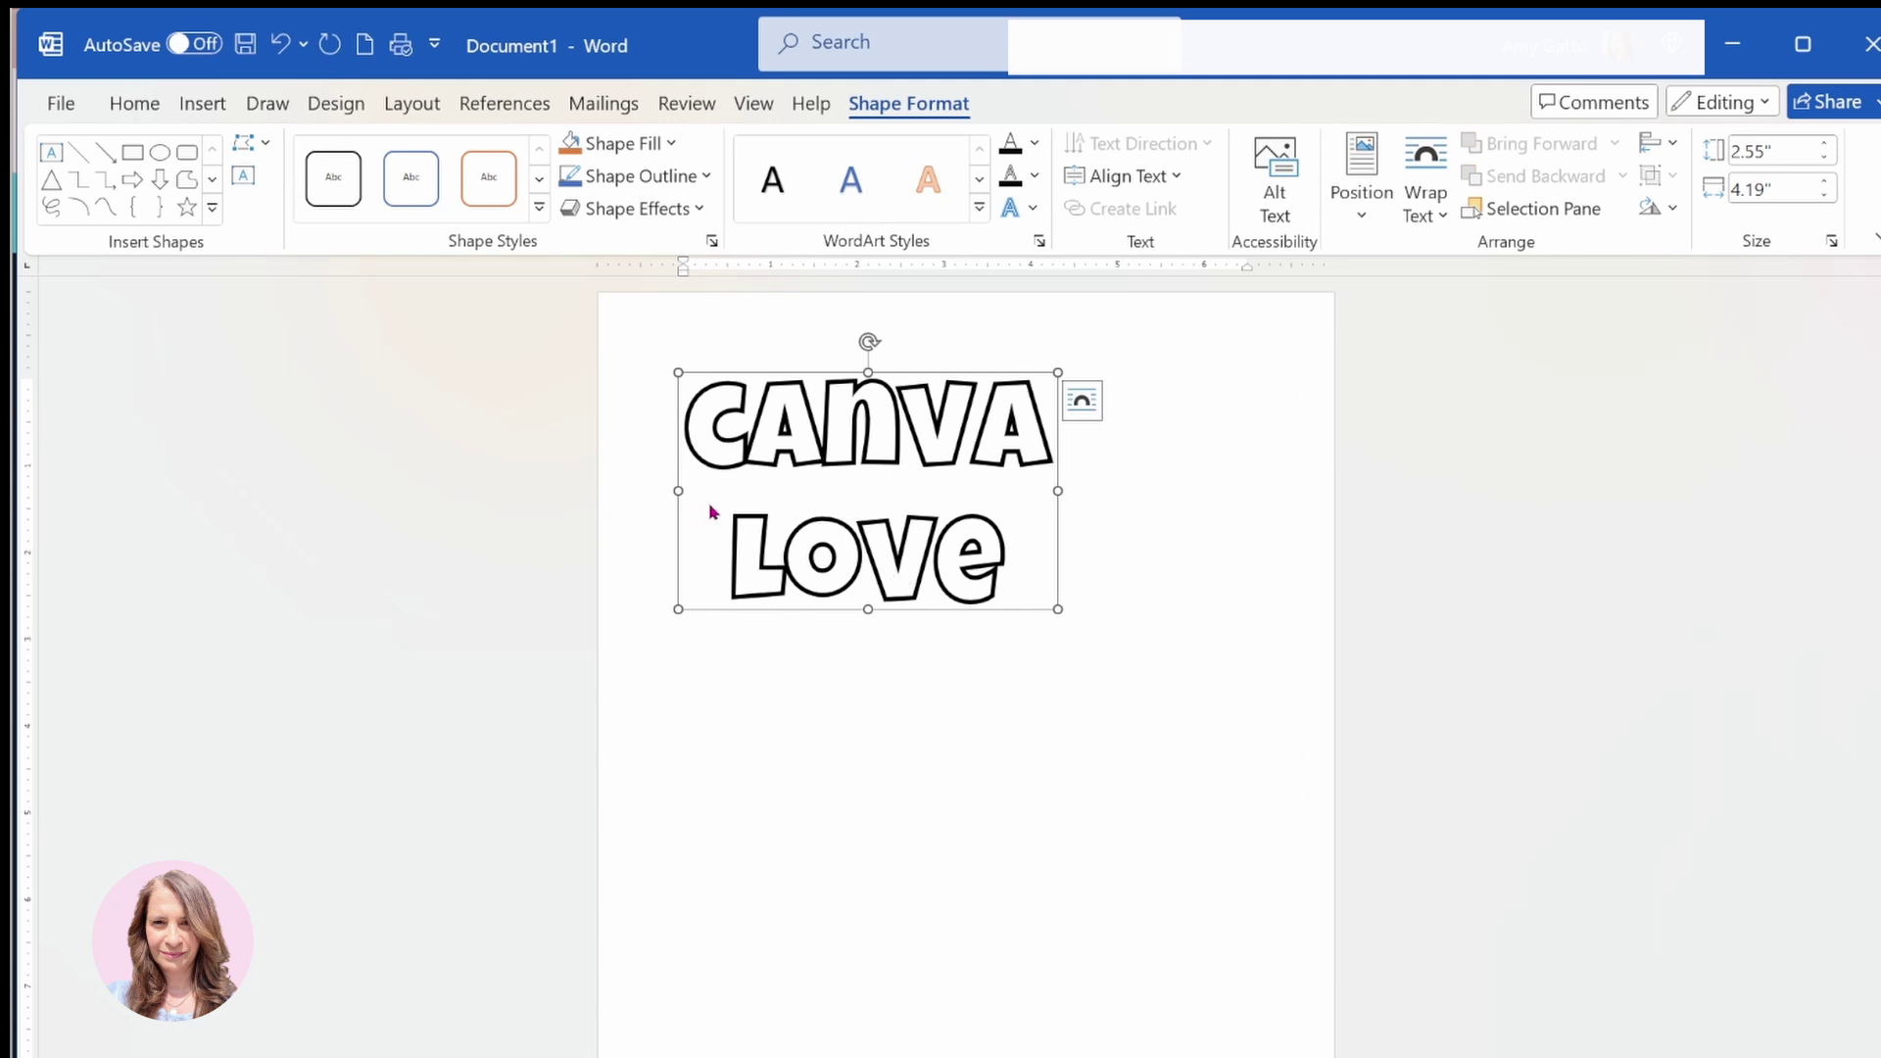
click(758, 448)
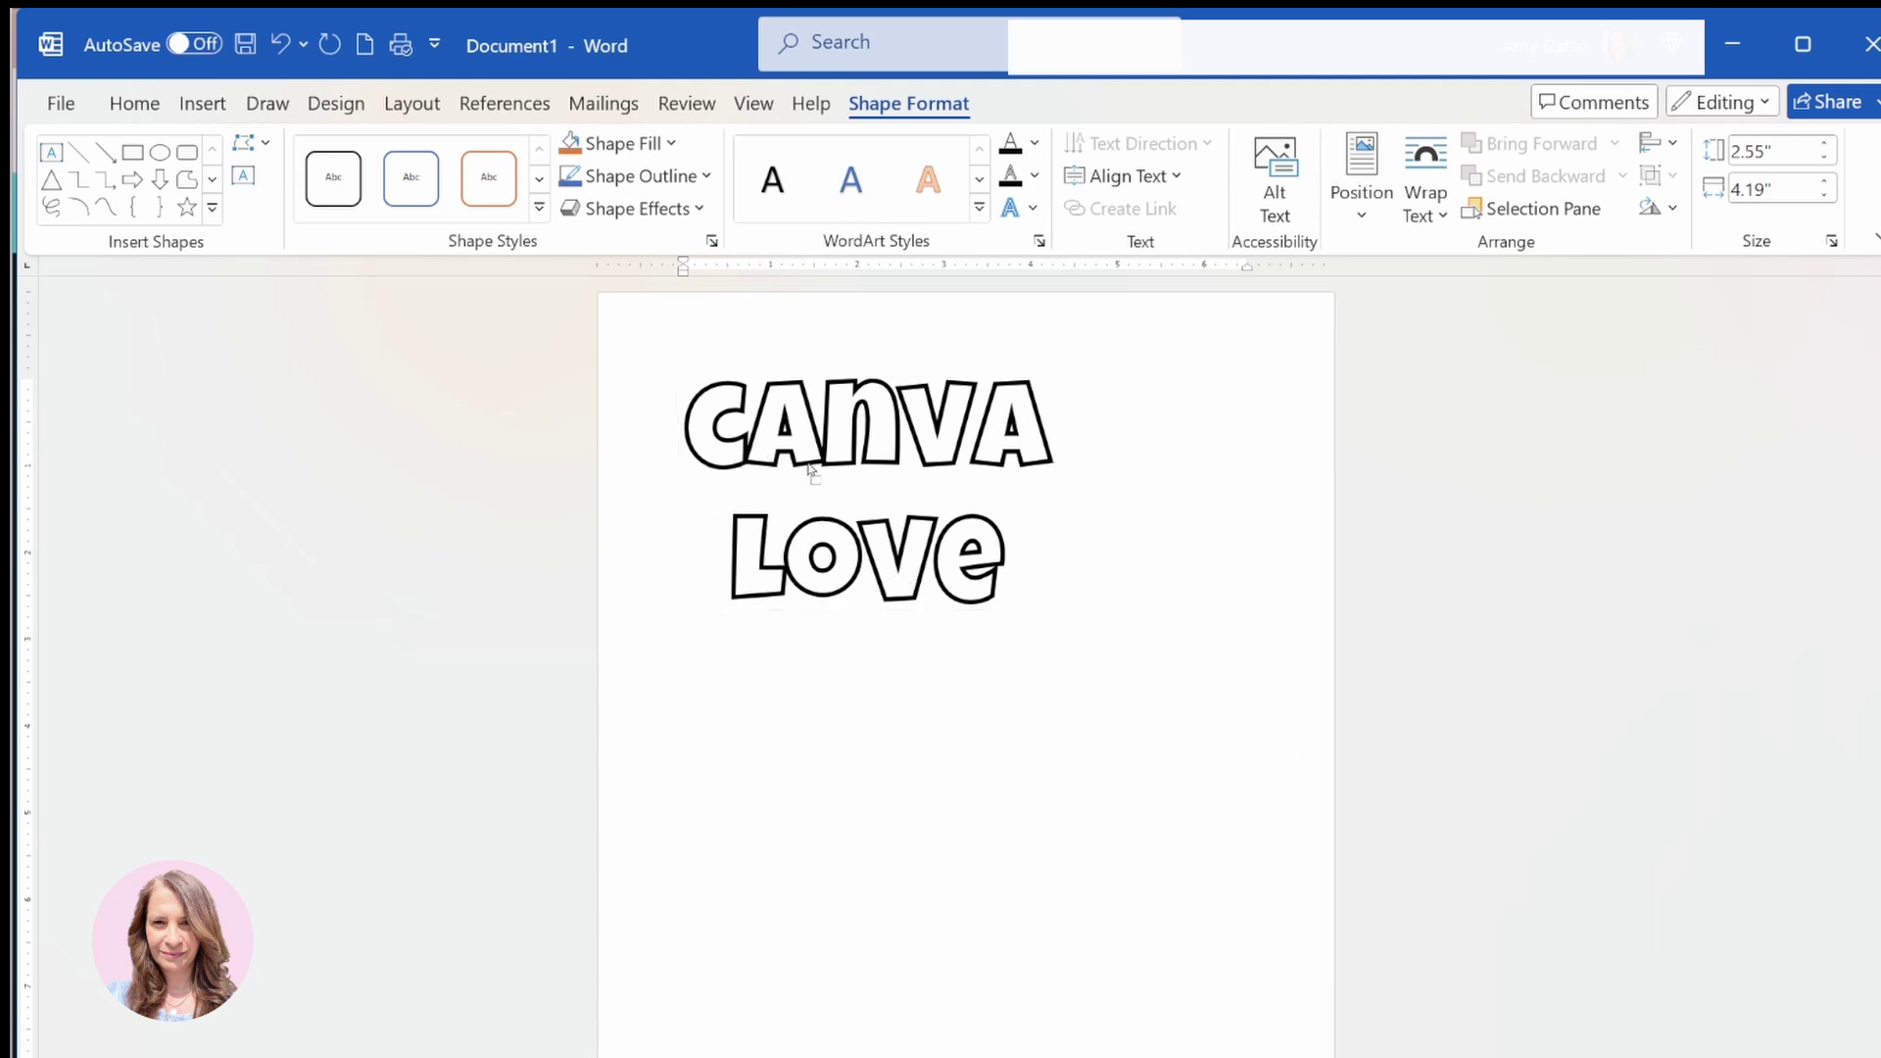
click(878, 490)
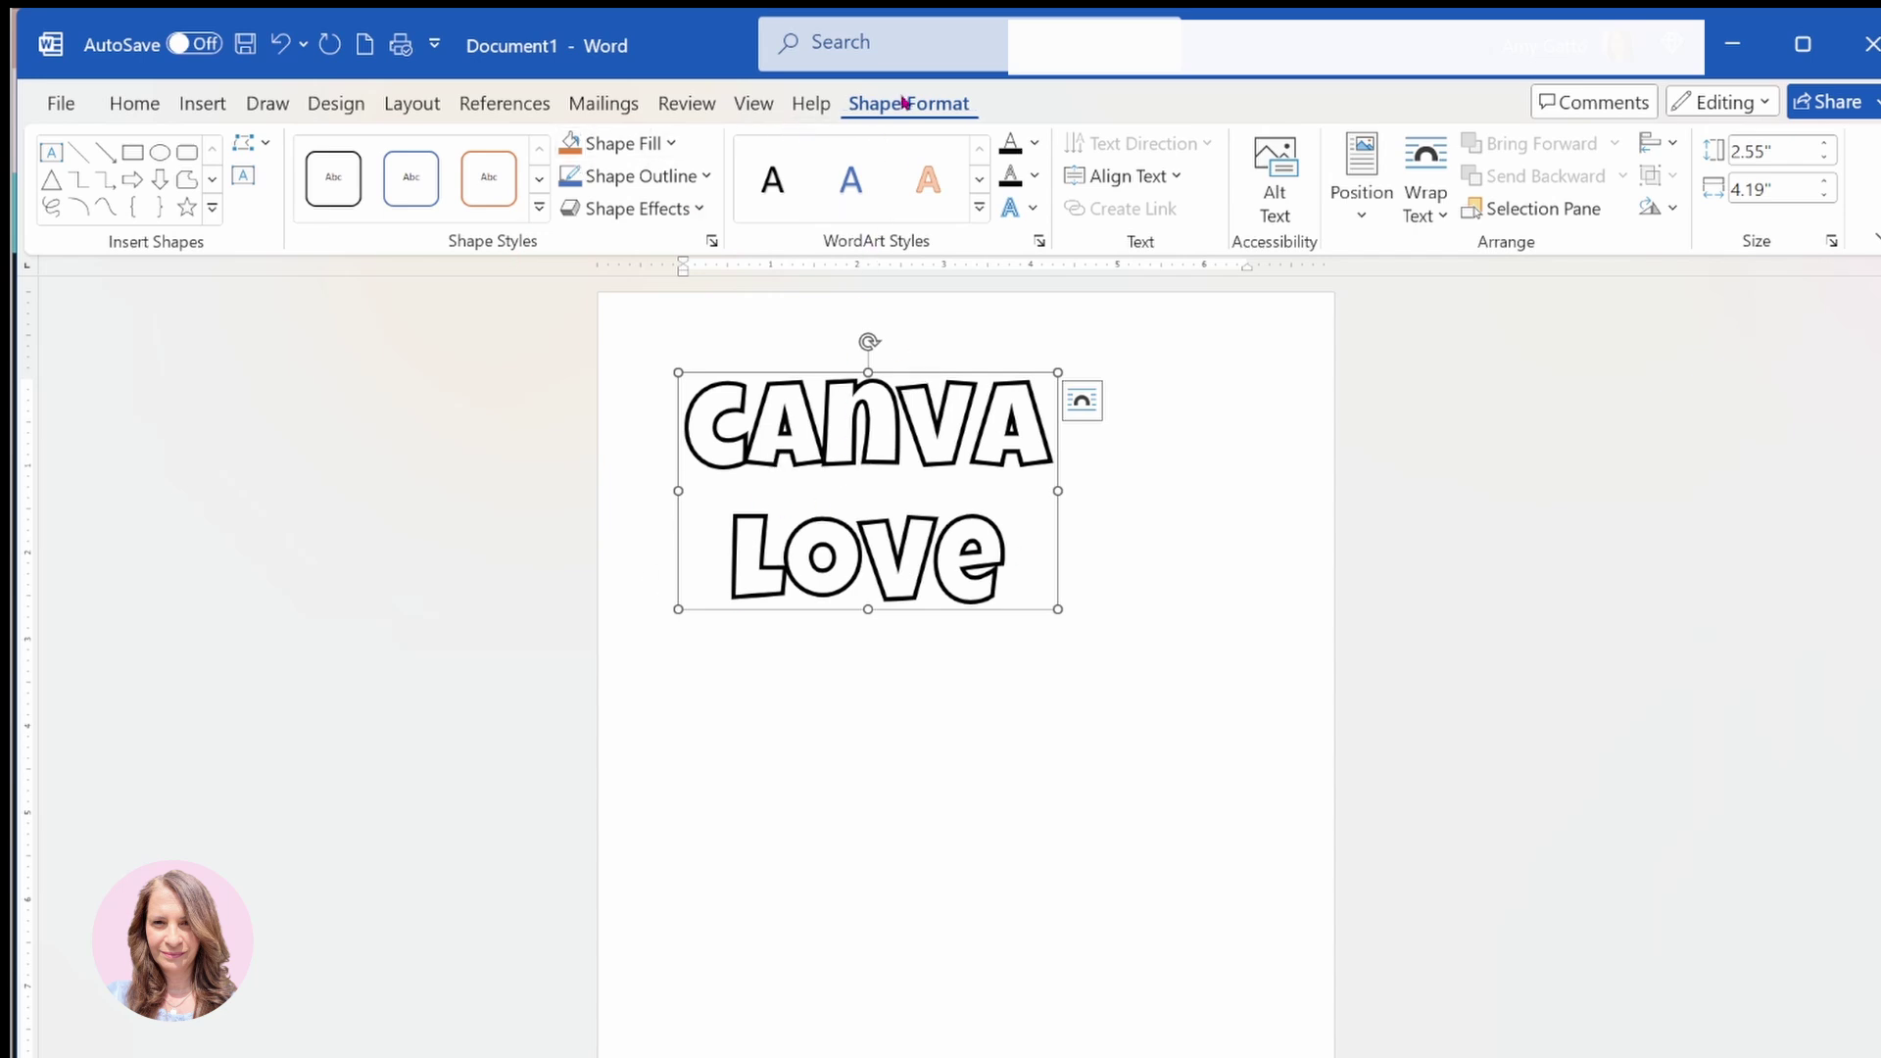
Step: Fill the lettering with a dark wood-grain stock photo and enlarge it to 3.94" by 6.46"
click(617, 143)
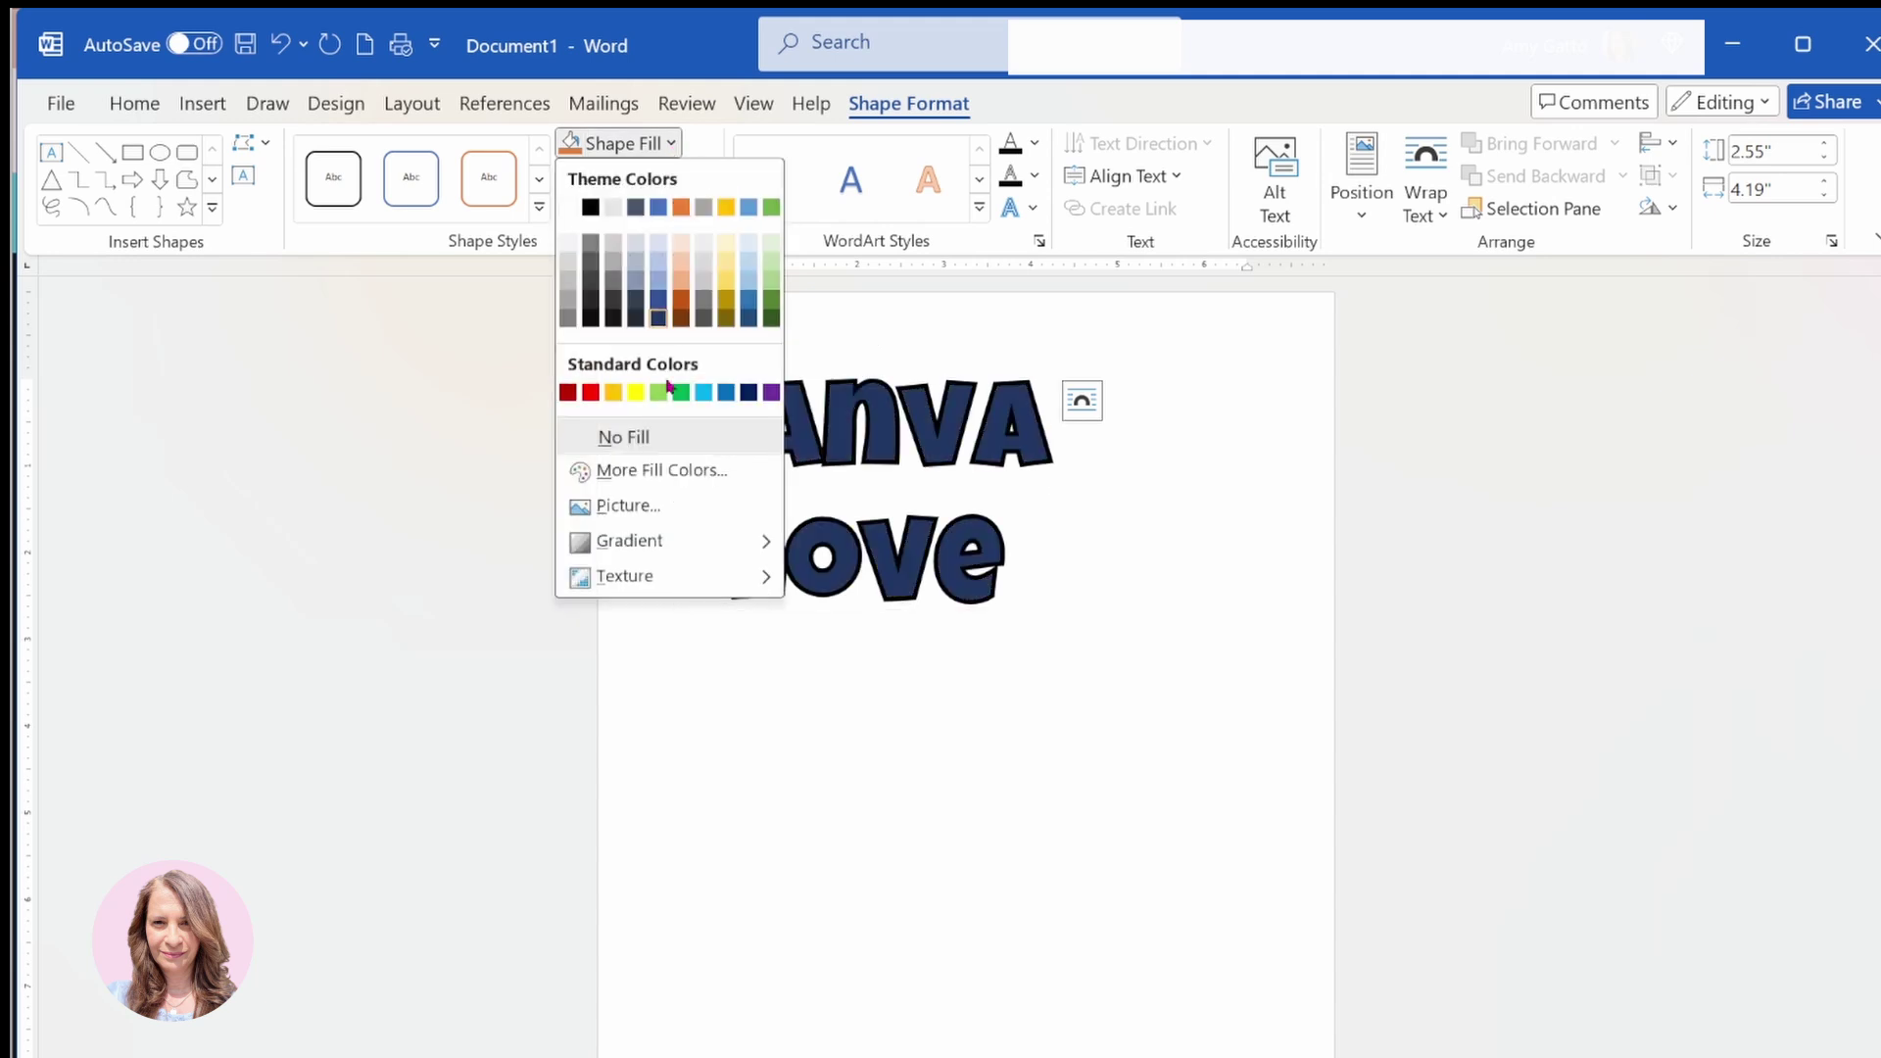
click(605, 508)
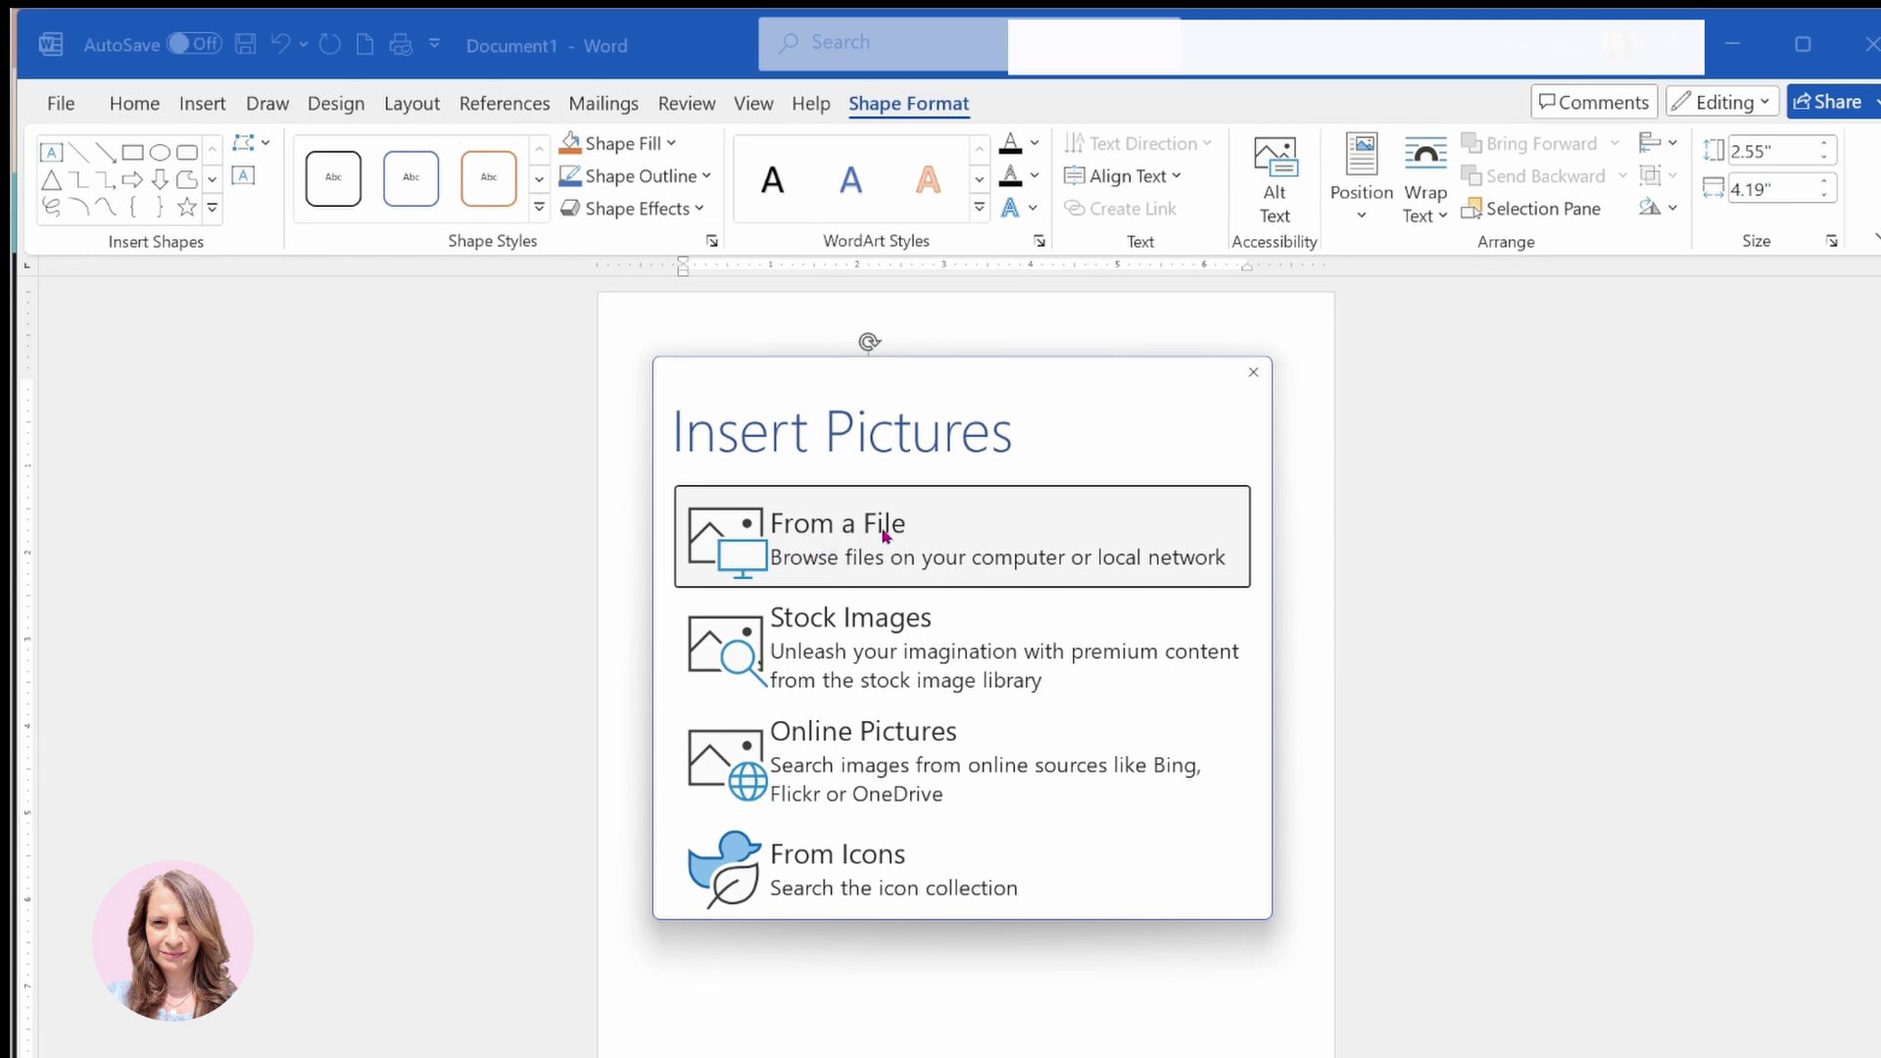
click(881, 654)
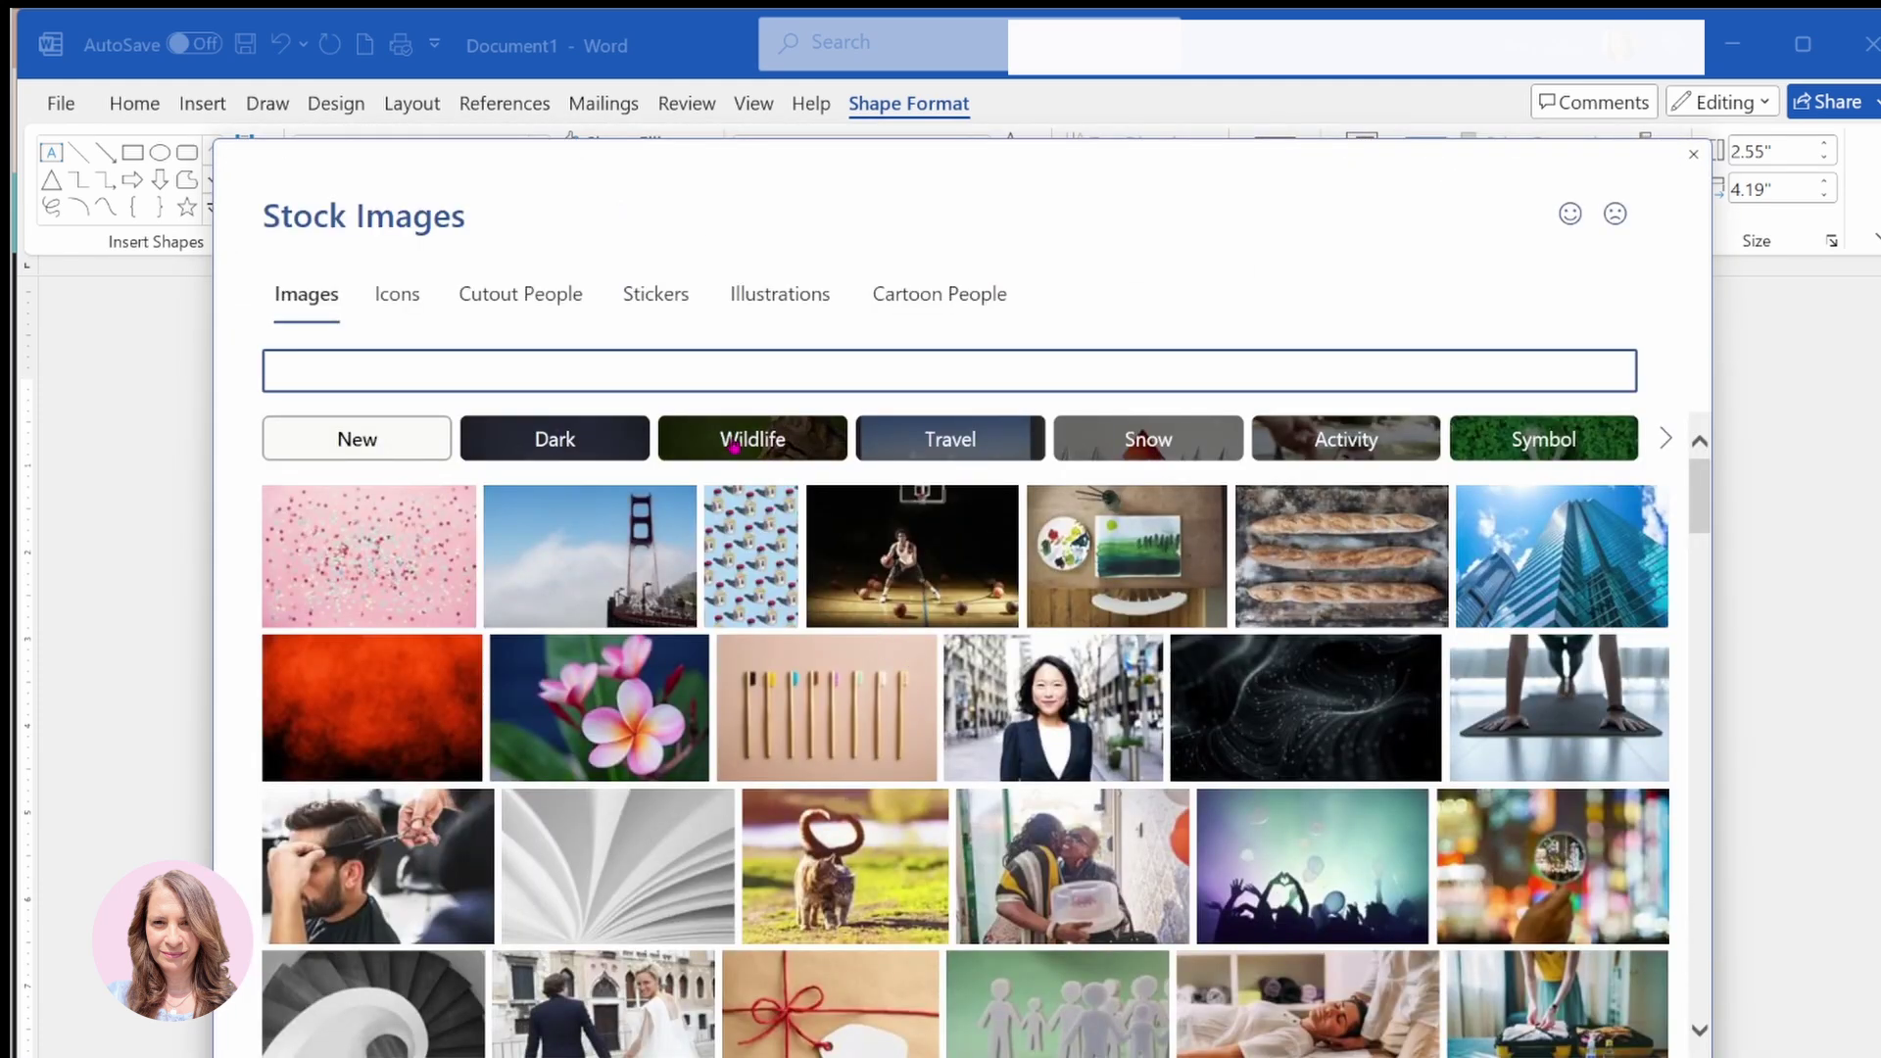
click(554, 439)
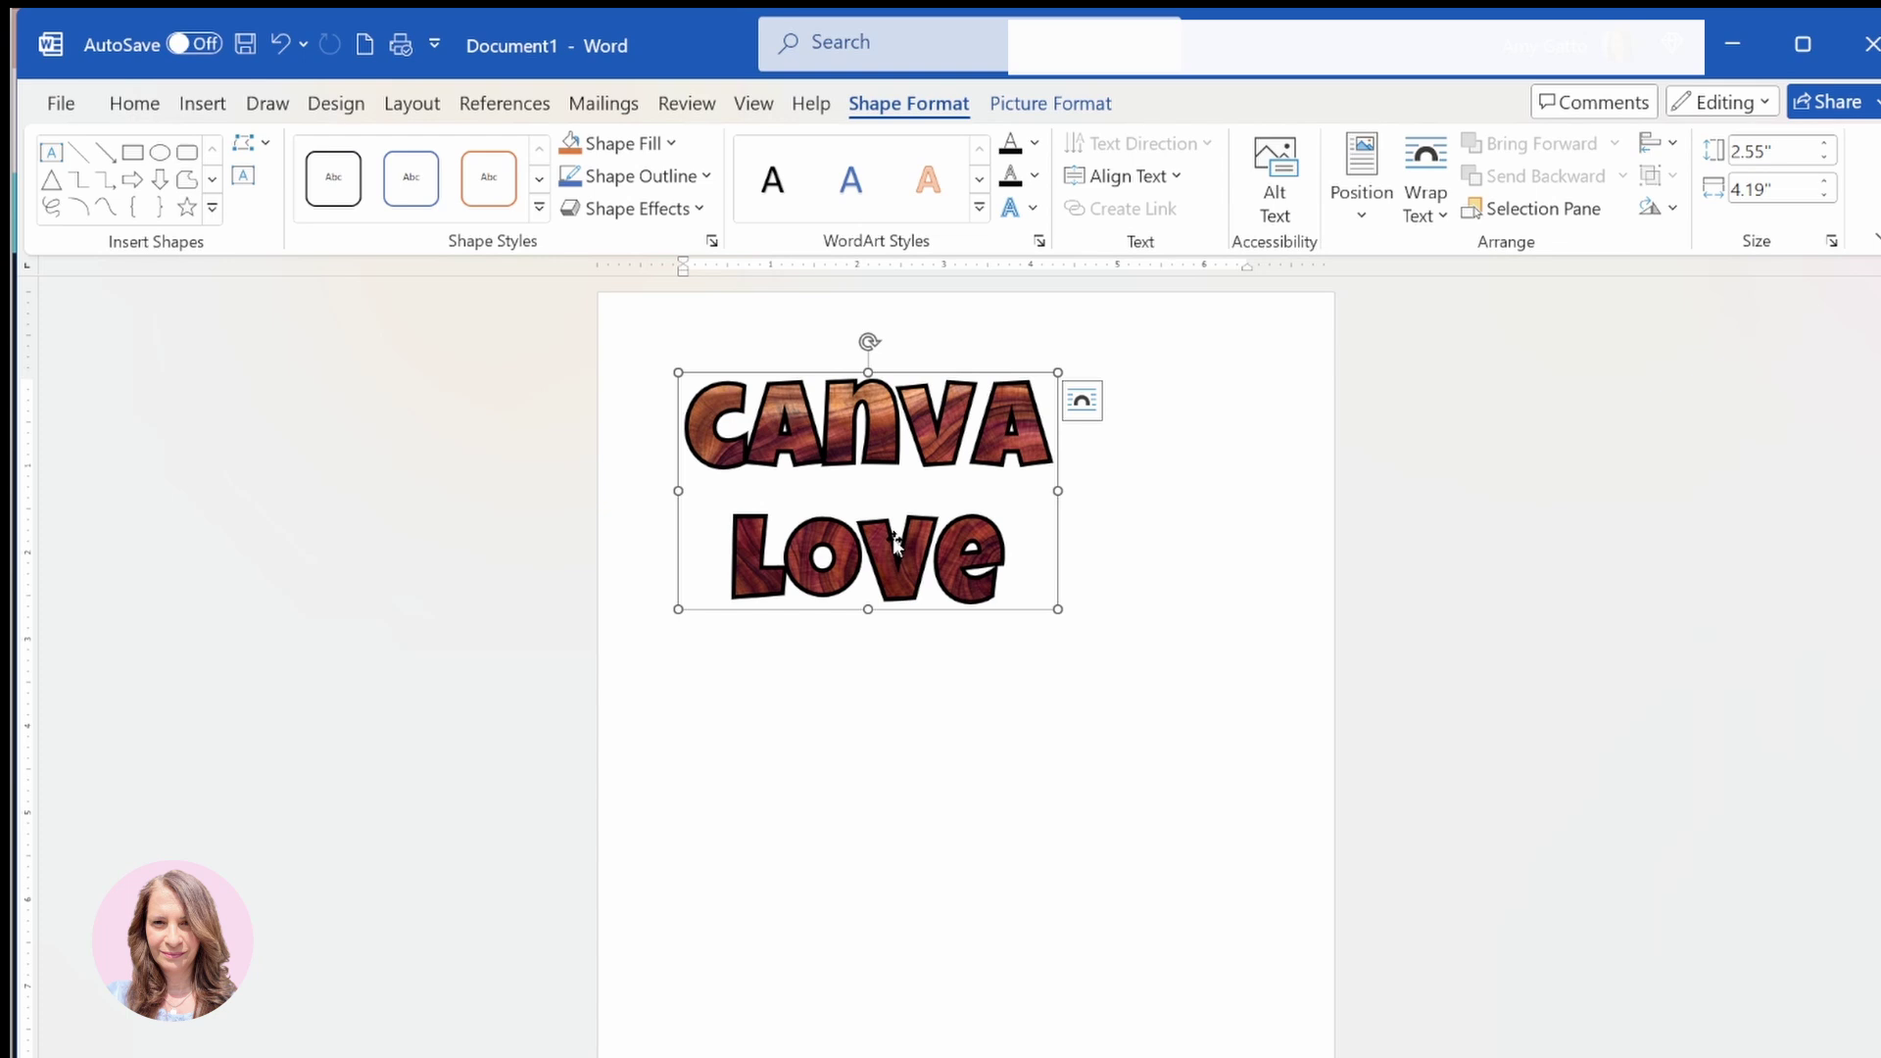
drag(1058, 608, 1254, 729)
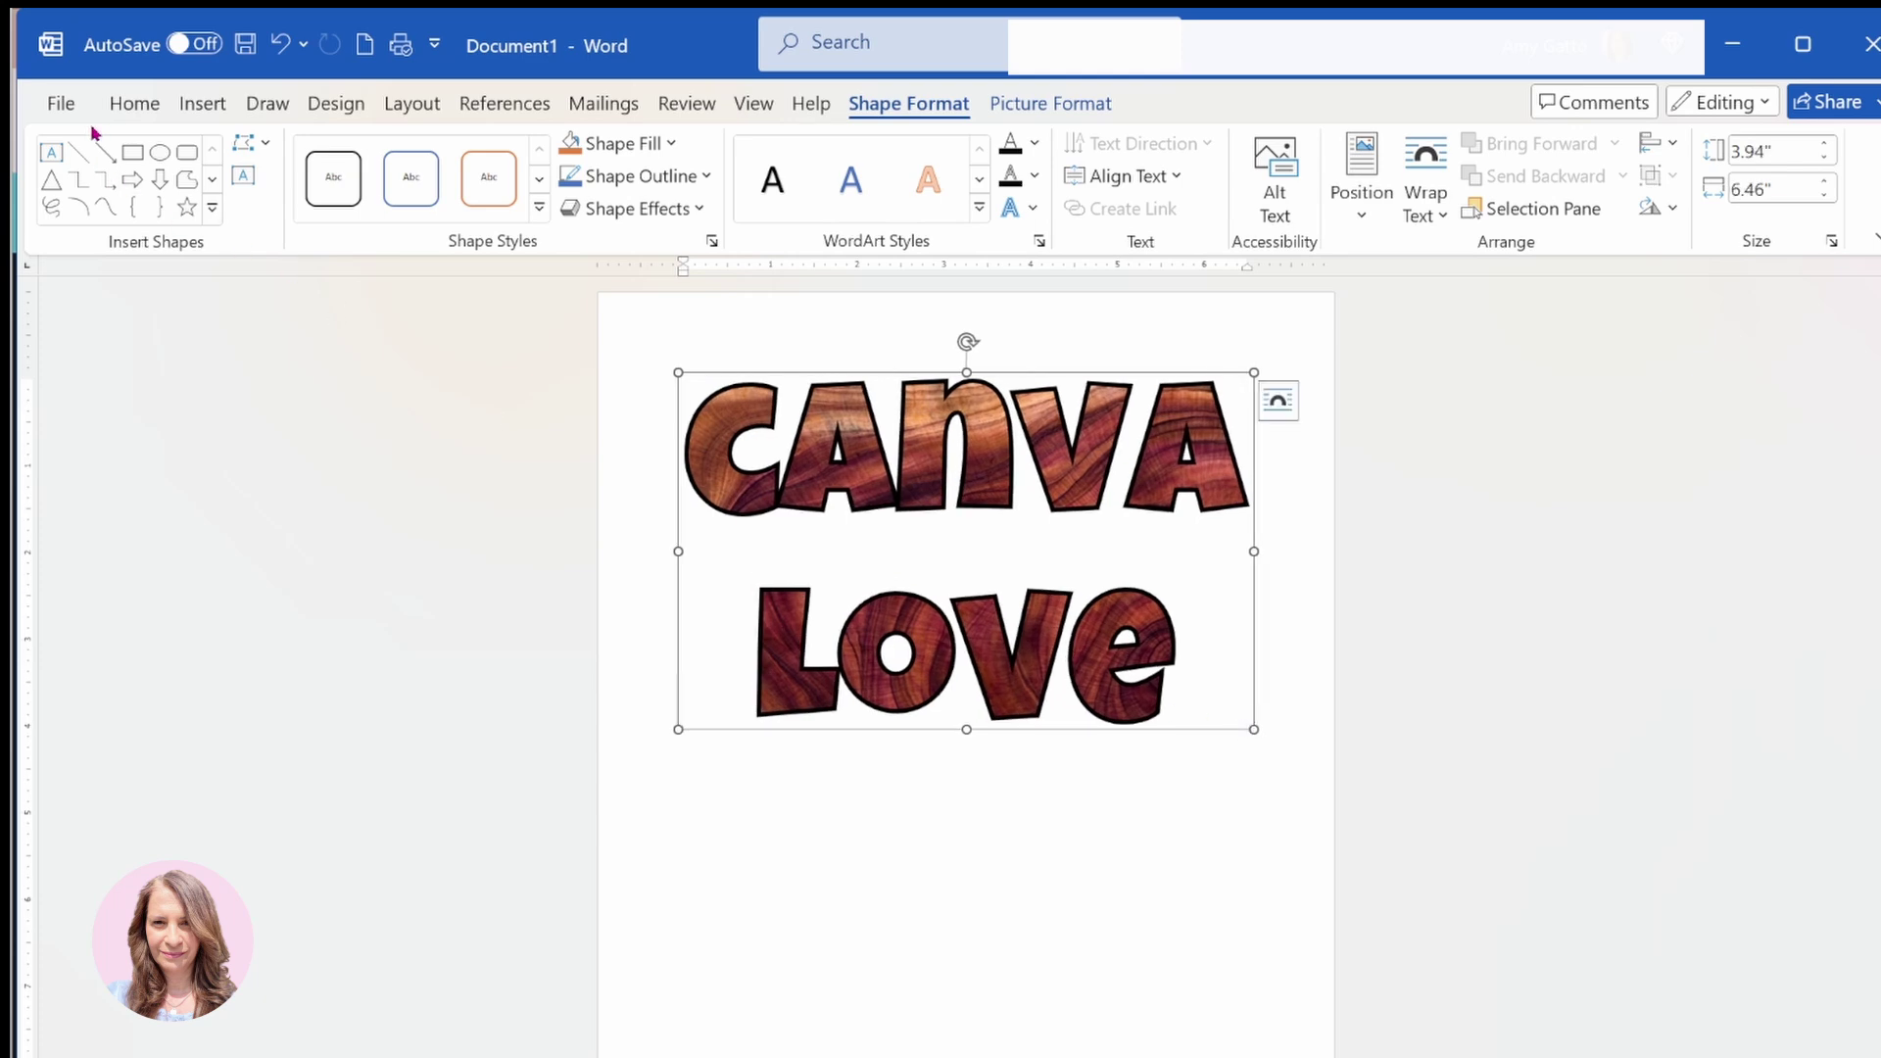
Step: Save the document to Downloads as a PDF named 'canva love frame'
click(60, 104)
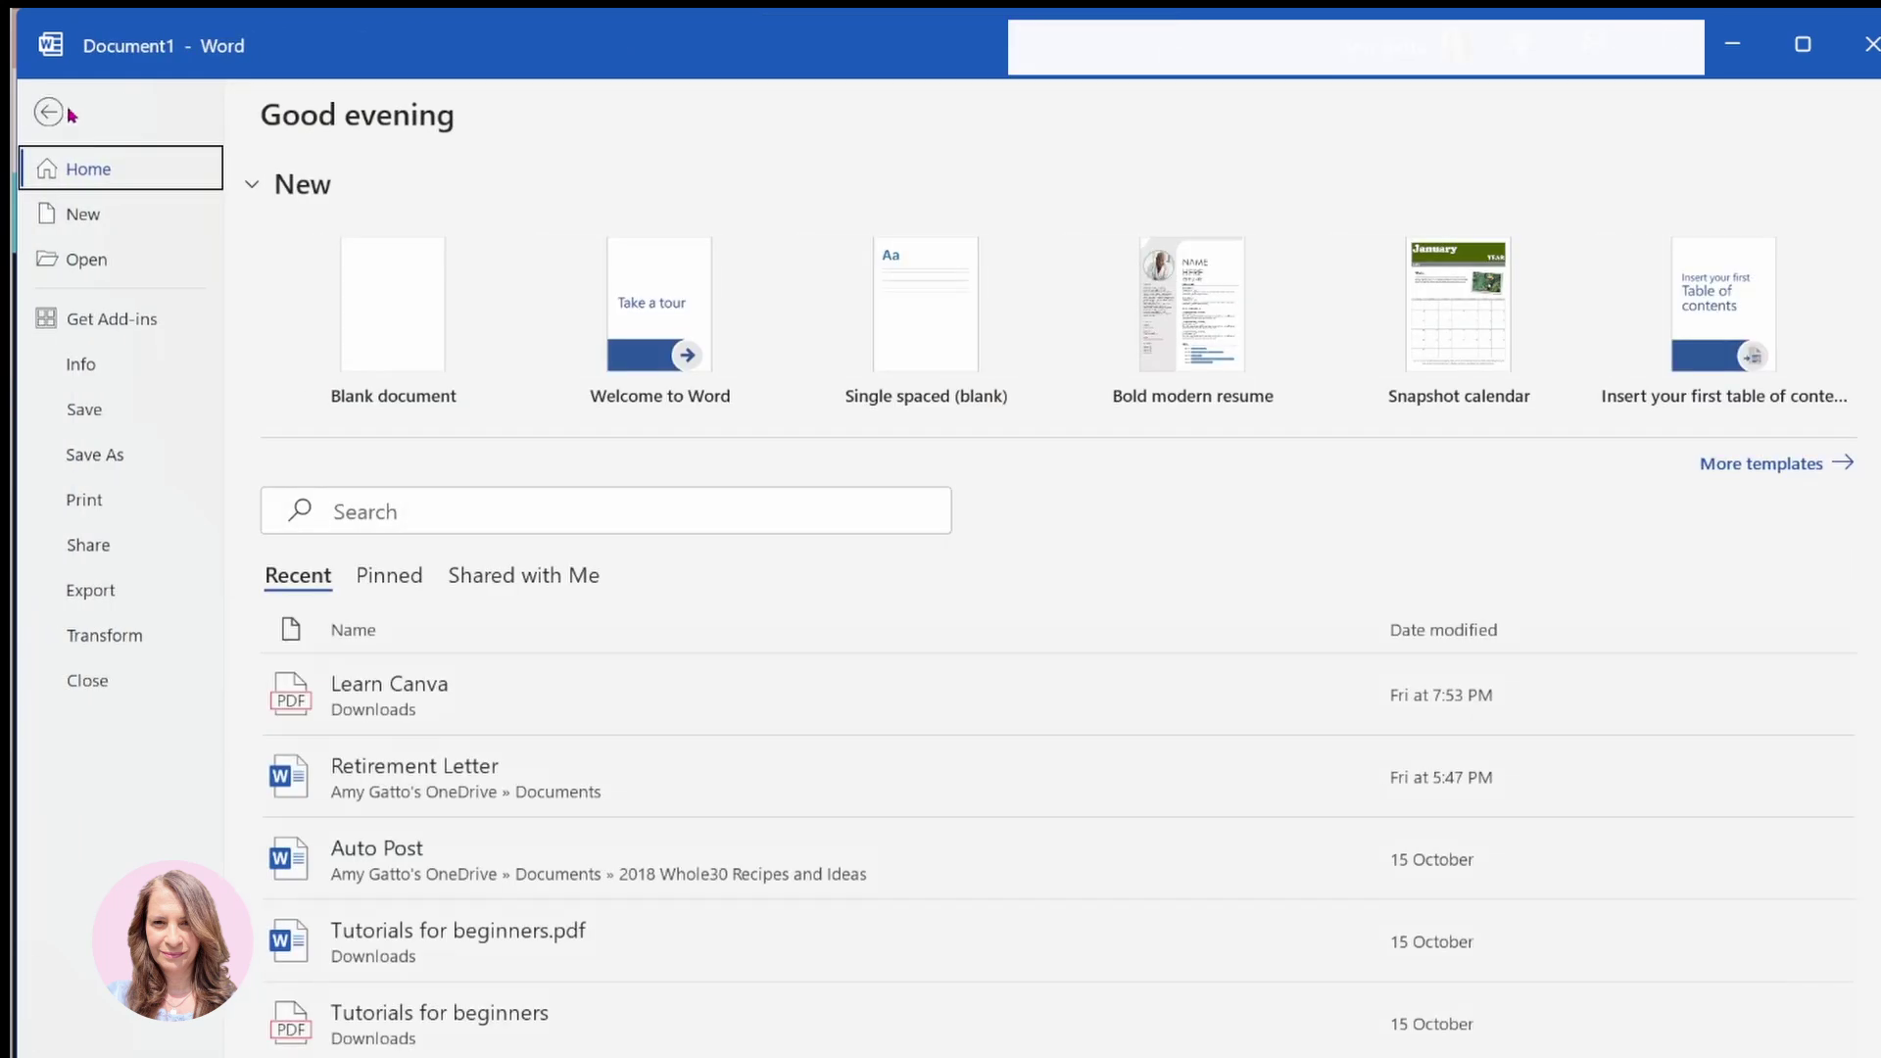
click(86, 458)
click(806, 205)
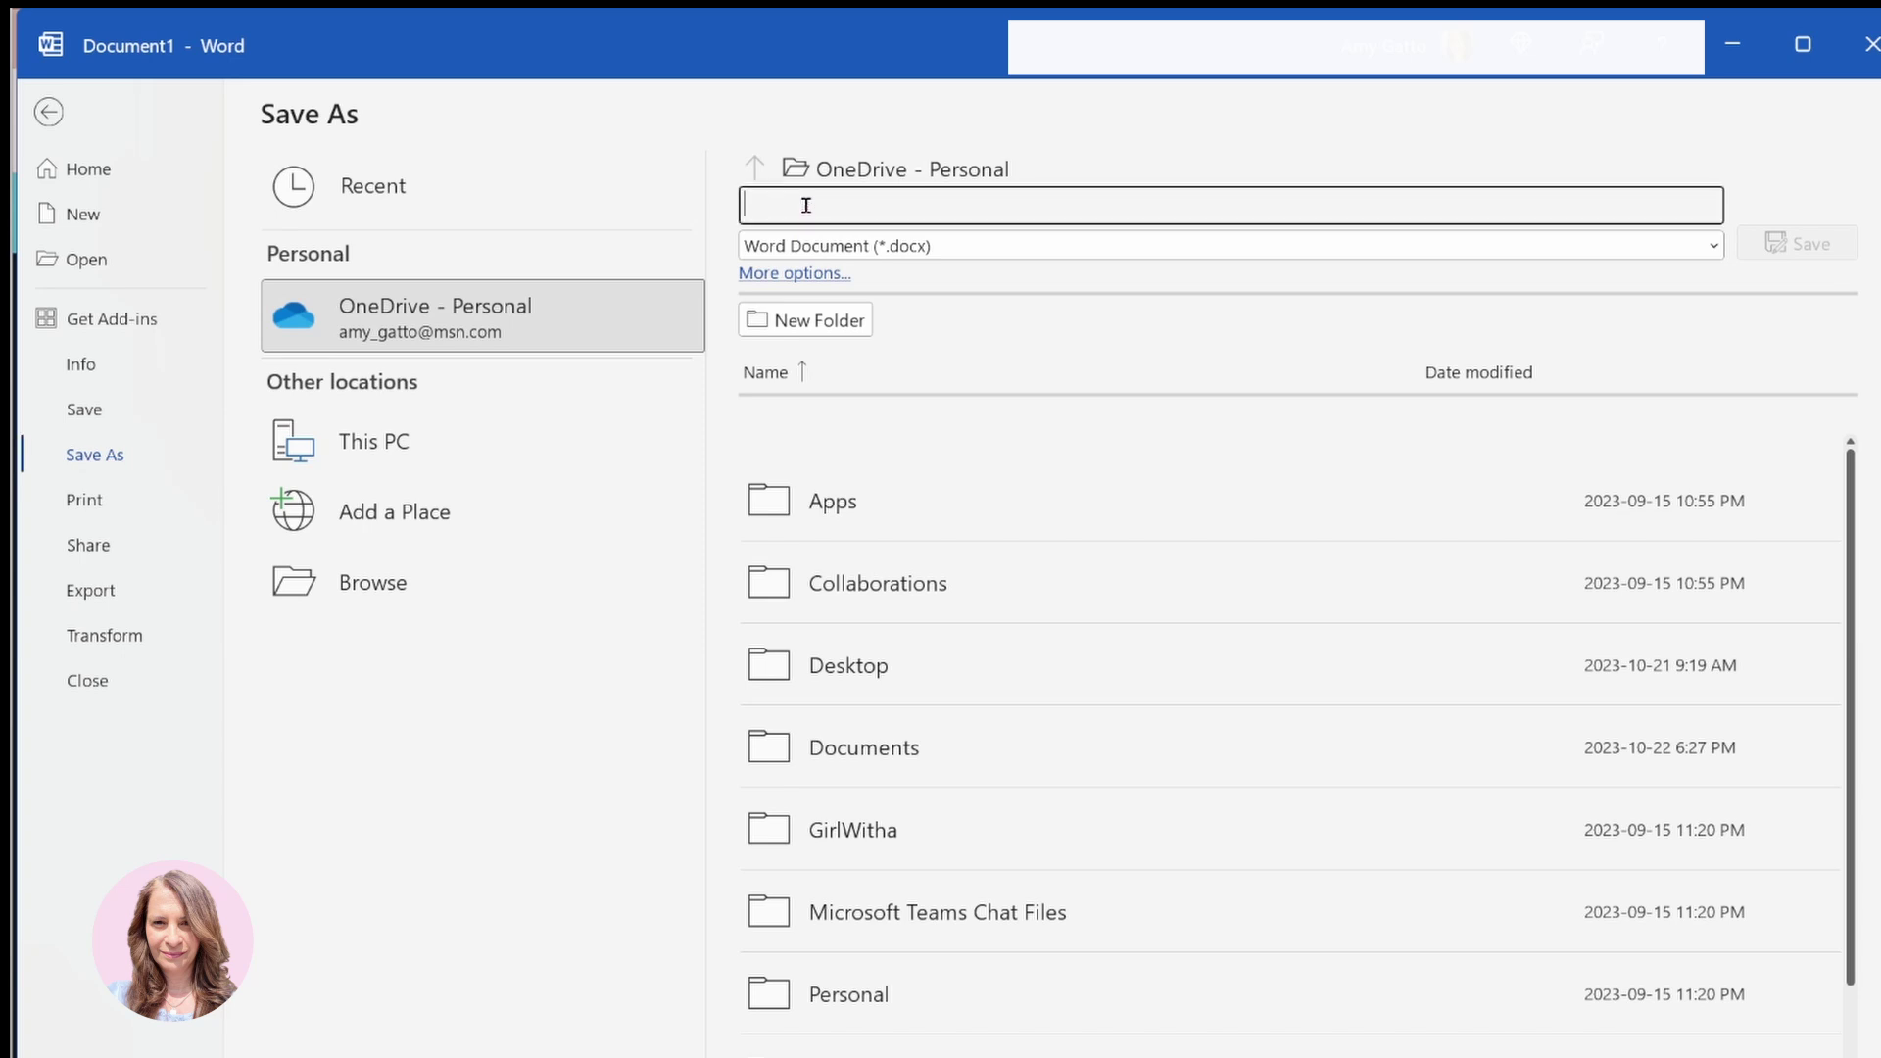
text(canva love)
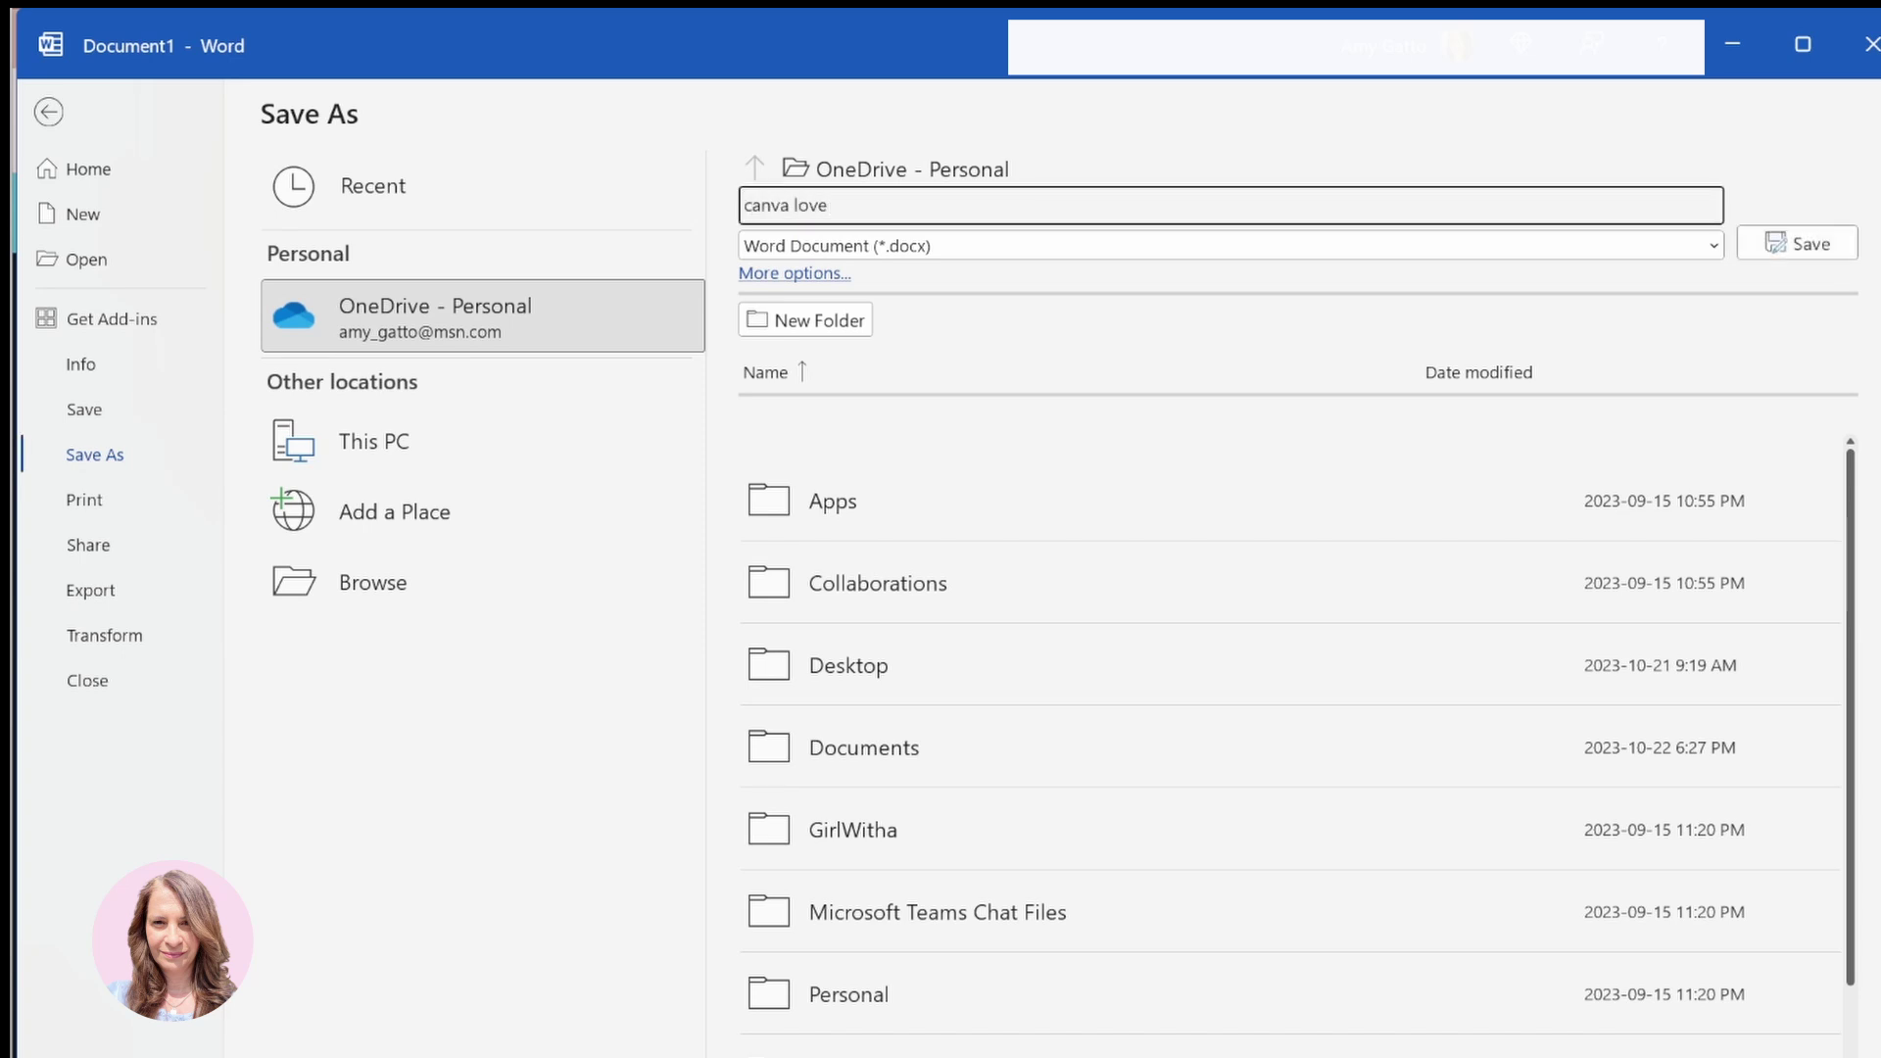
text( frame)
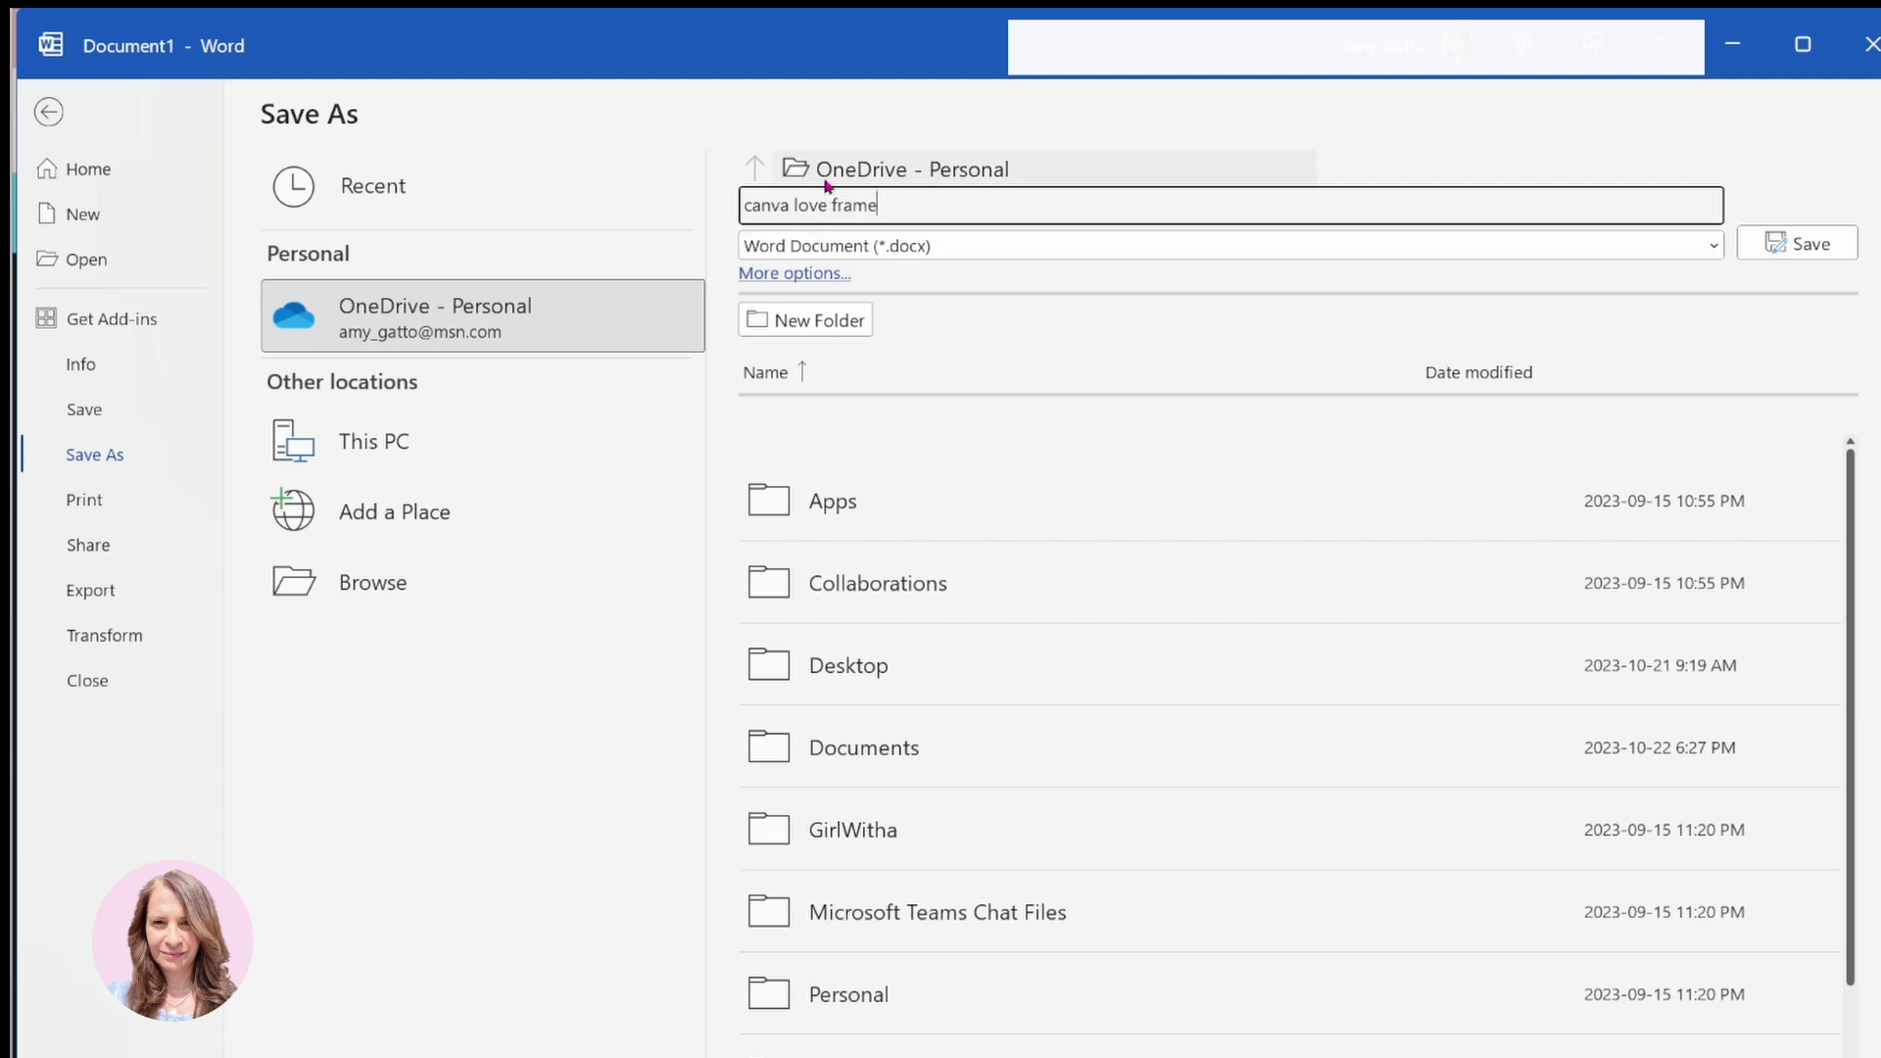
click(893, 171)
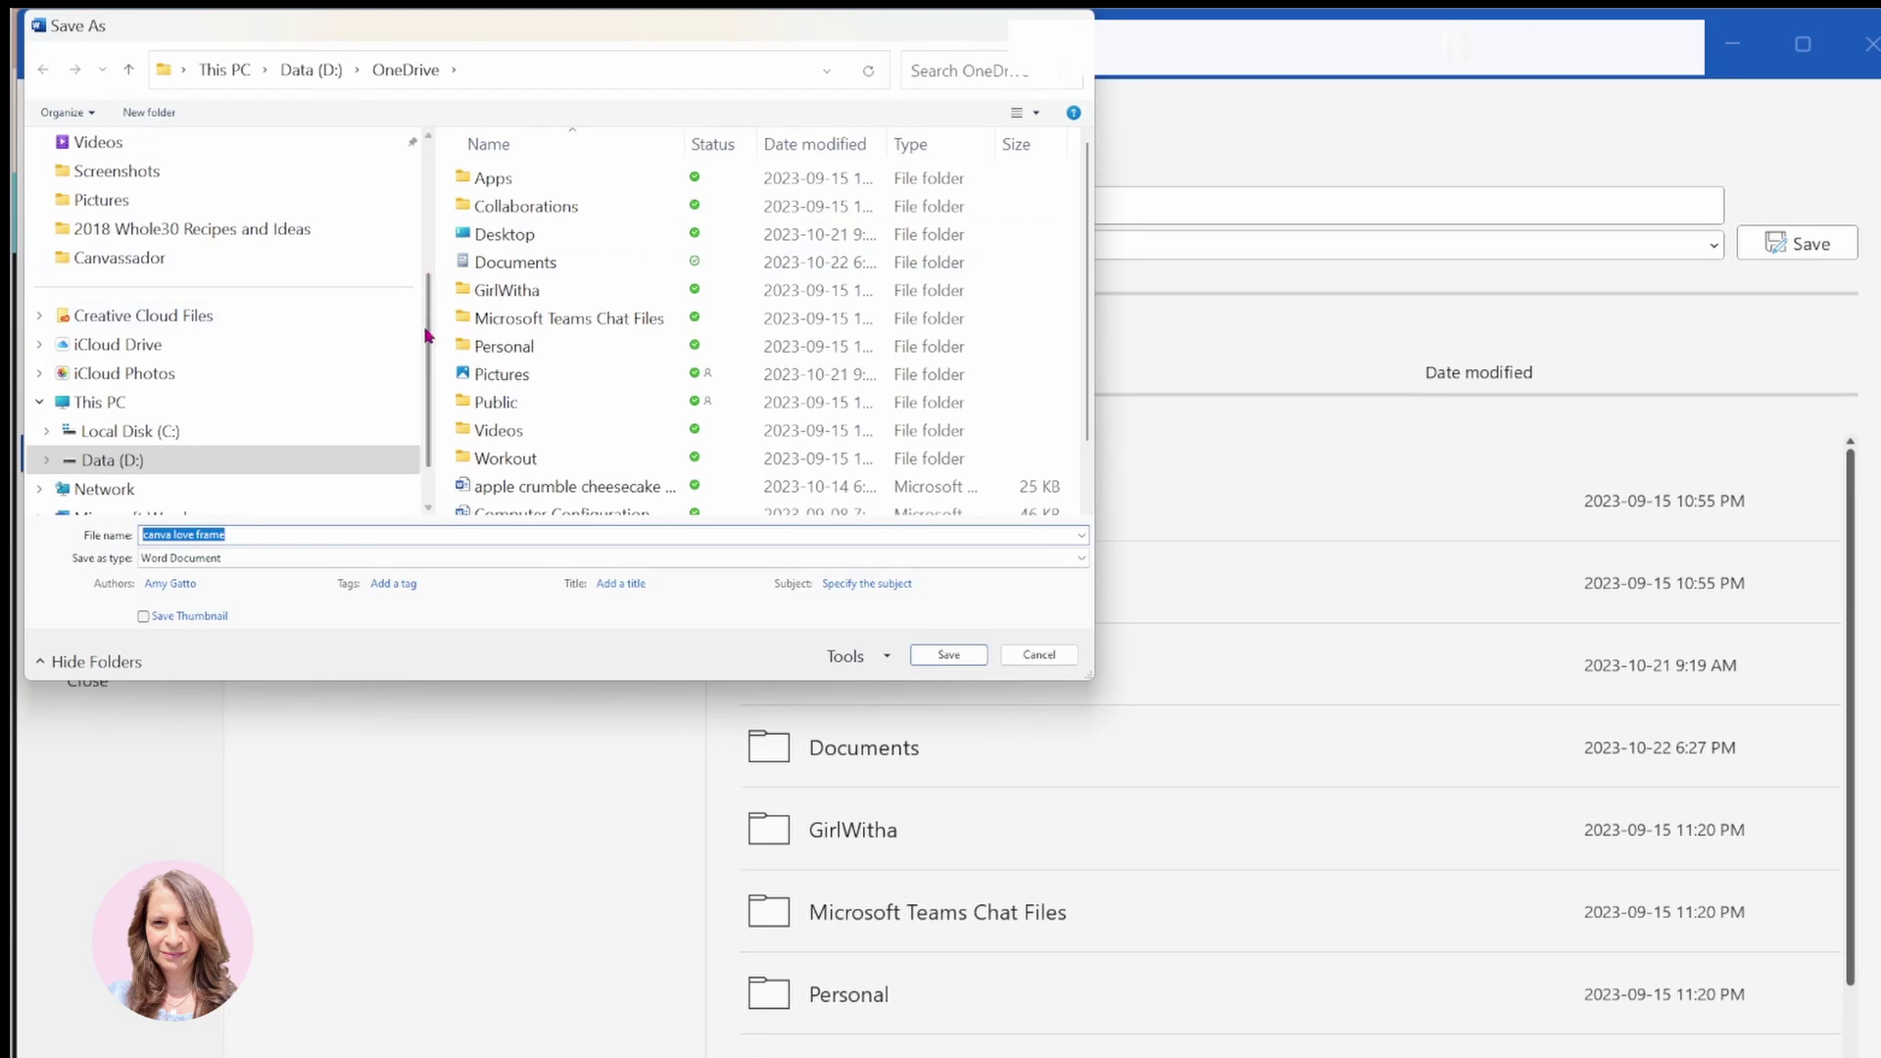
scroll(427, 212, up, 1)
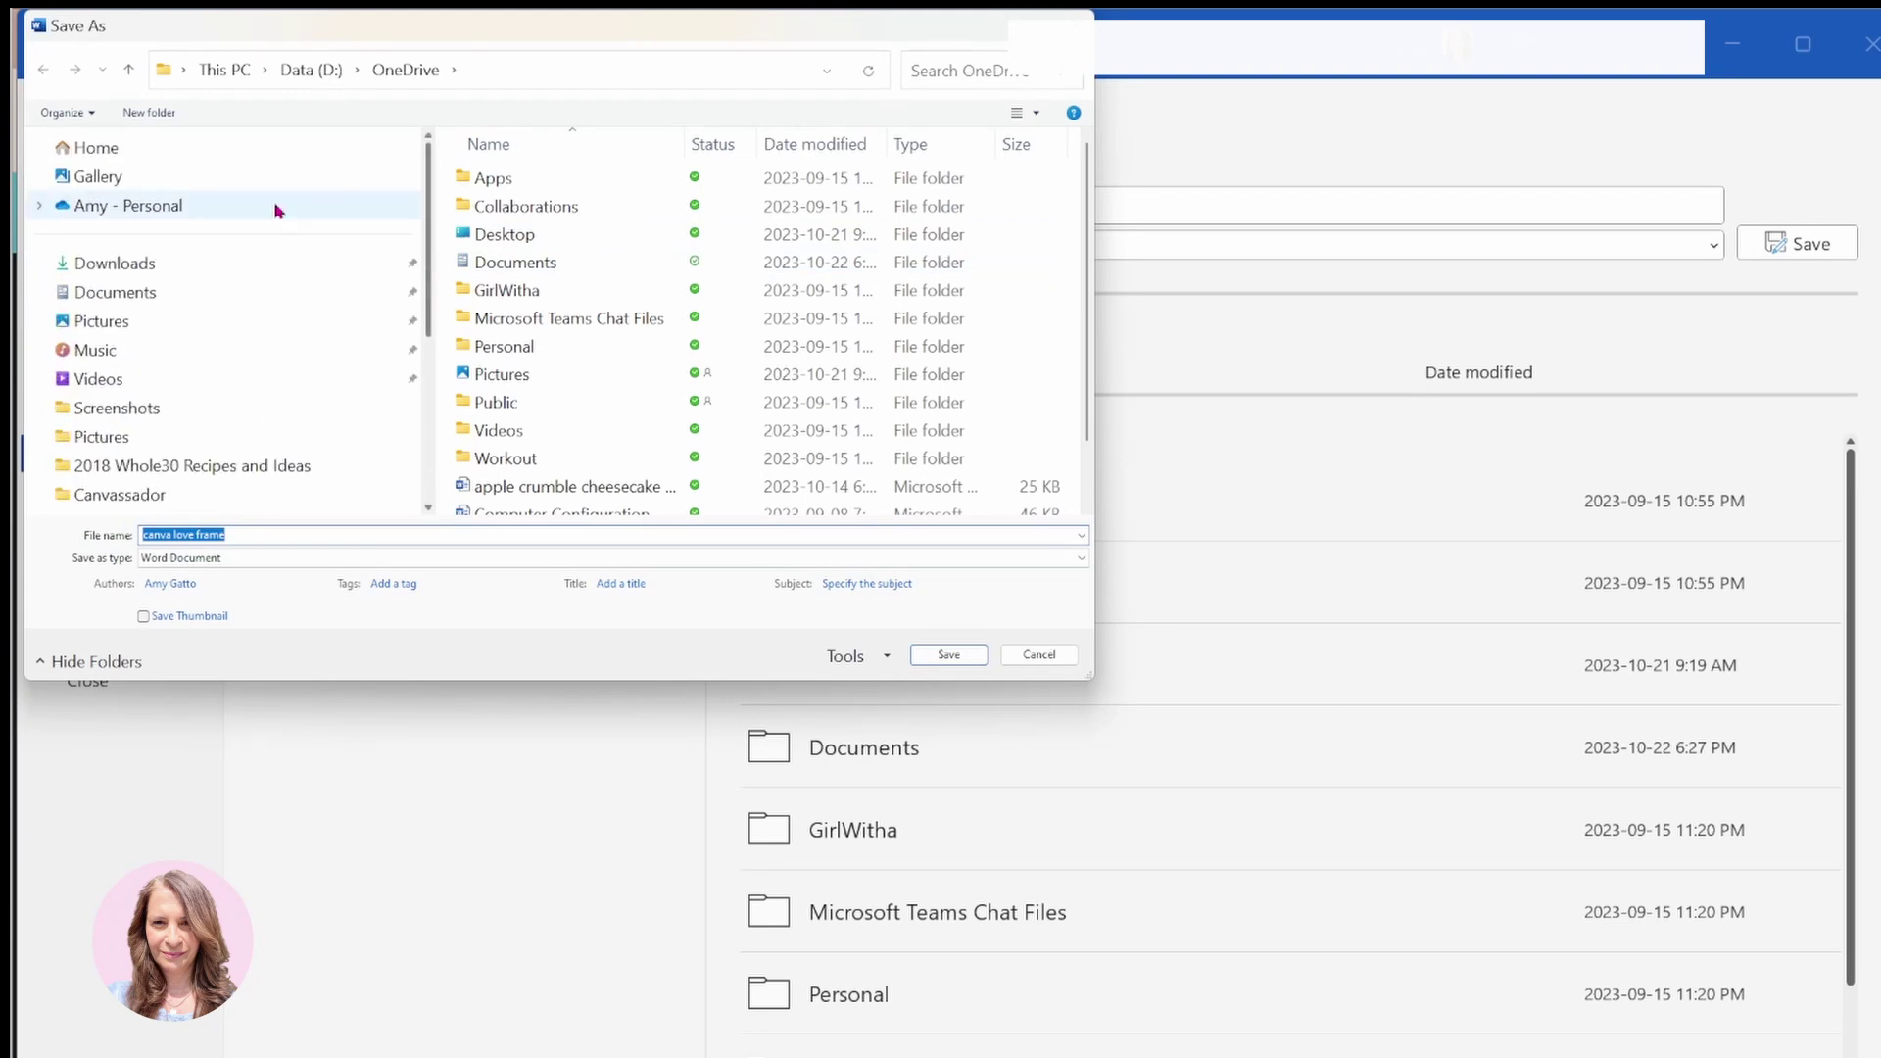
click(137, 272)
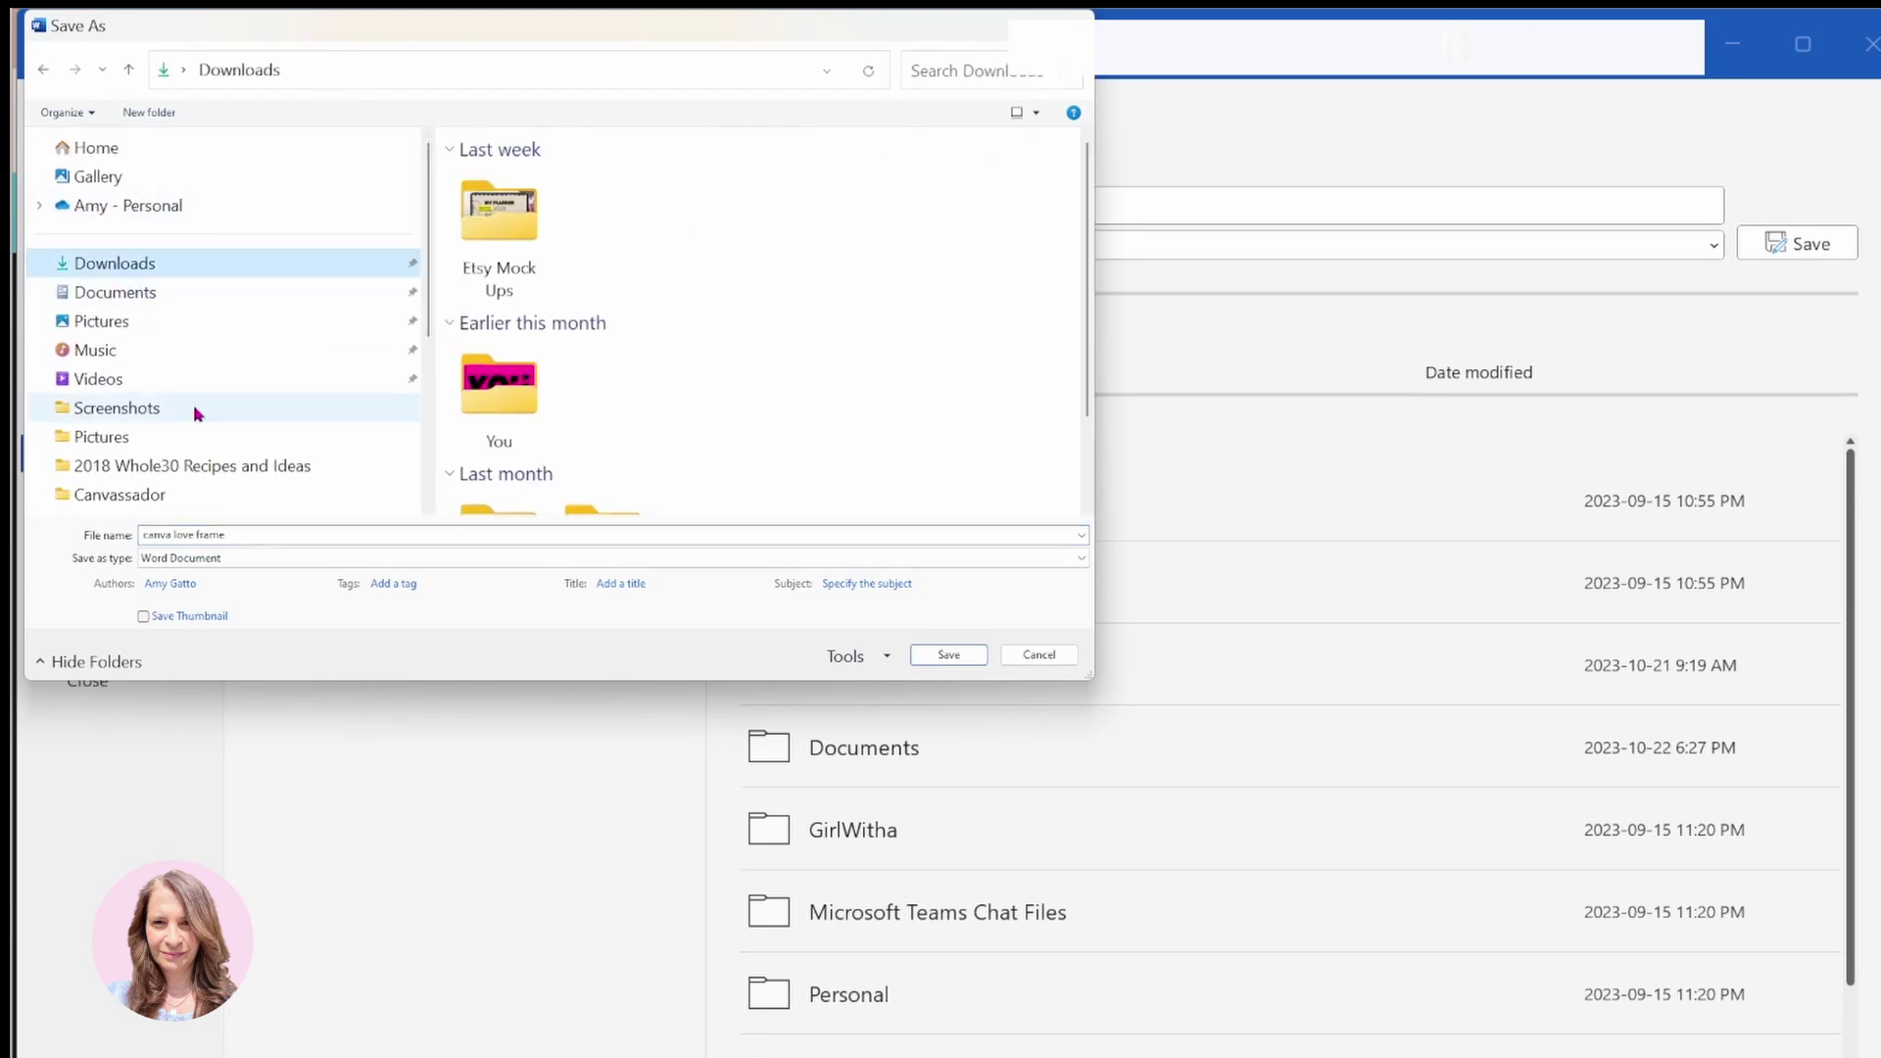
click(215, 564)
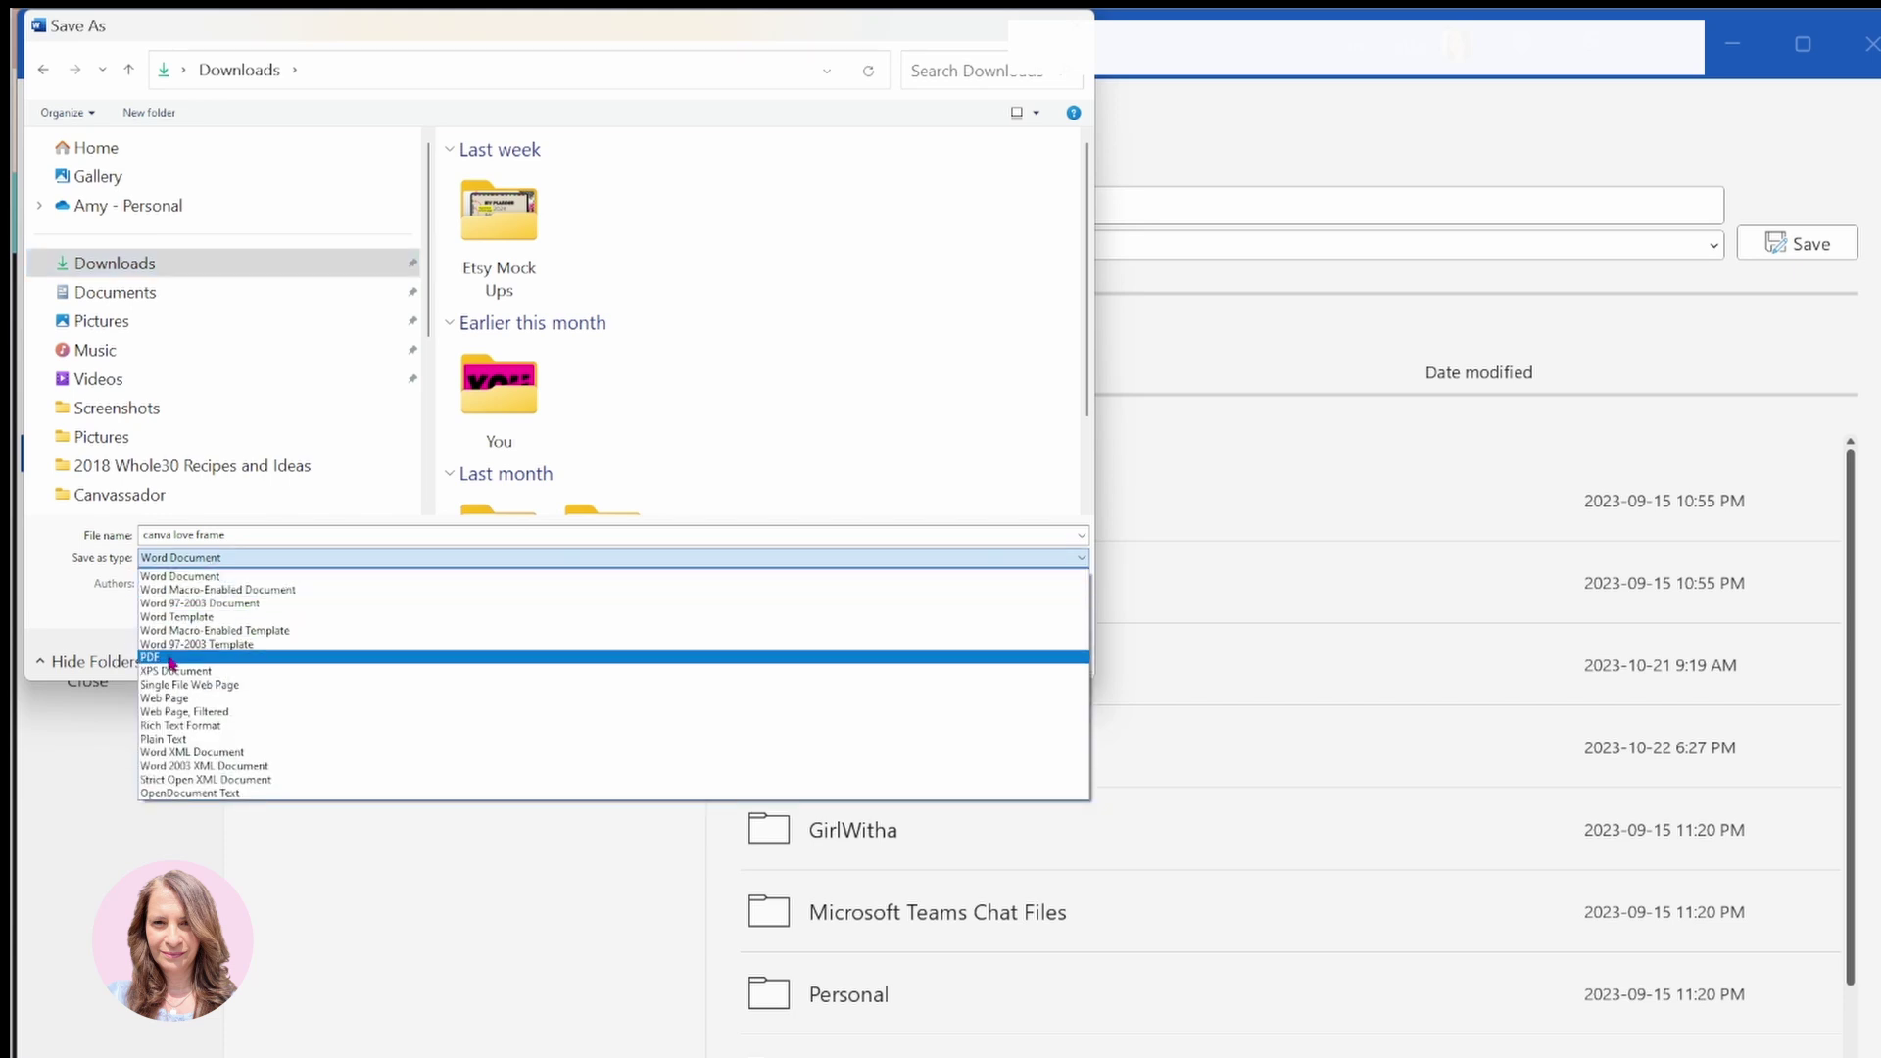
click(171, 663)
click(948, 701)
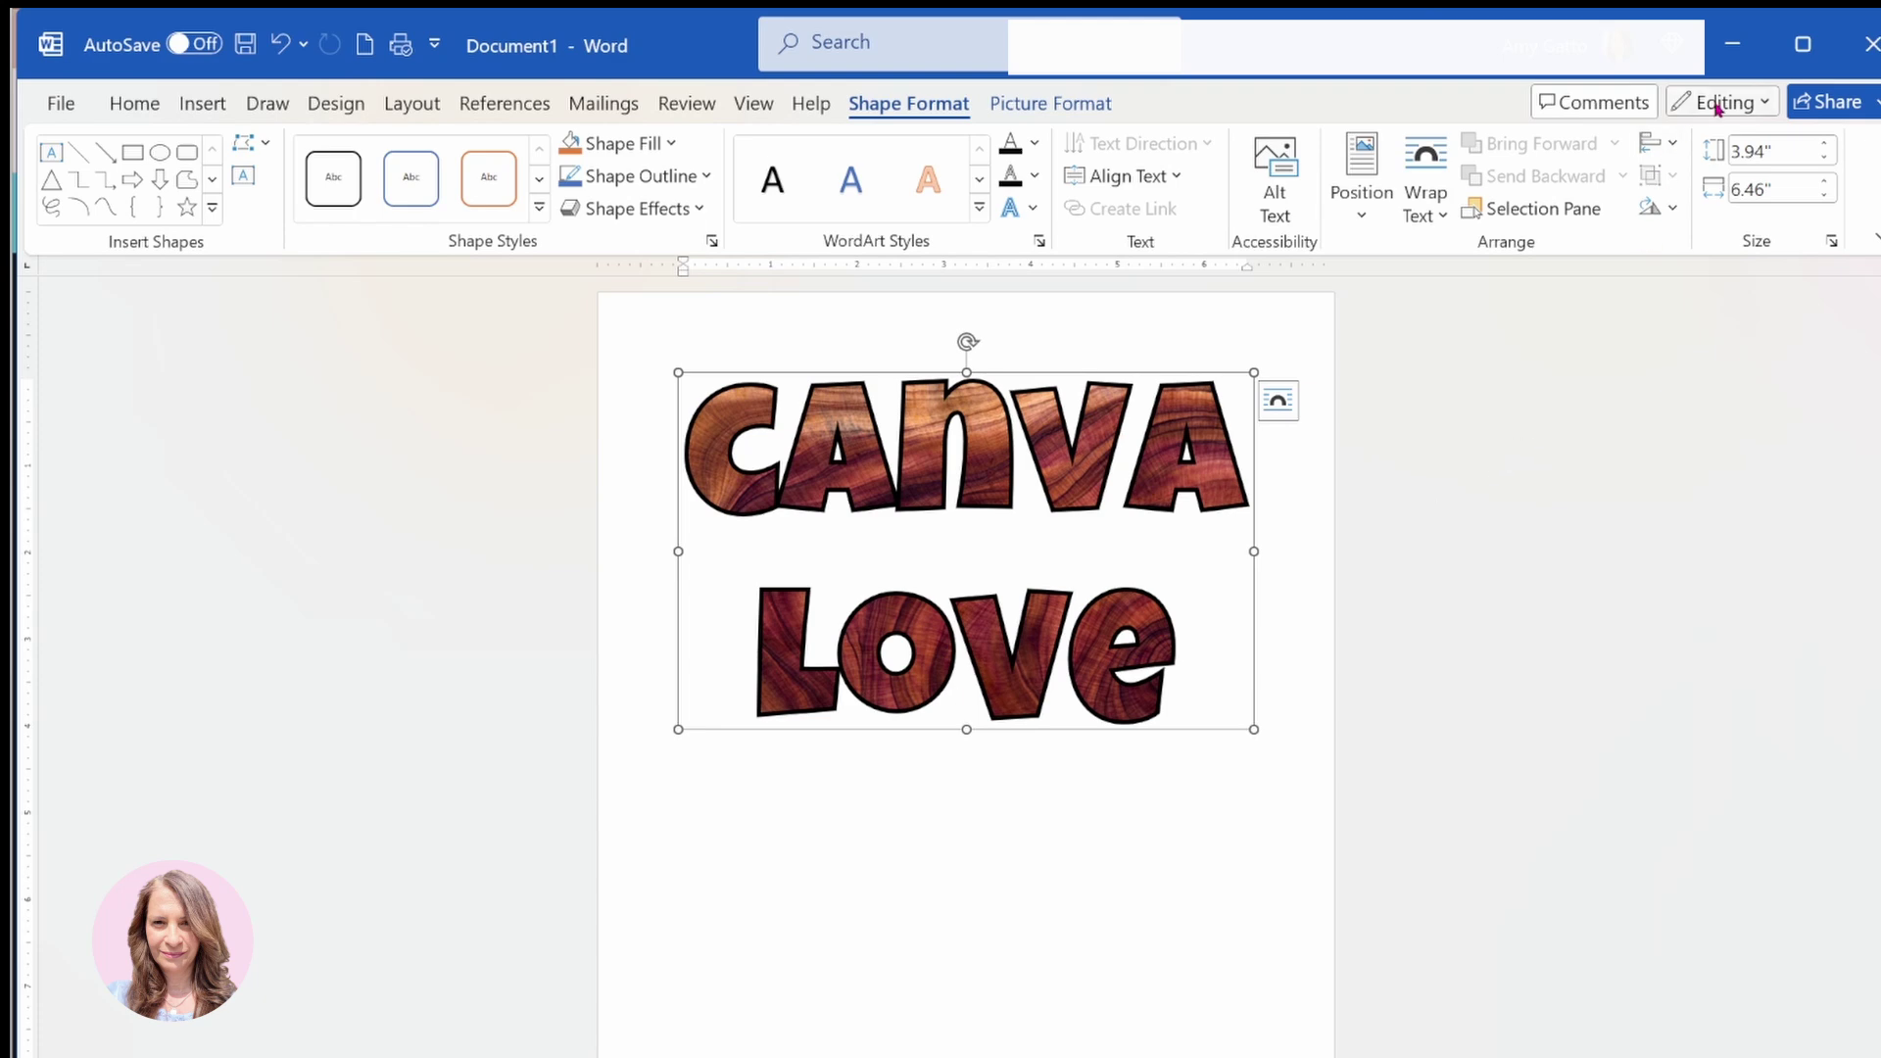
Step: Return to Canva and add a blank Page 2 to the design
click(1732, 49)
click(1279, 487)
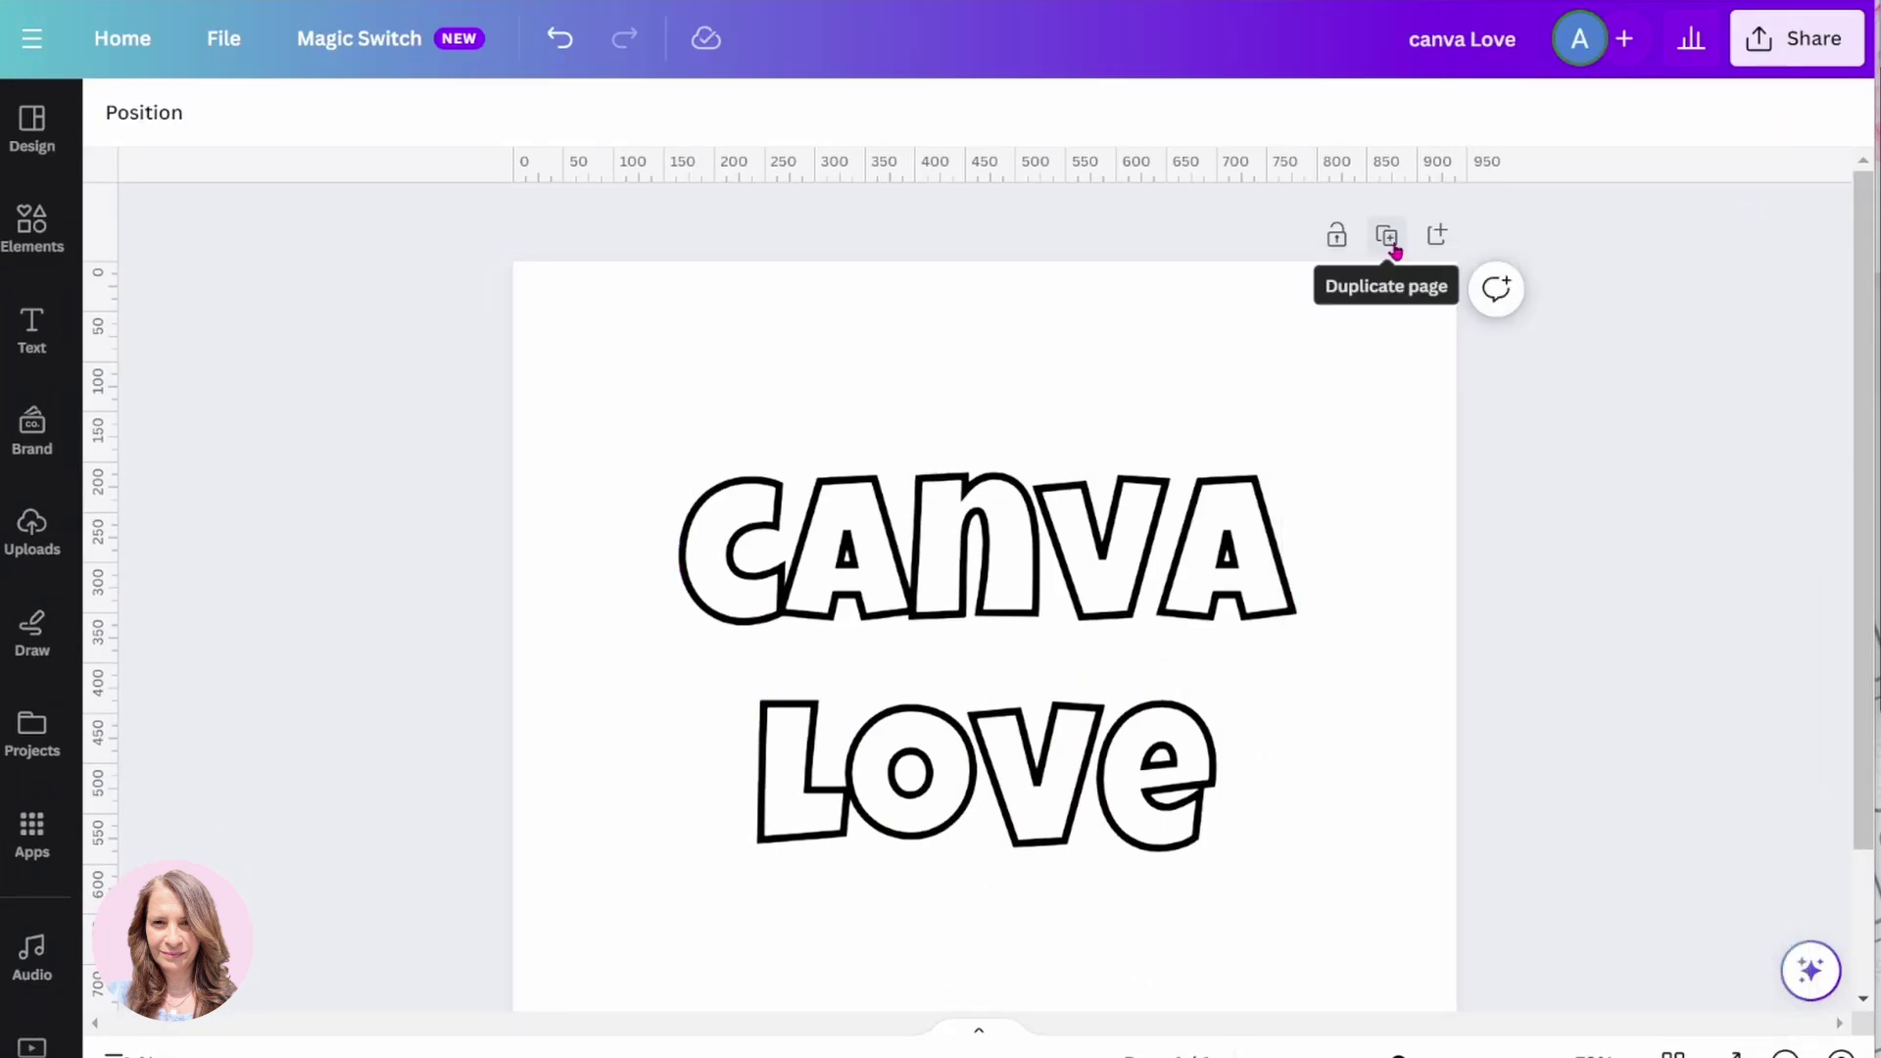
click(1437, 236)
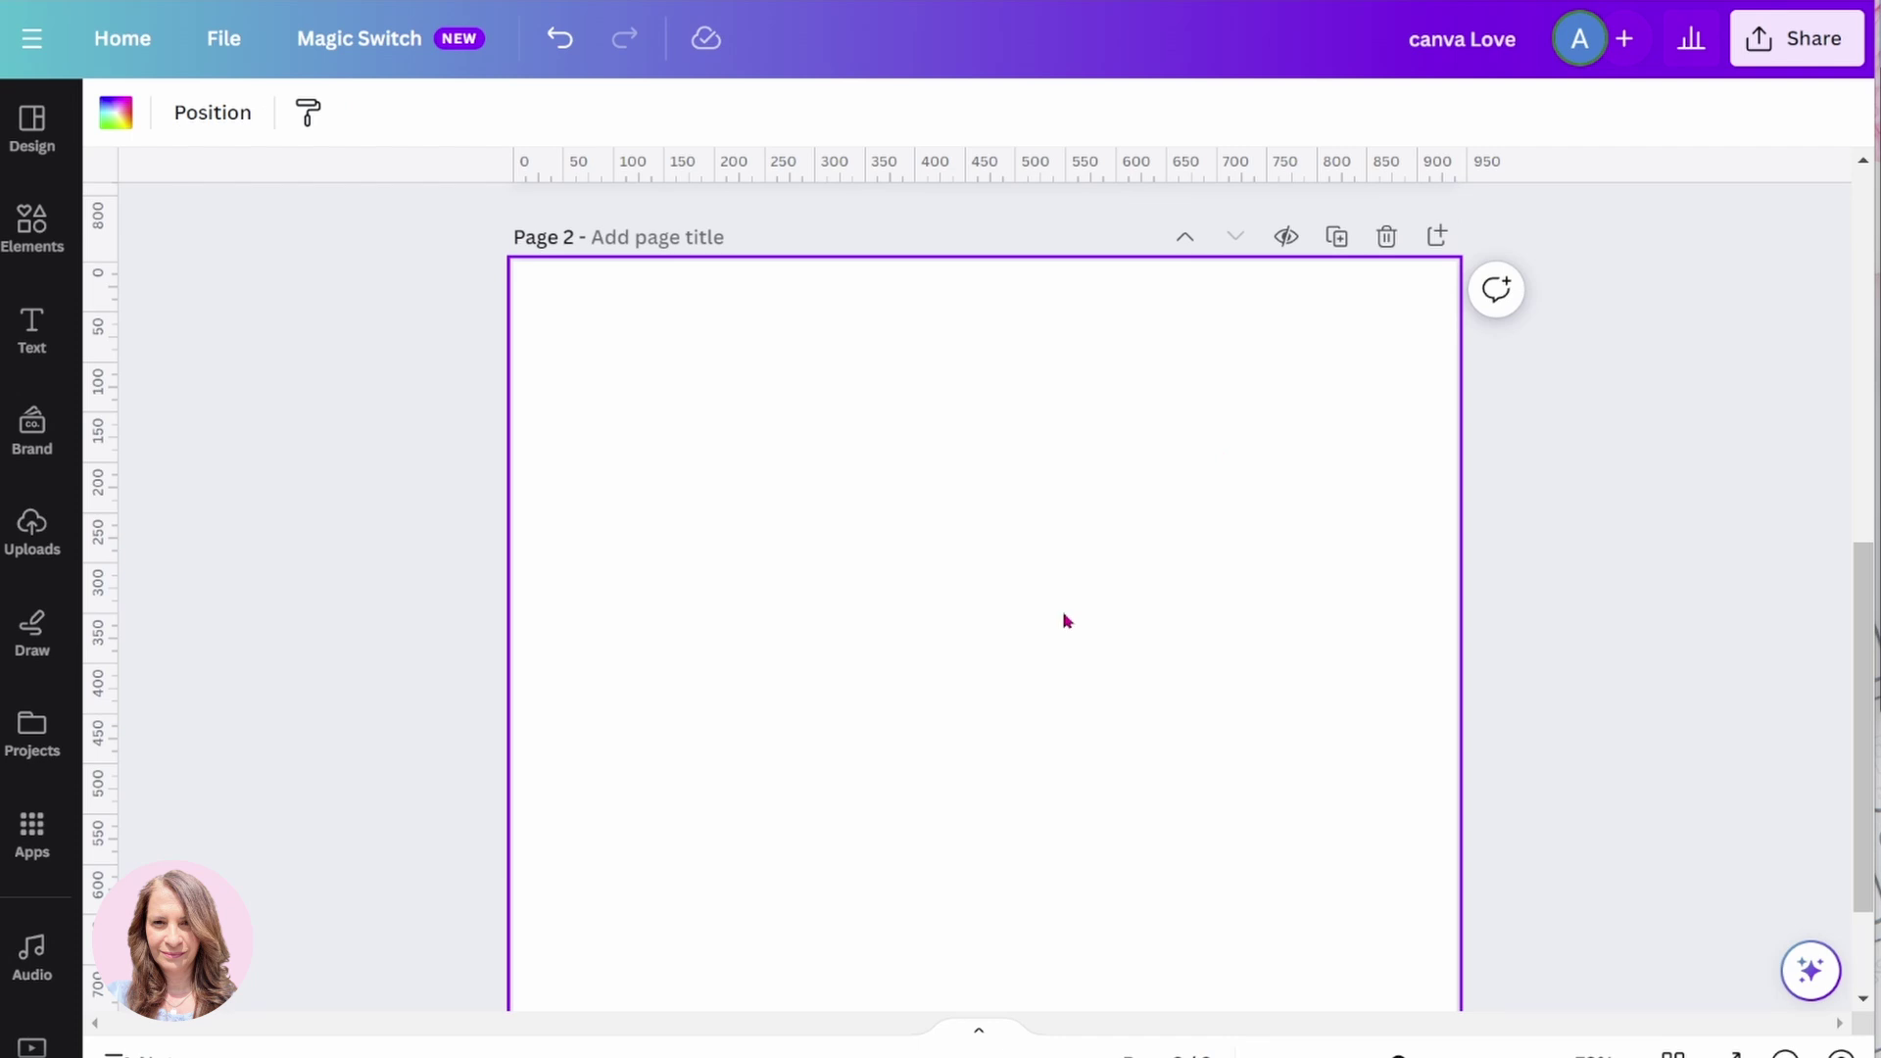
Step: Upload the canva love frame PDF from the computer
click(61, 547)
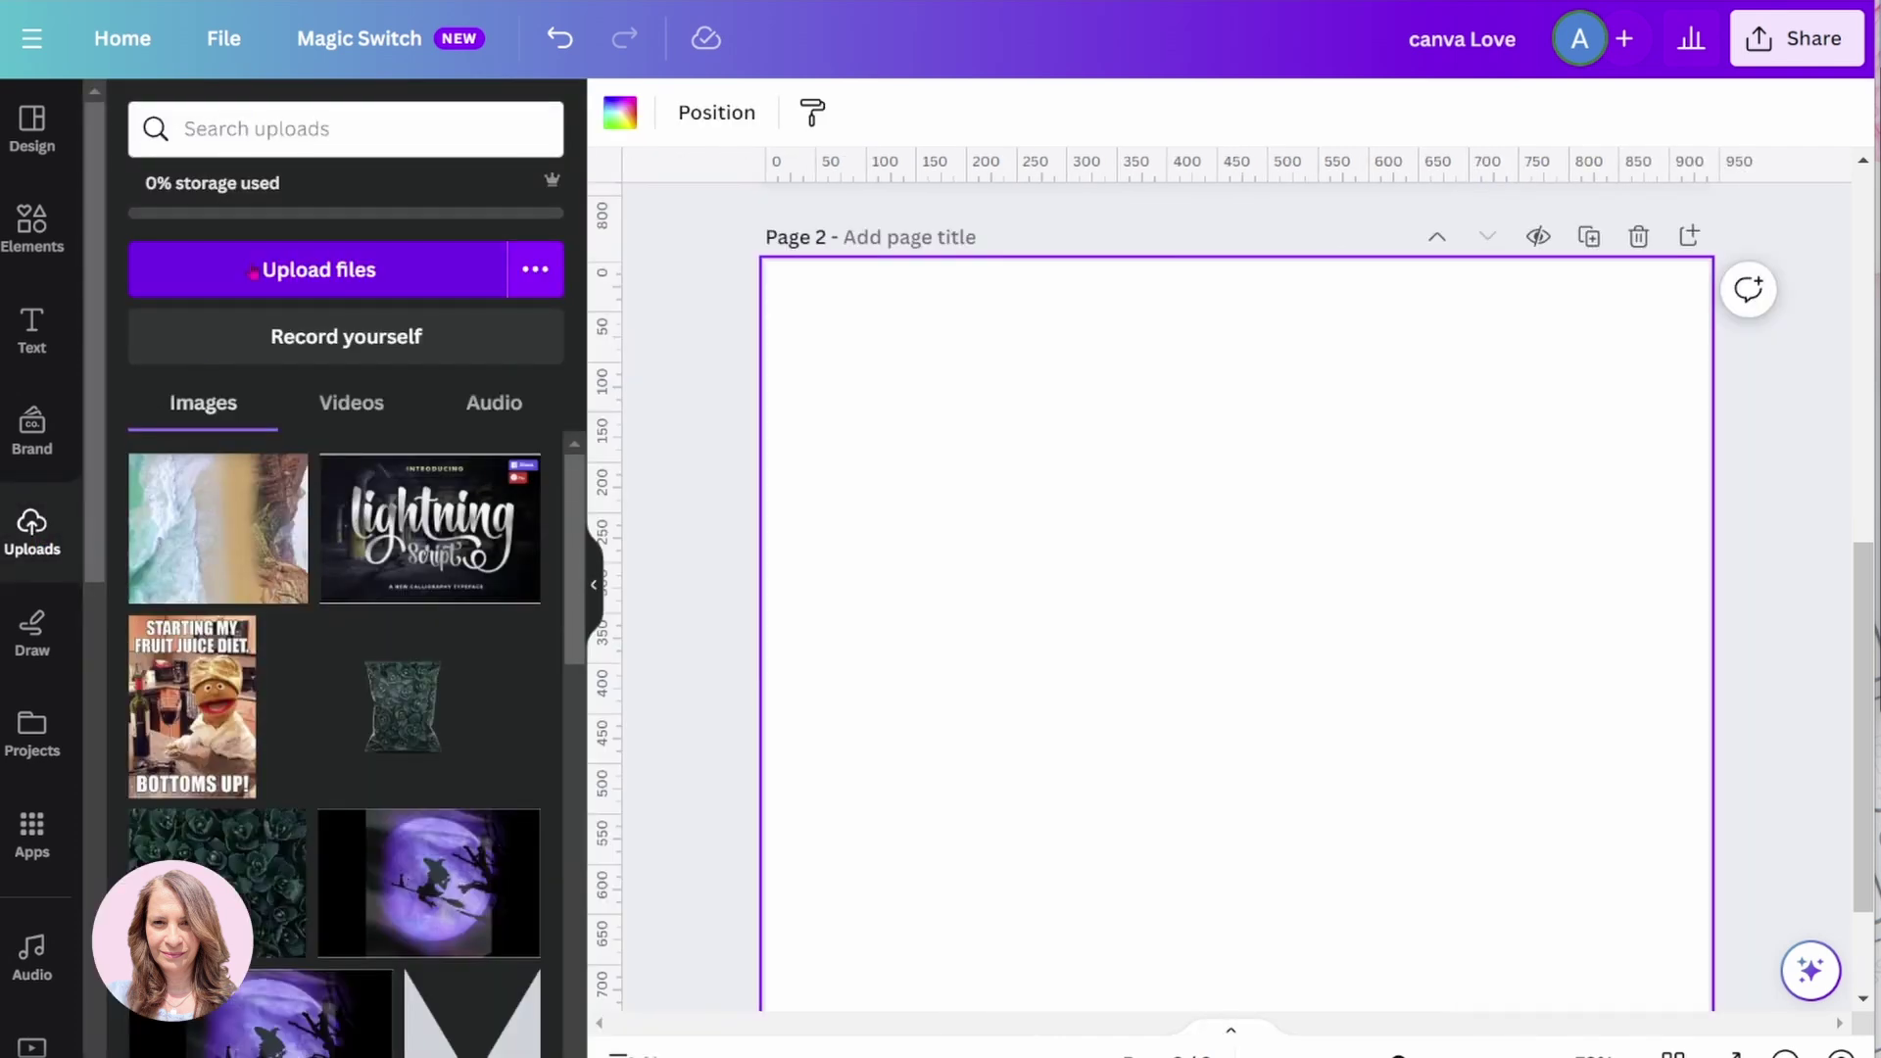
click(253, 272)
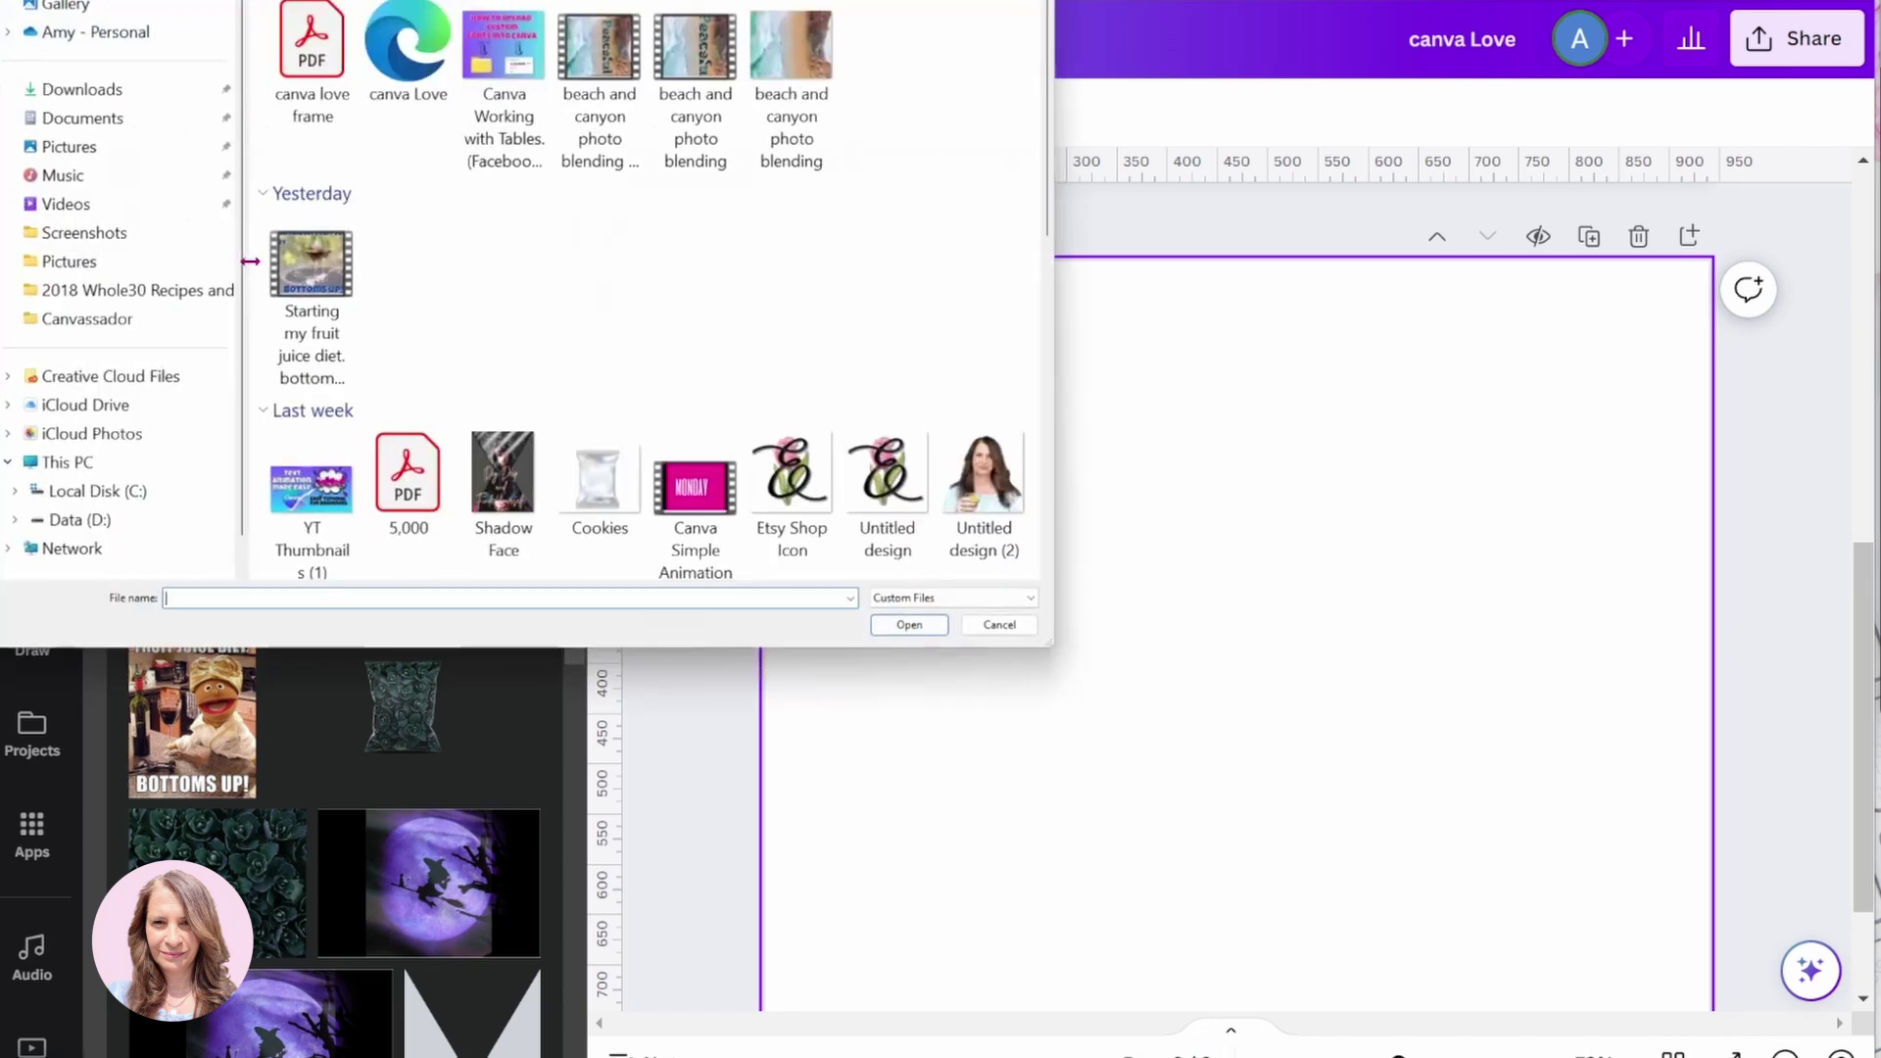
click(303, 72)
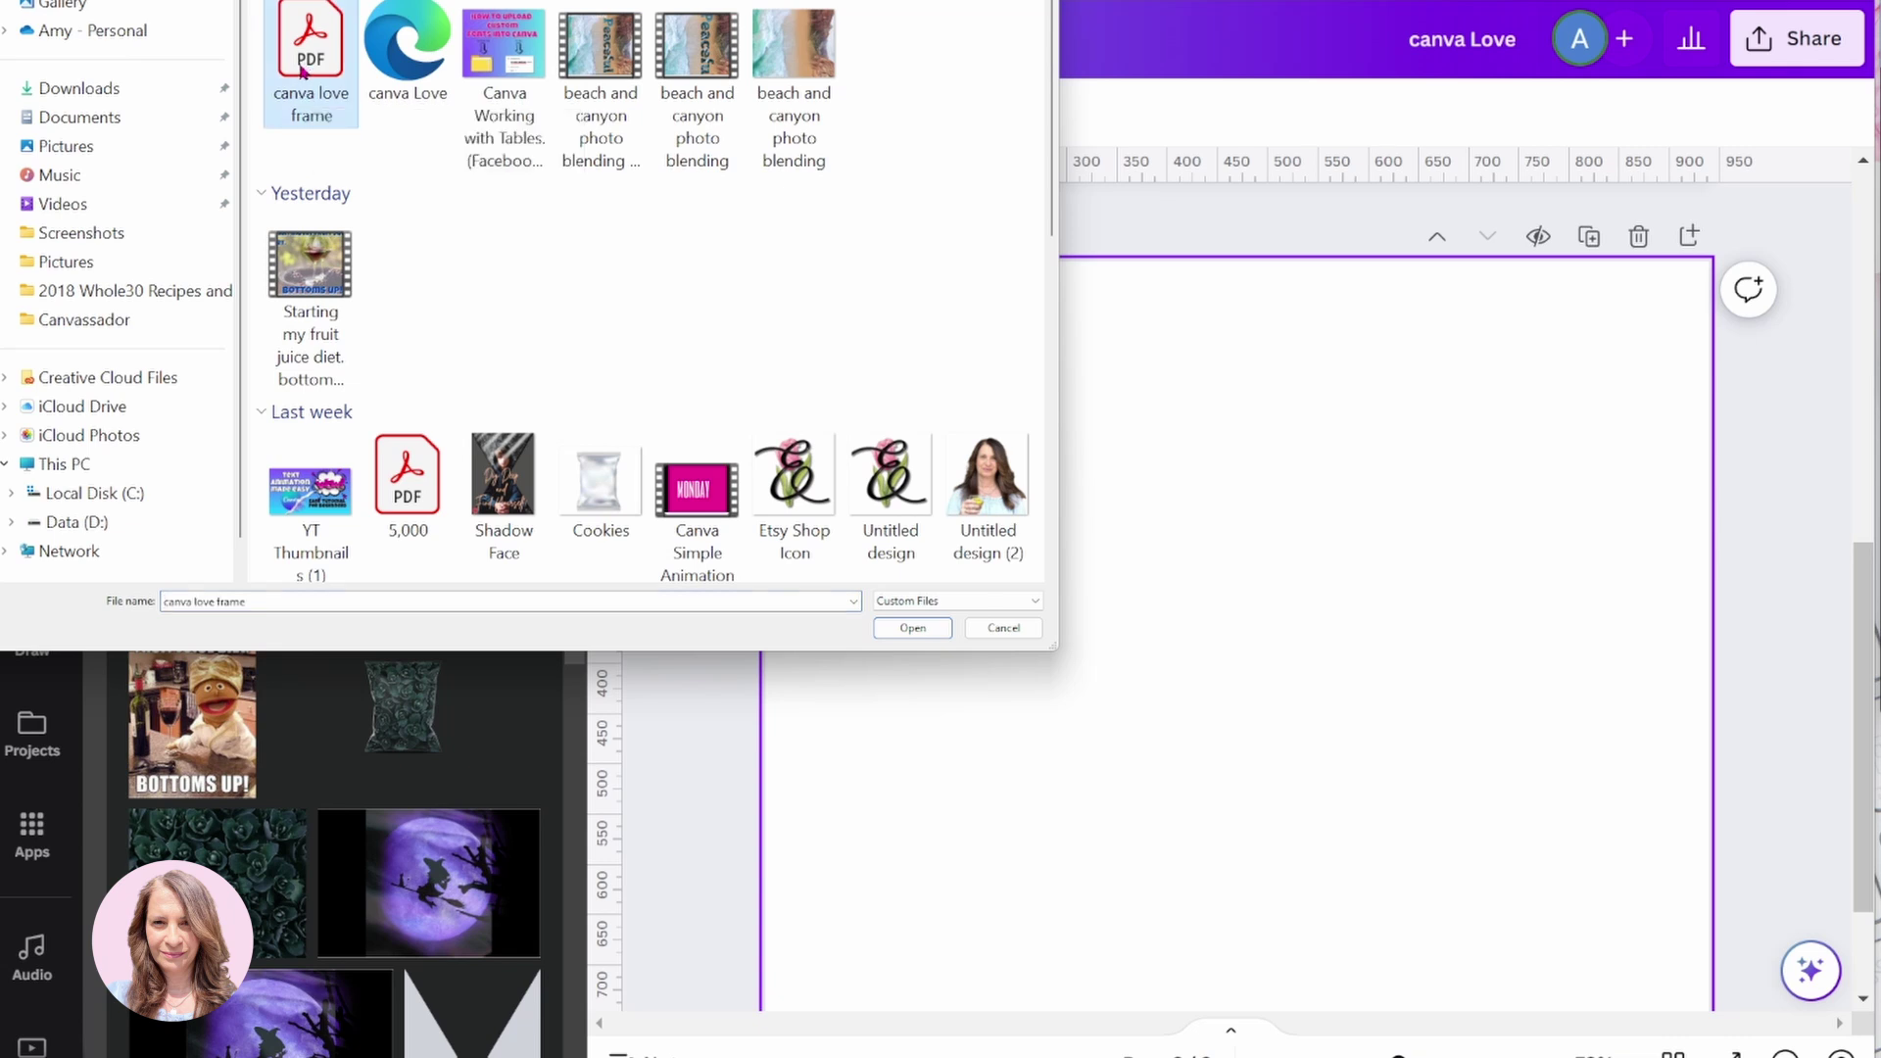
click(911, 628)
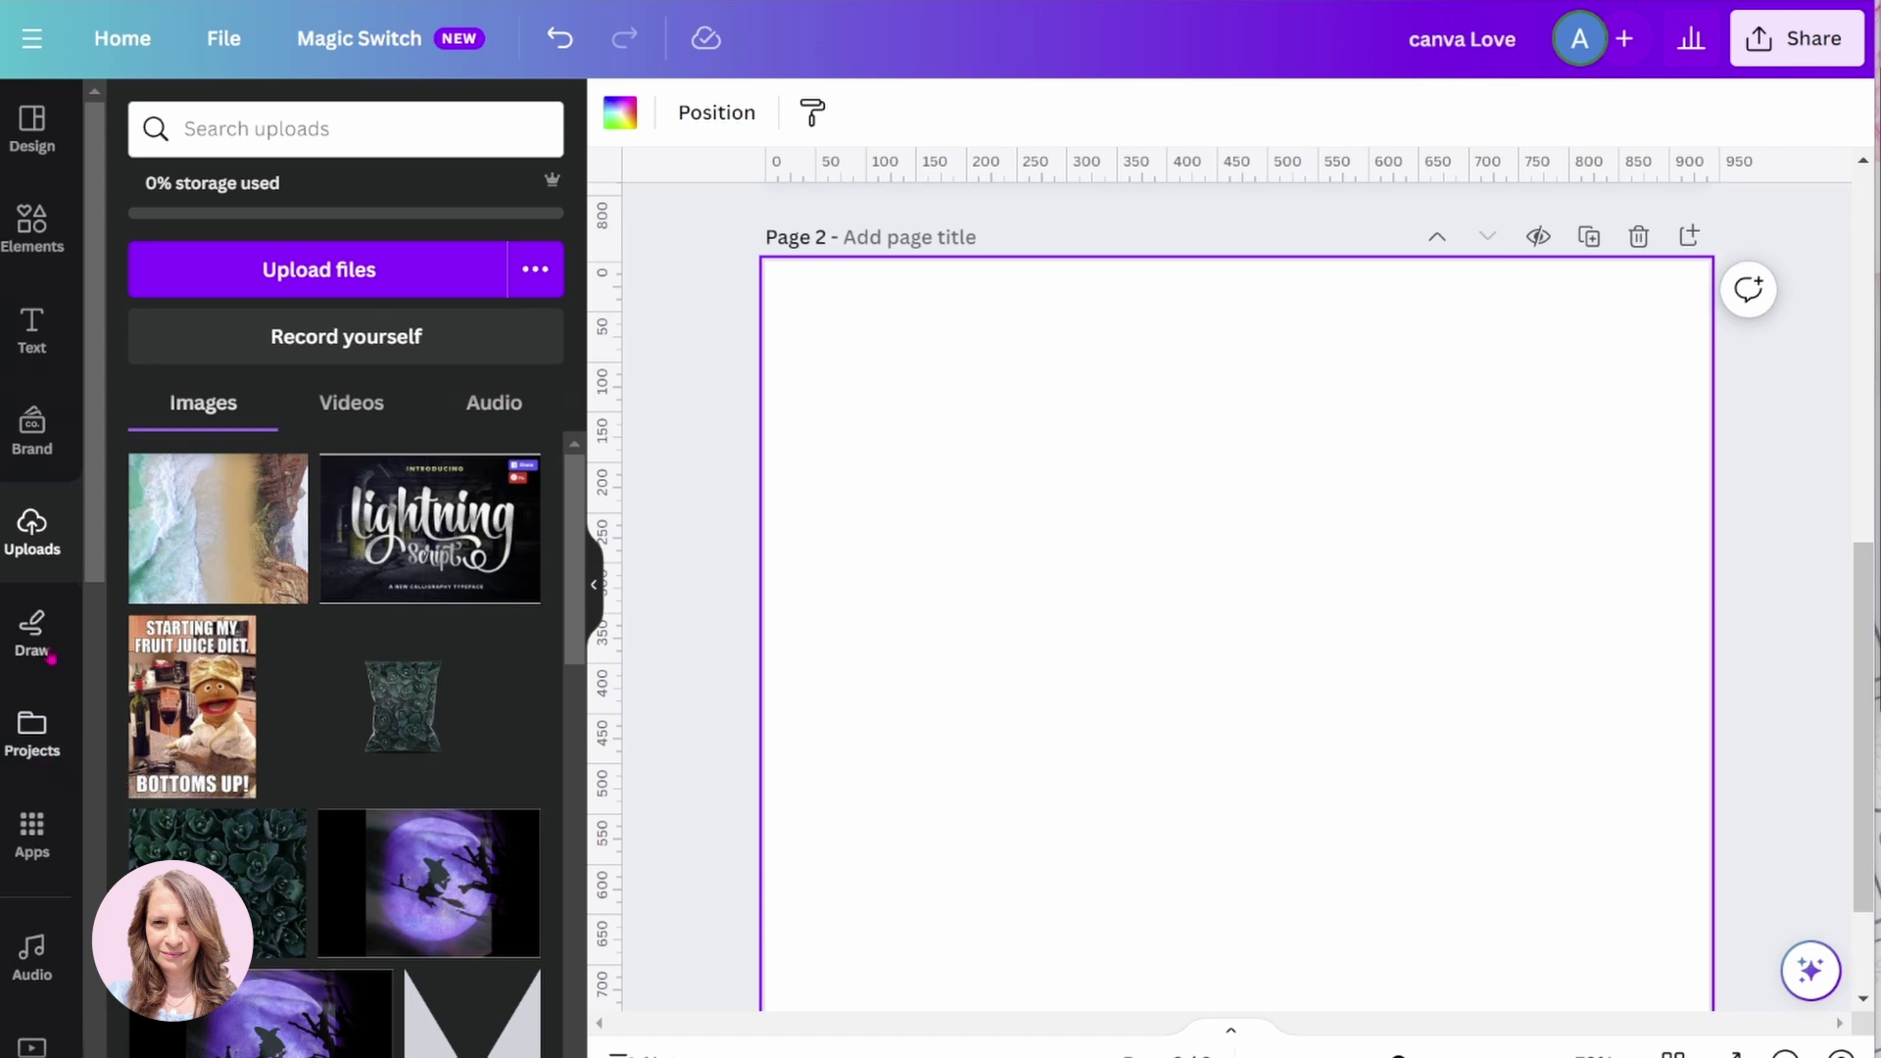
Step: Place the canva love frame design from Projects onto Page 2 and select the CANVA lettering
click(39, 751)
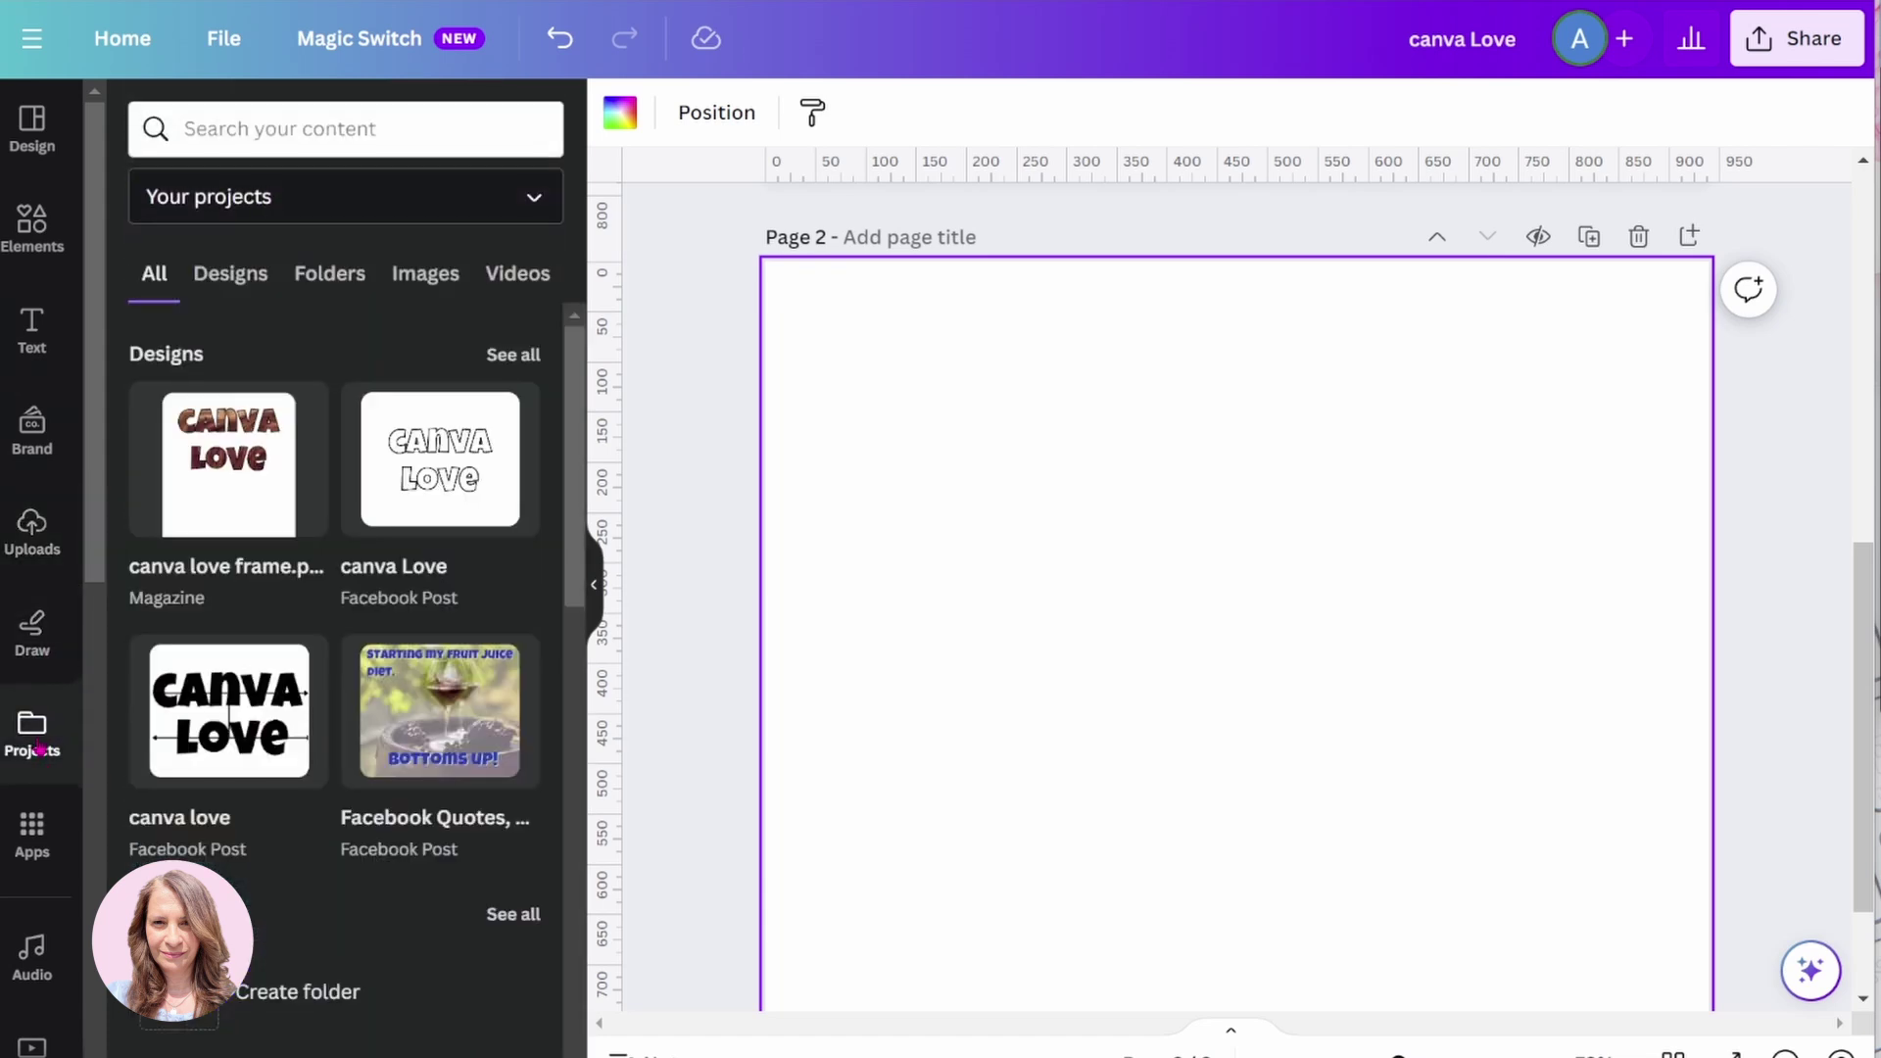
click(224, 483)
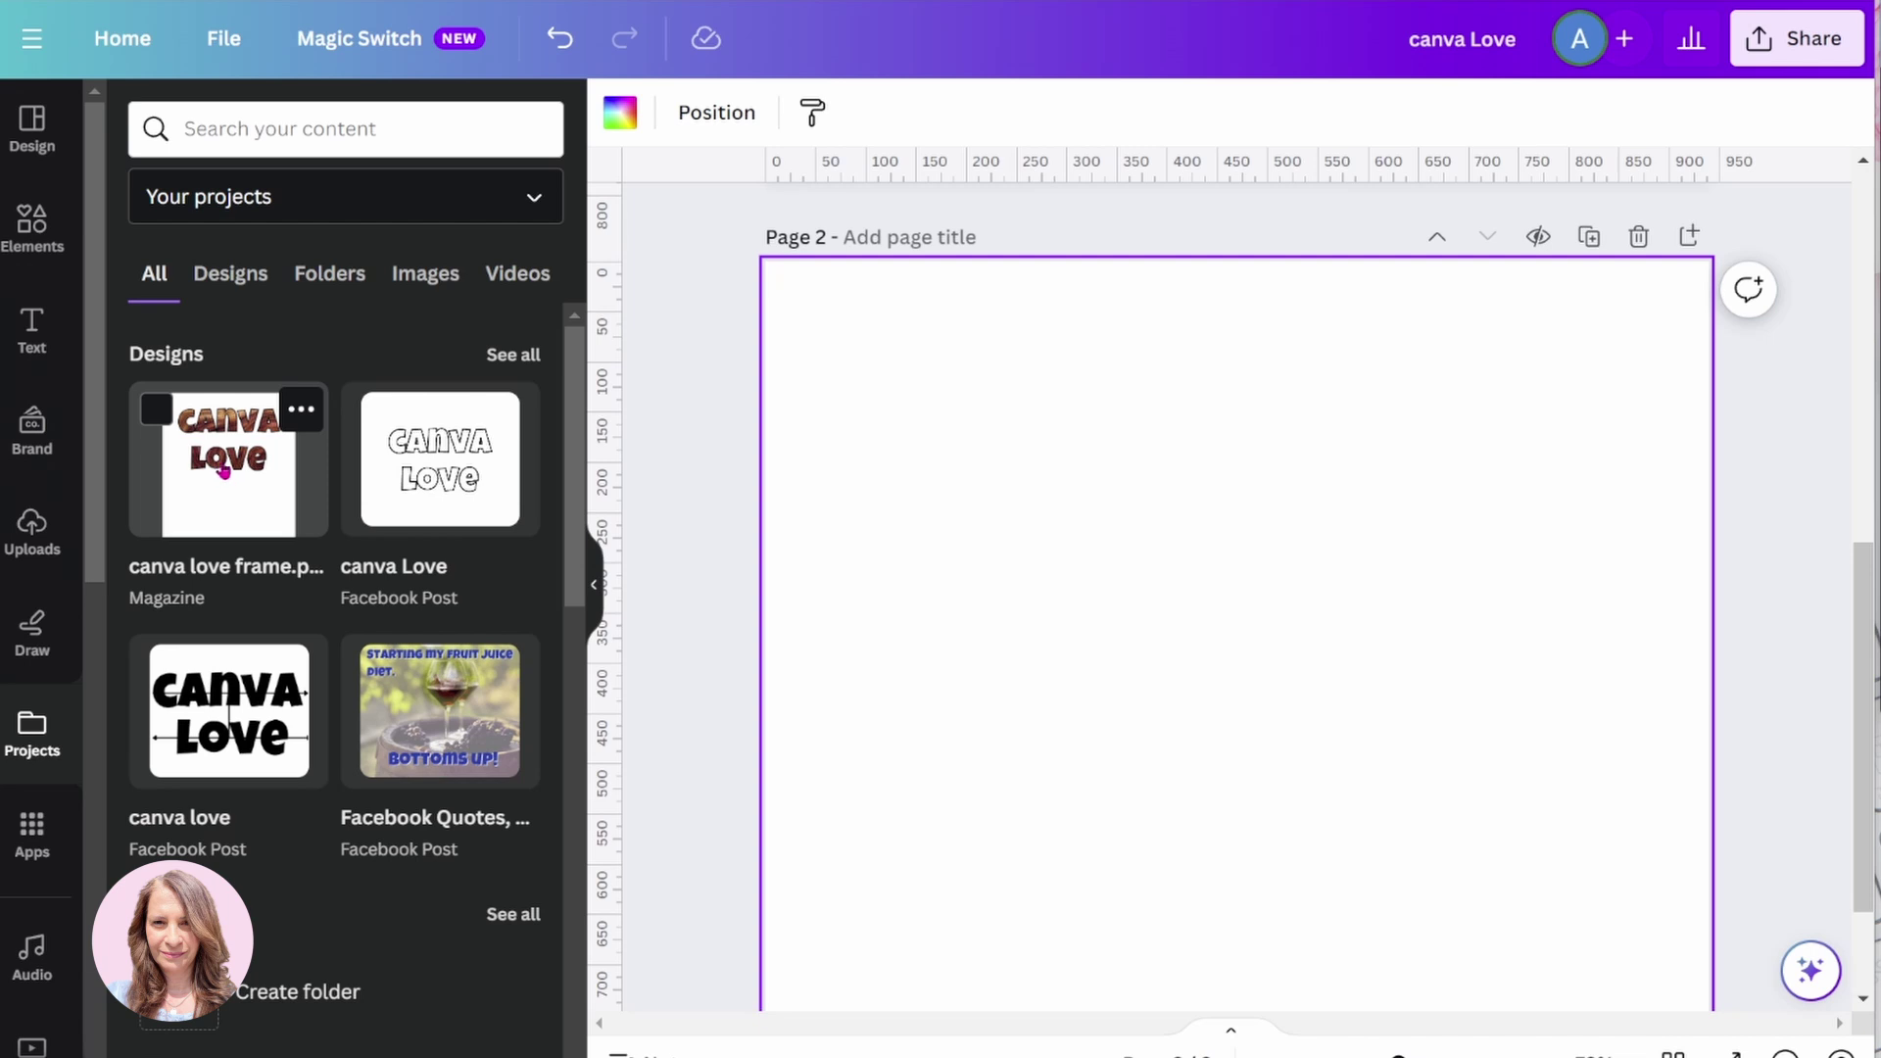
click(1237, 431)
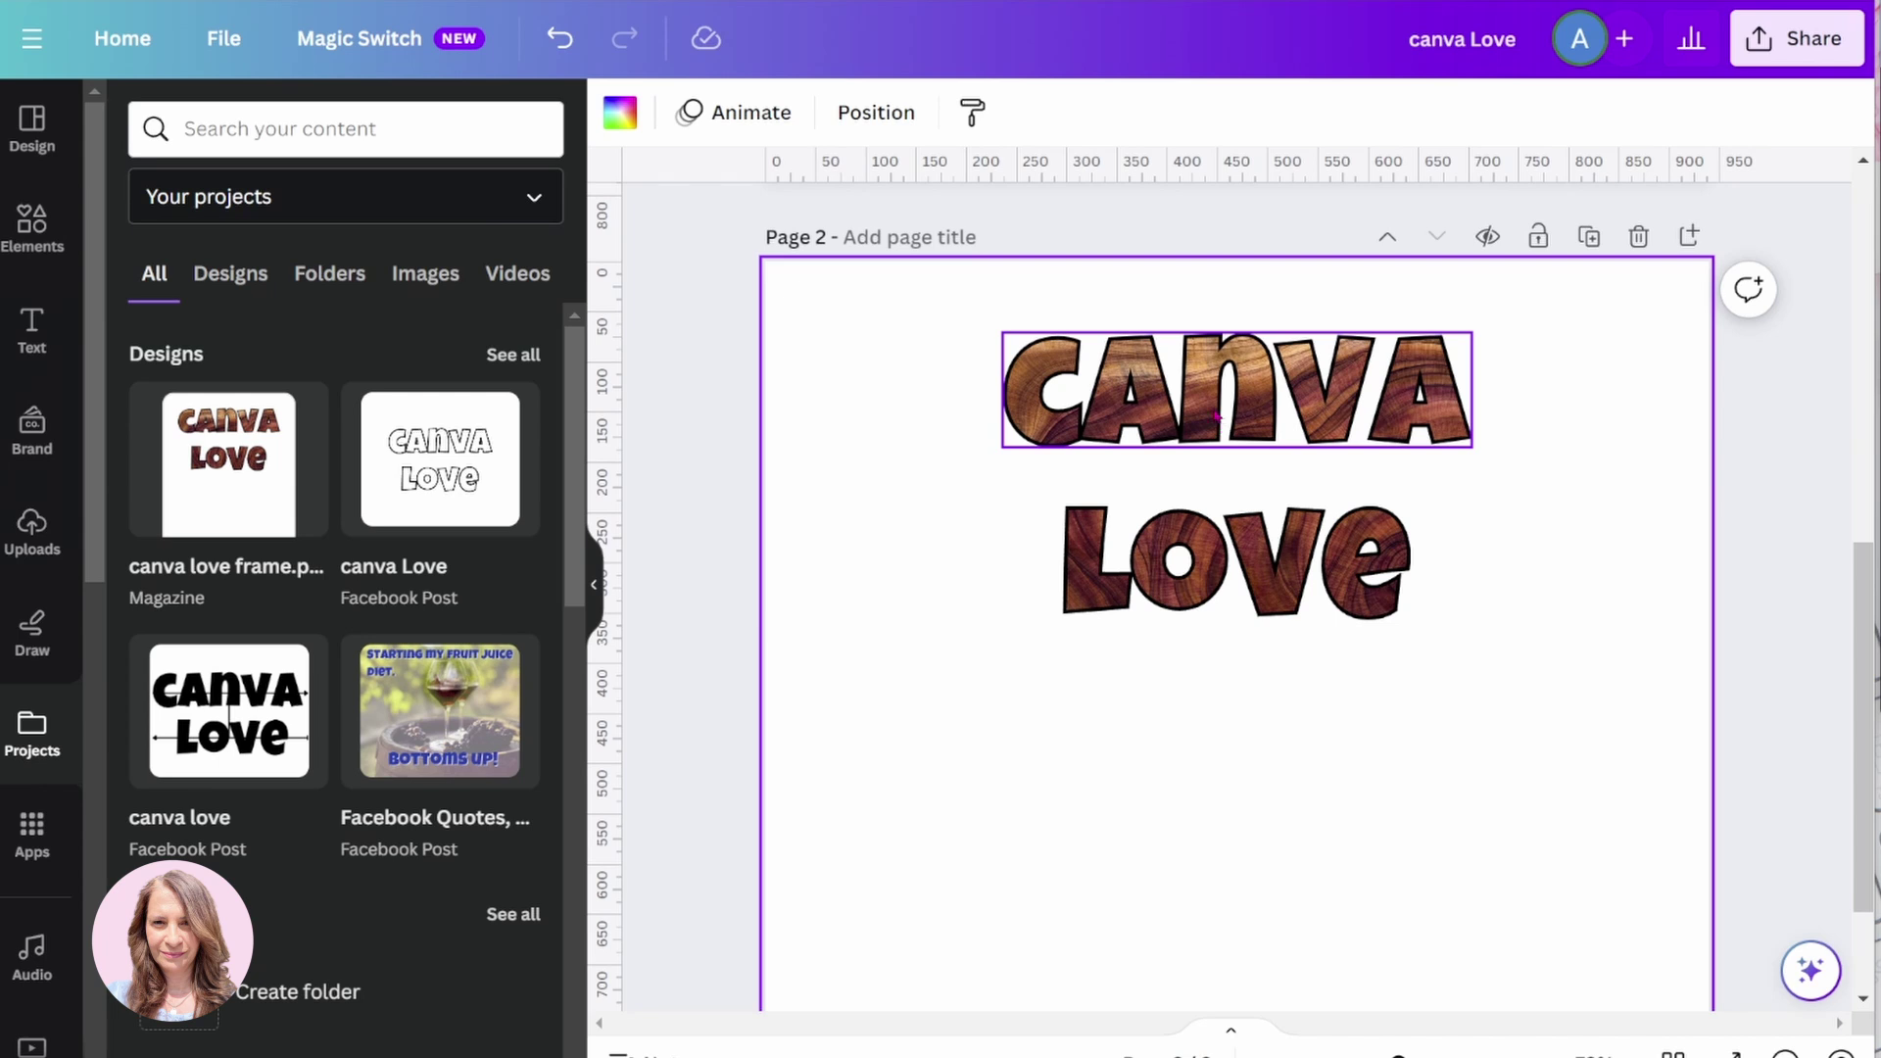
click(1217, 414)
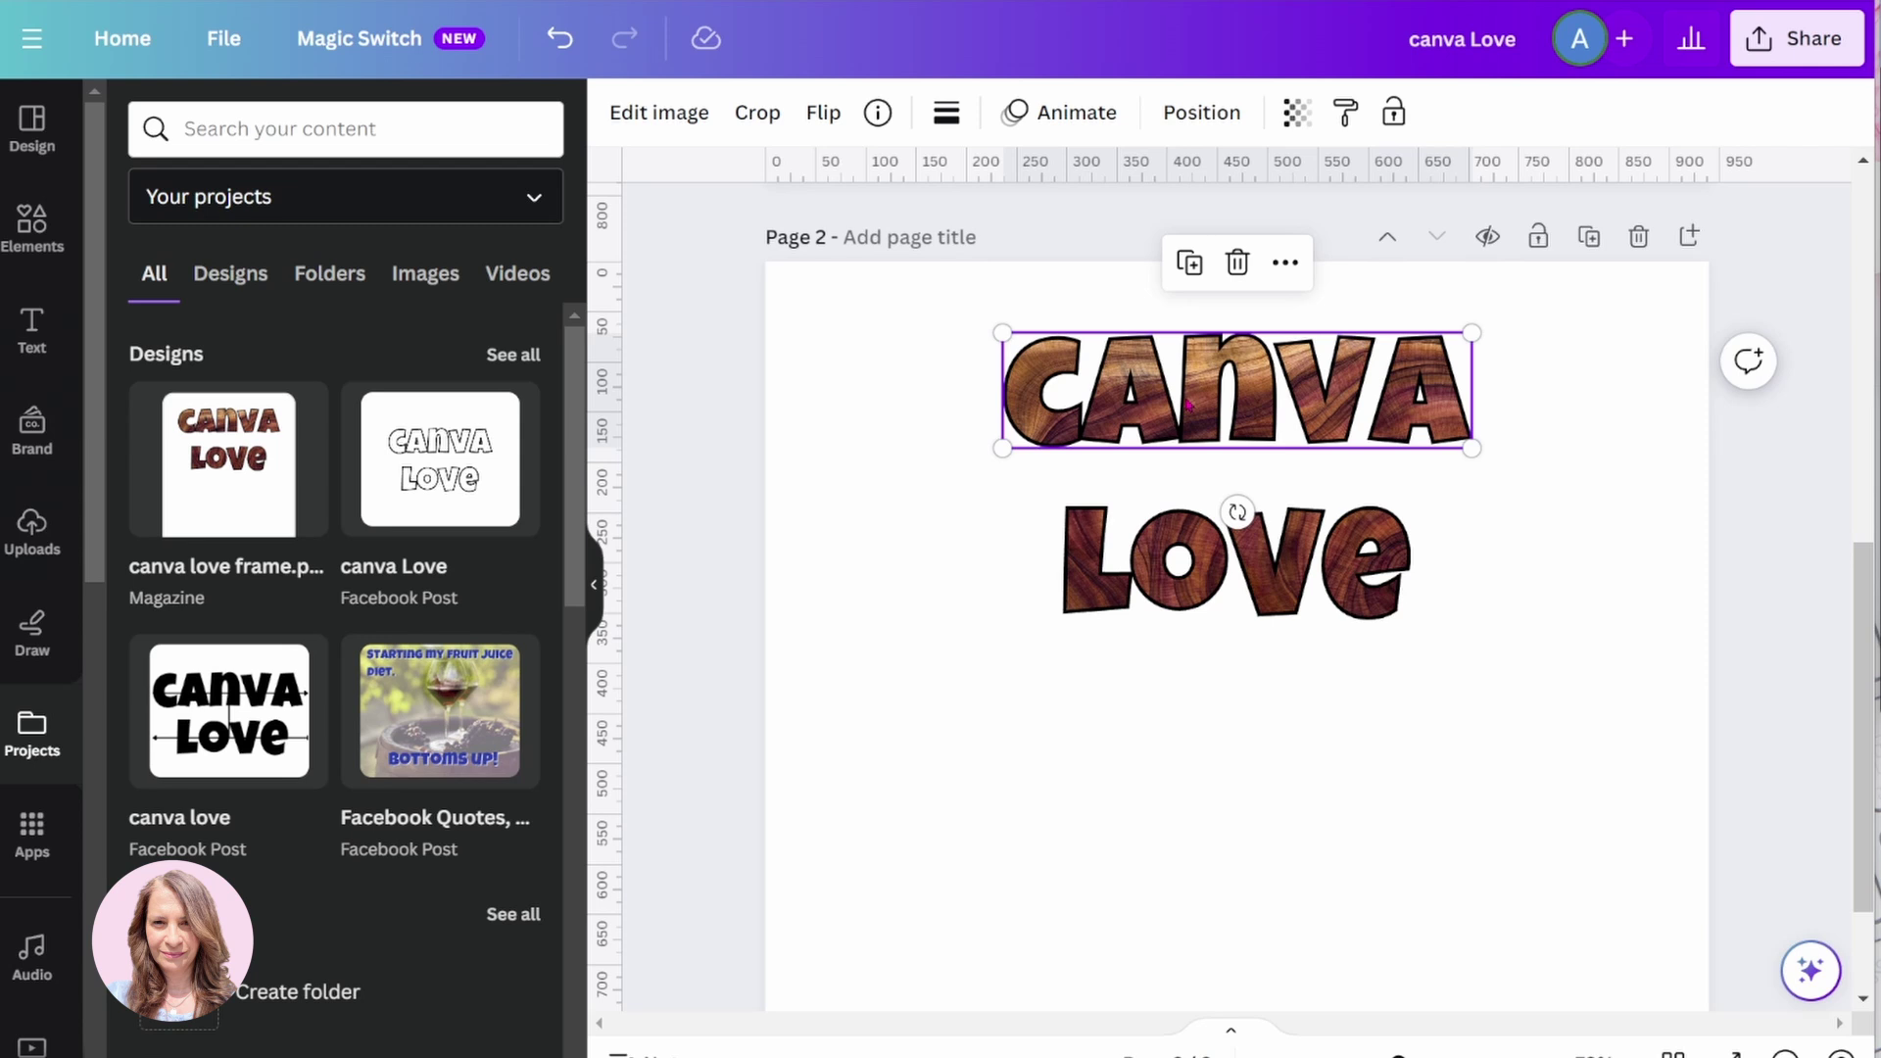
Step: Delete the wood-grain images from inside the CANVA and Love lettering frames
double_click(1188, 403)
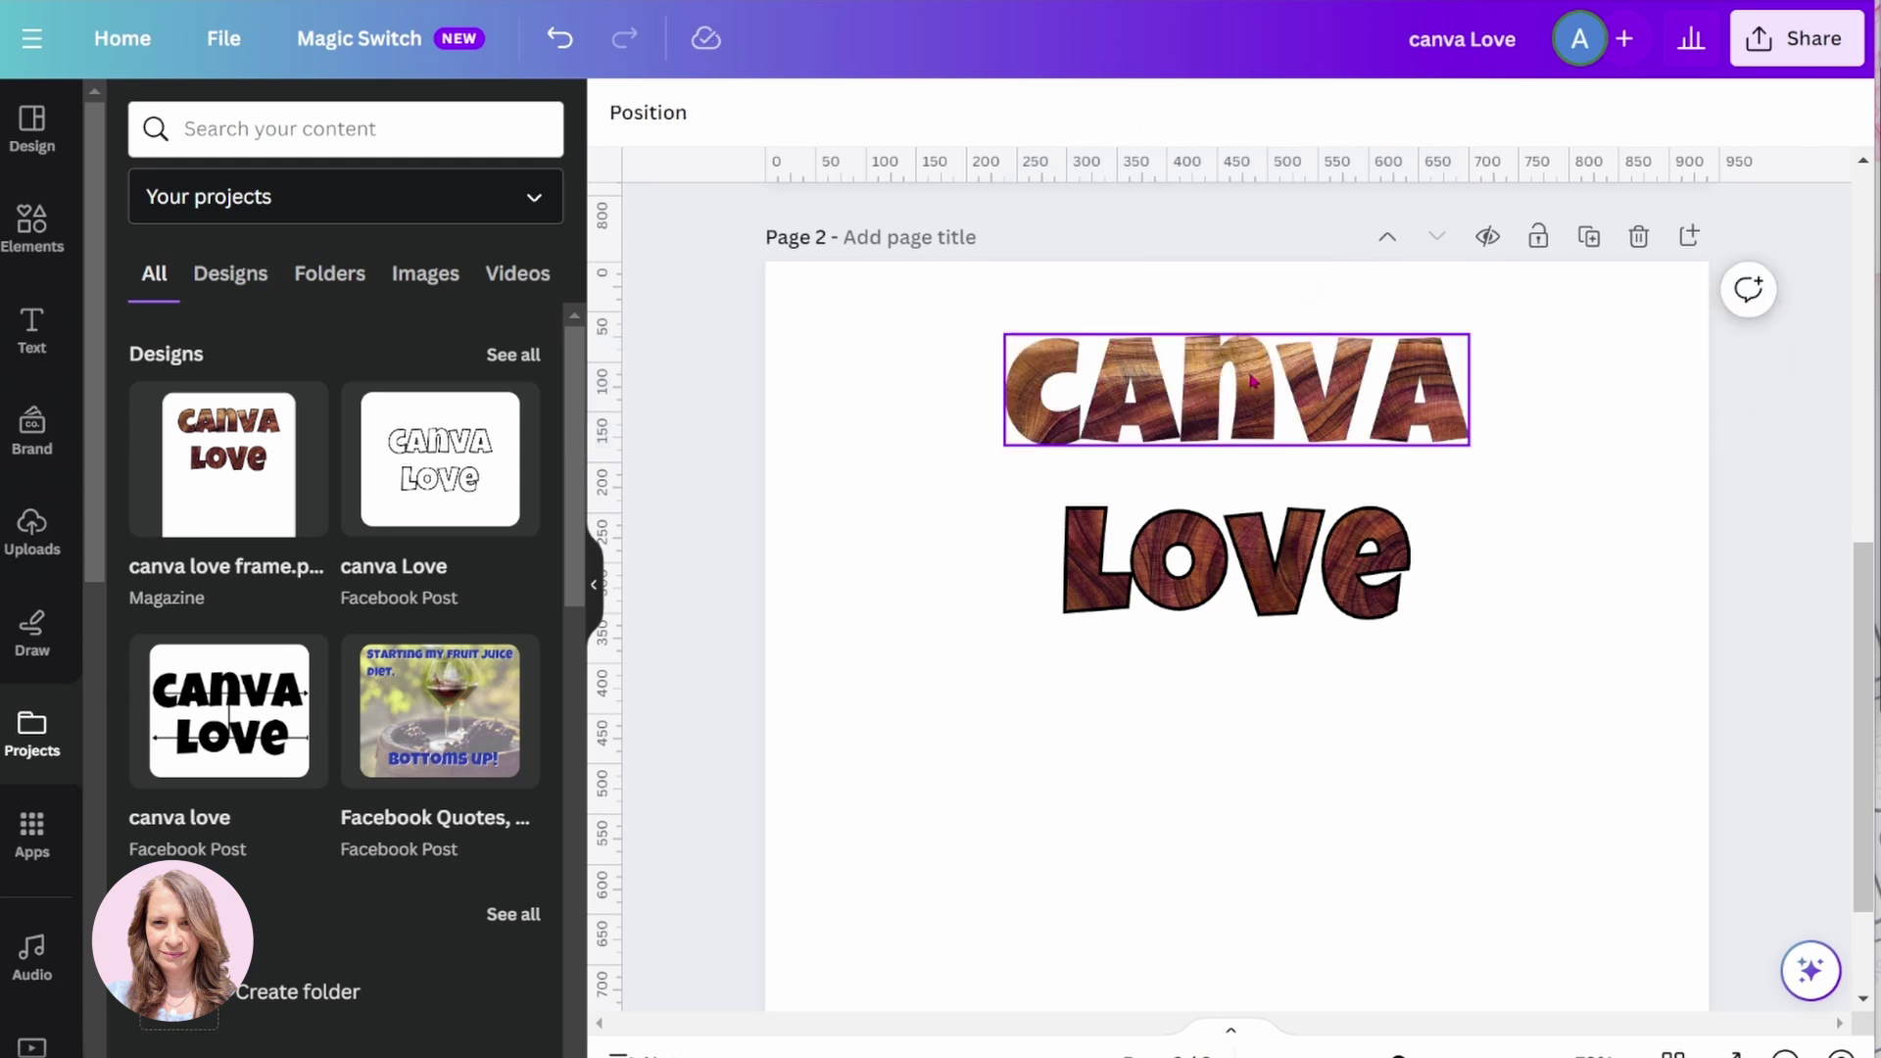
click(1253, 380)
key(Delete)
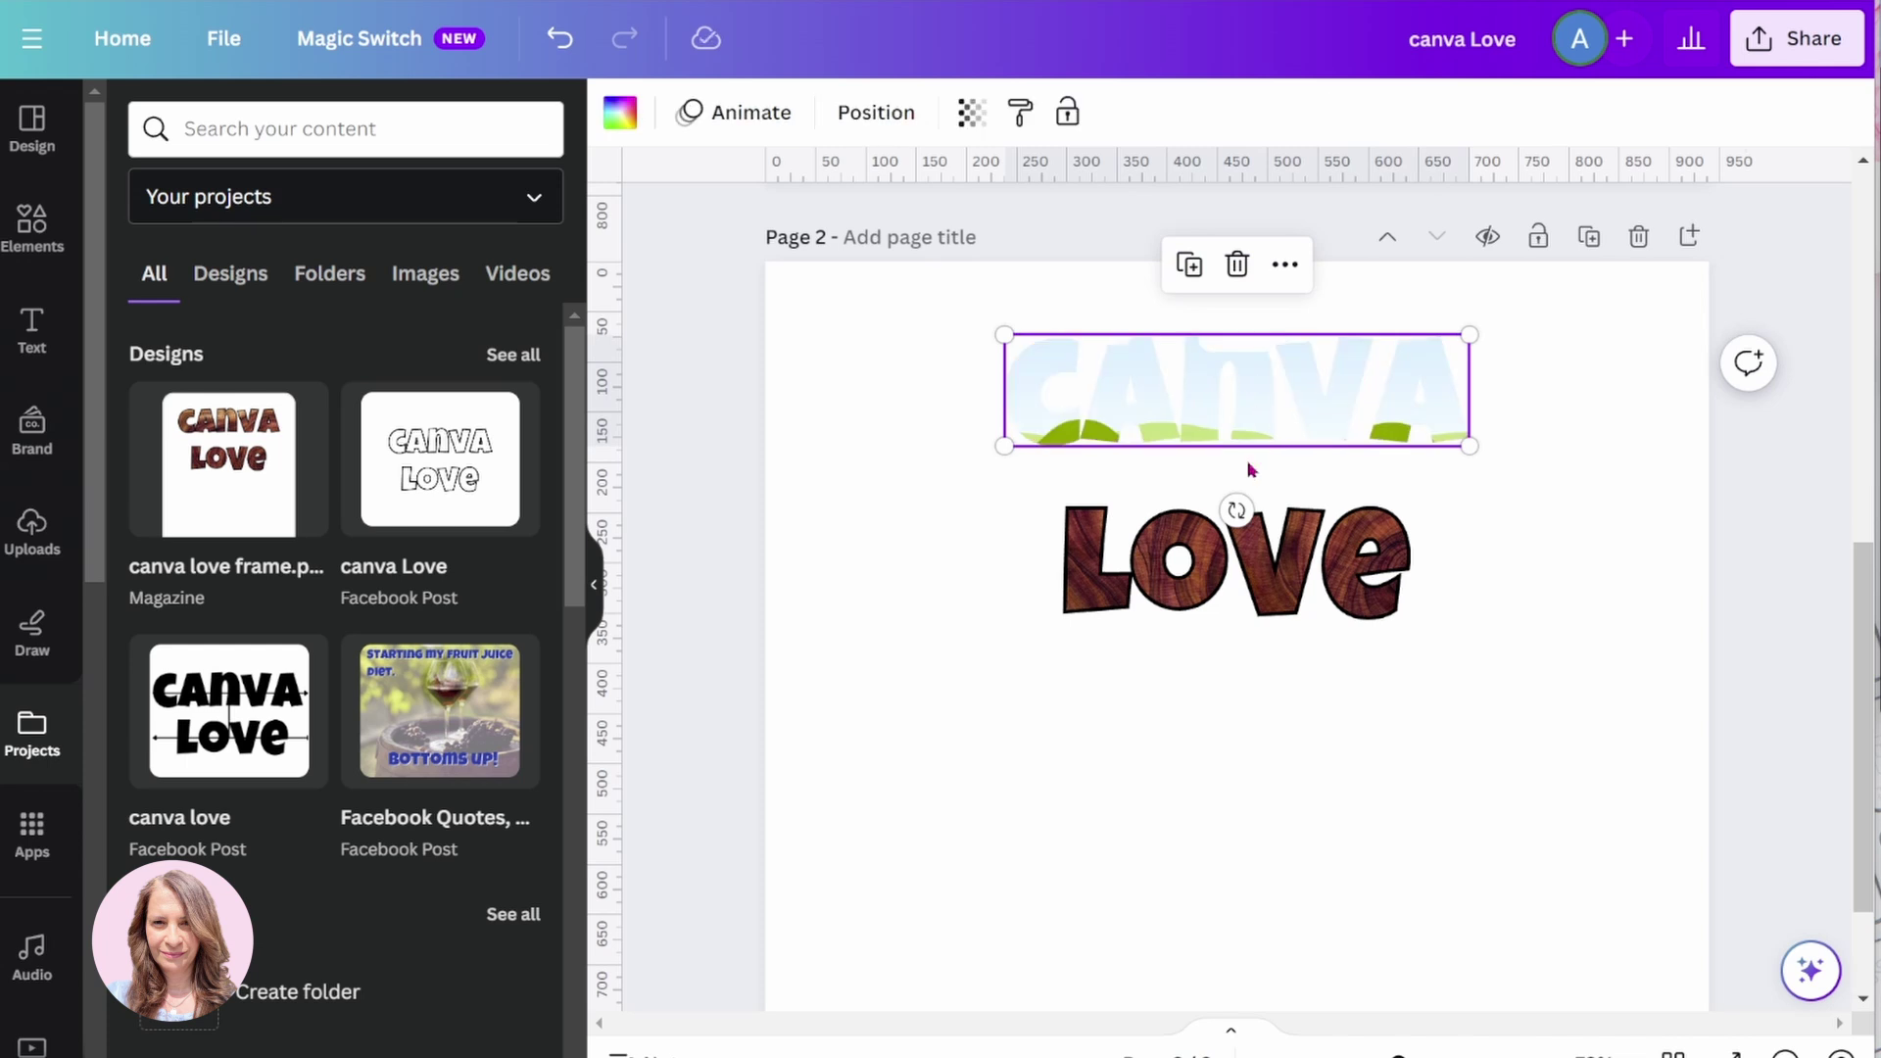
click(1247, 558)
double_click(1239, 566)
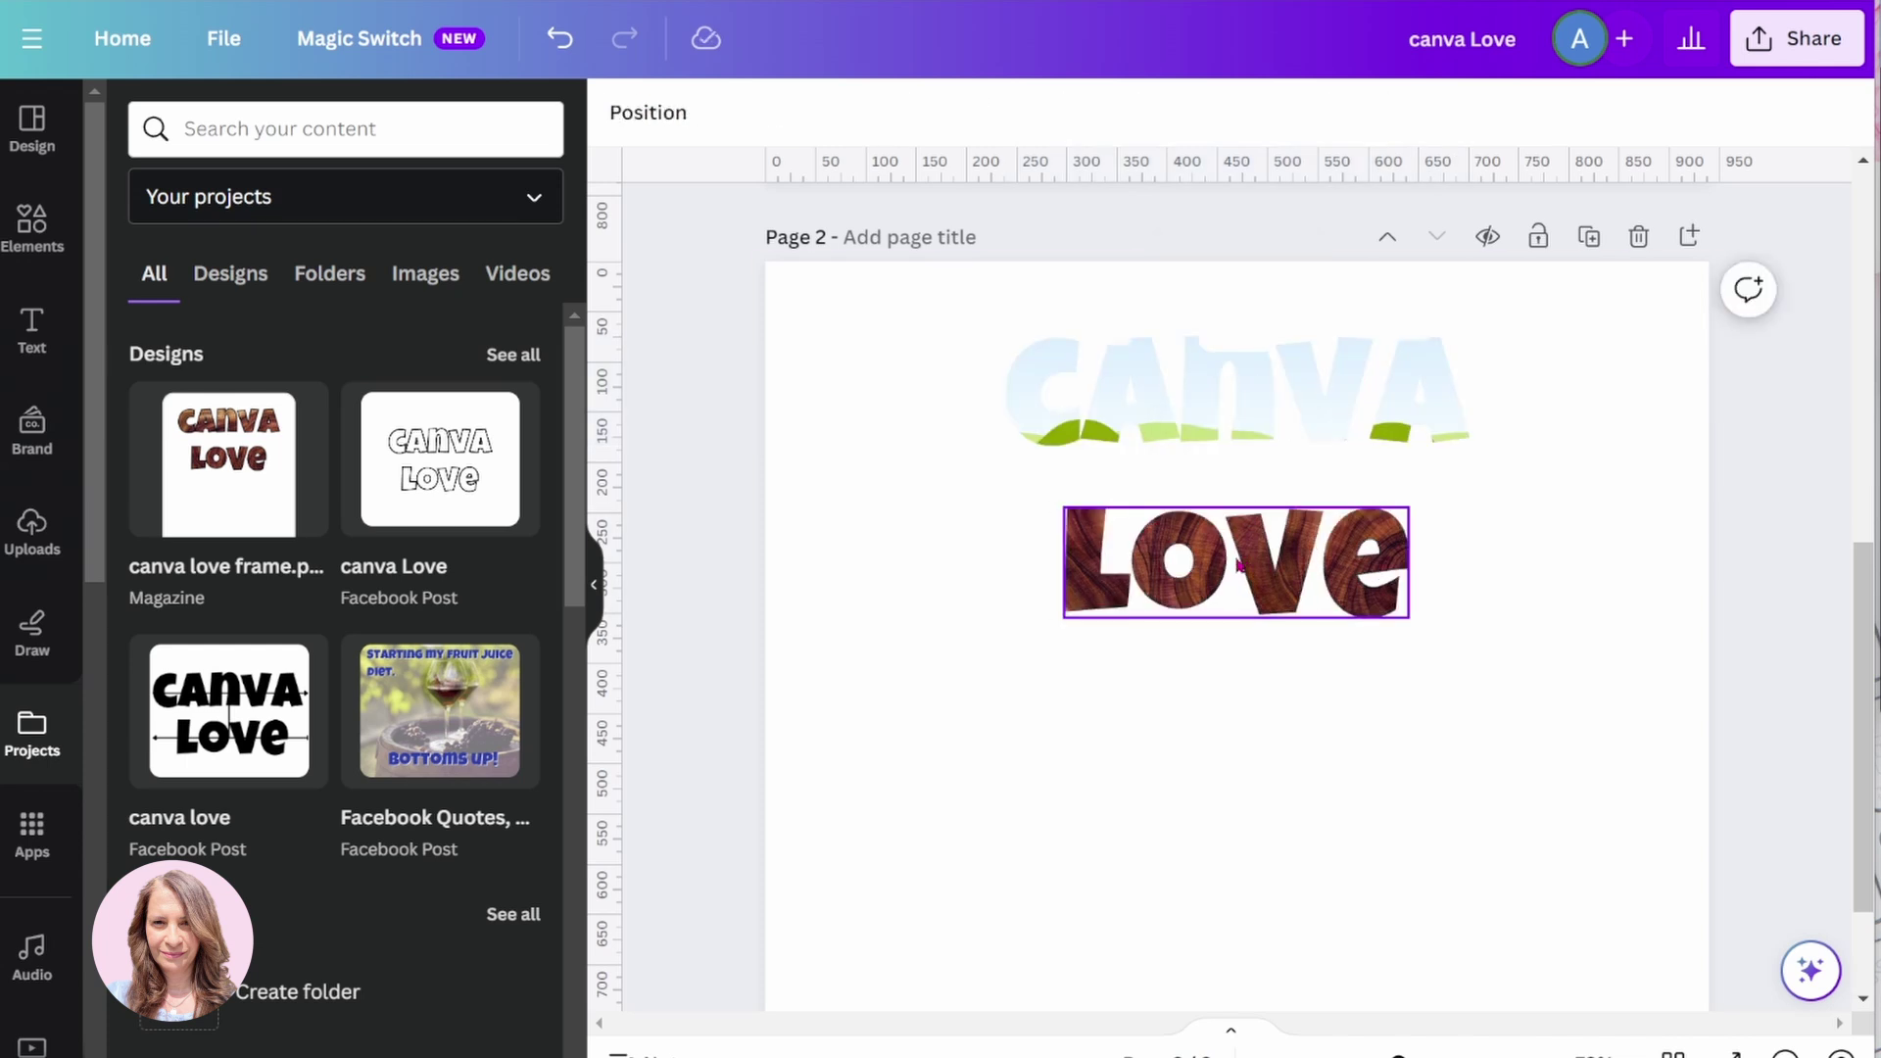
click(1239, 566)
key(Delete)
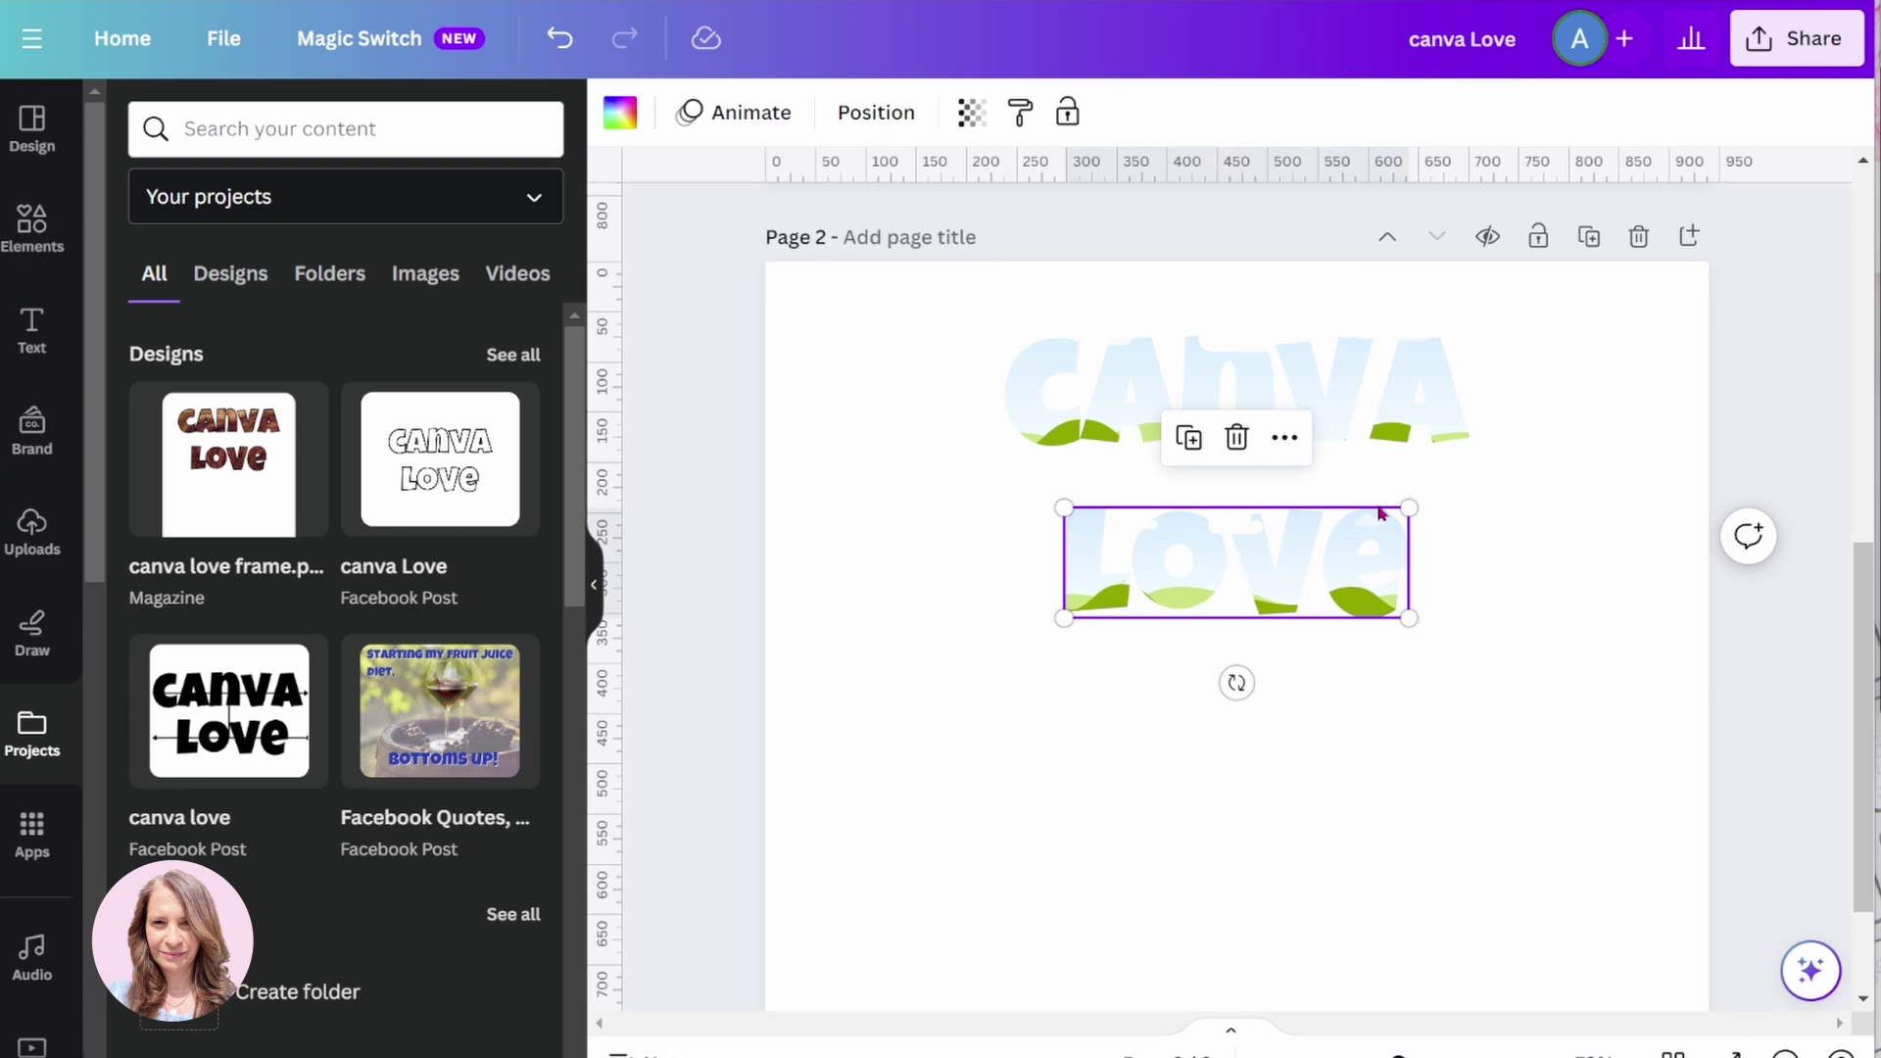
Step: Select both lettering frames together and stretch them to span most of the page width
drag(957, 319, 1543, 711)
drag(1469, 620, 1645, 722)
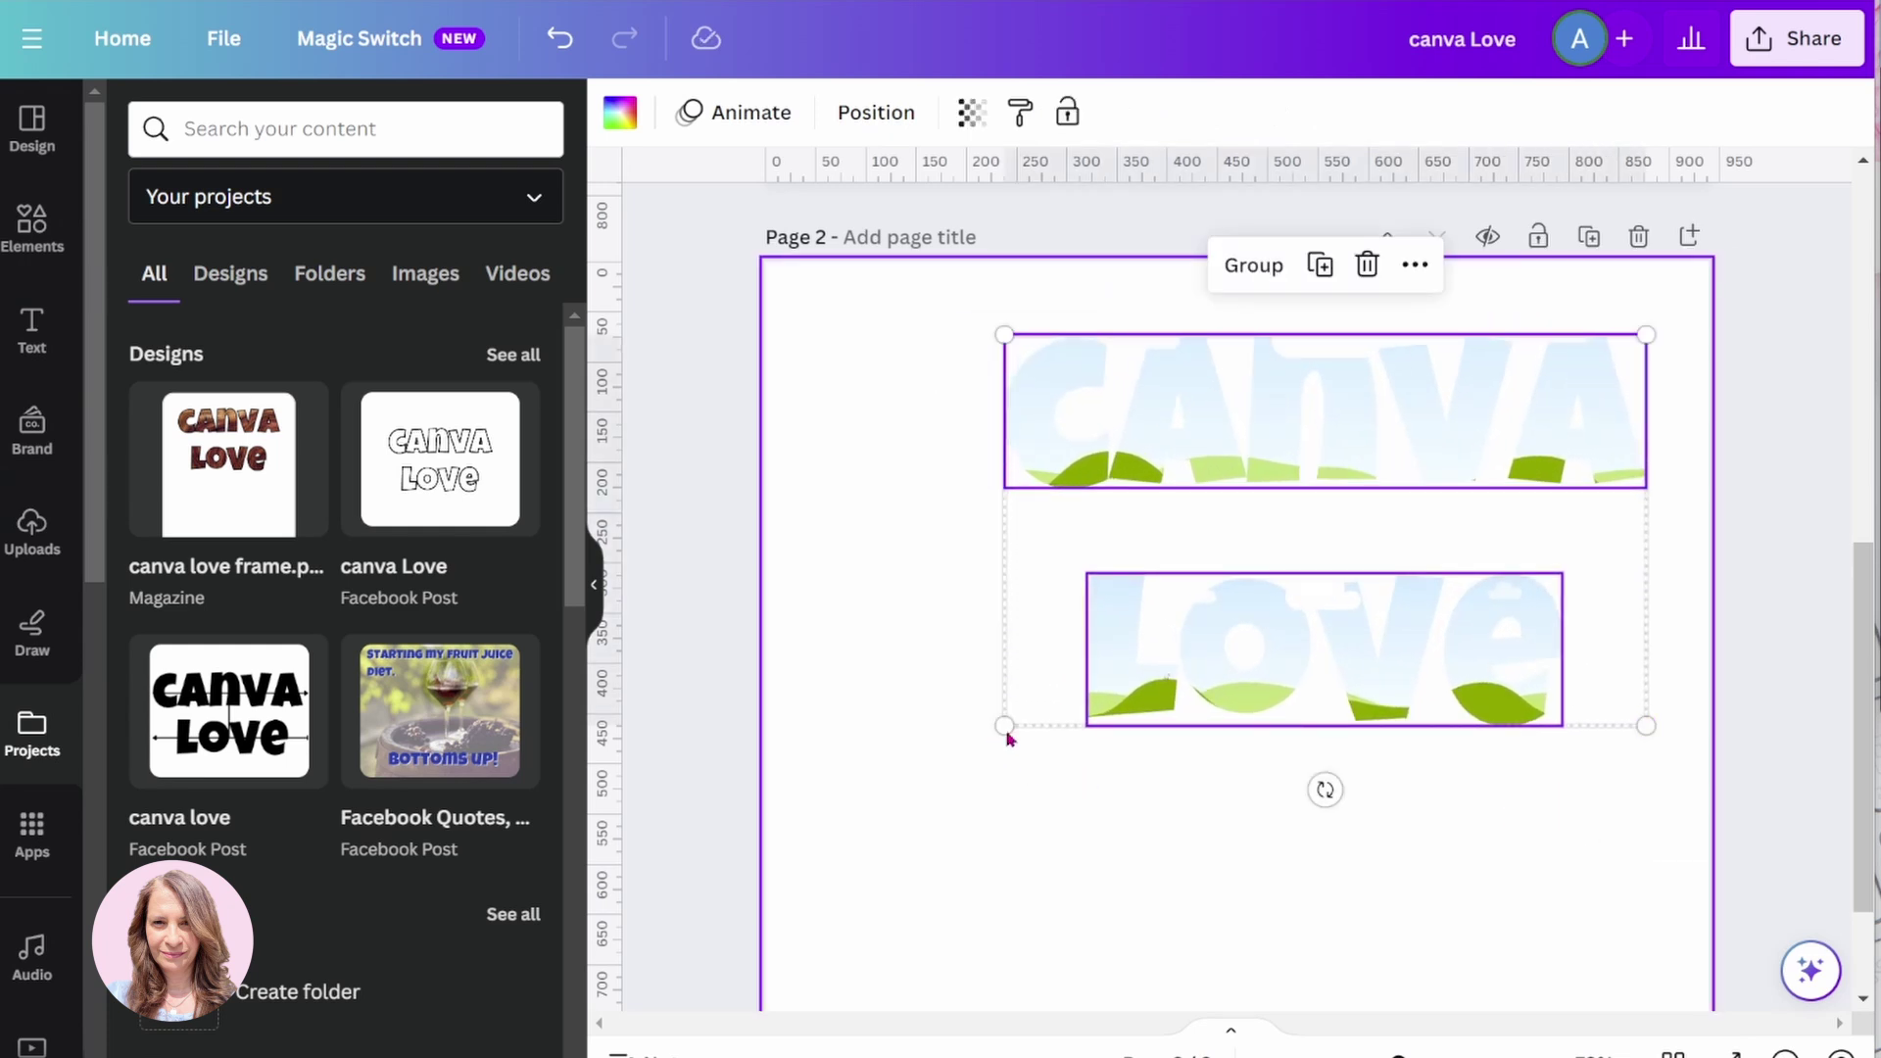
drag(1004, 727, 844, 823)
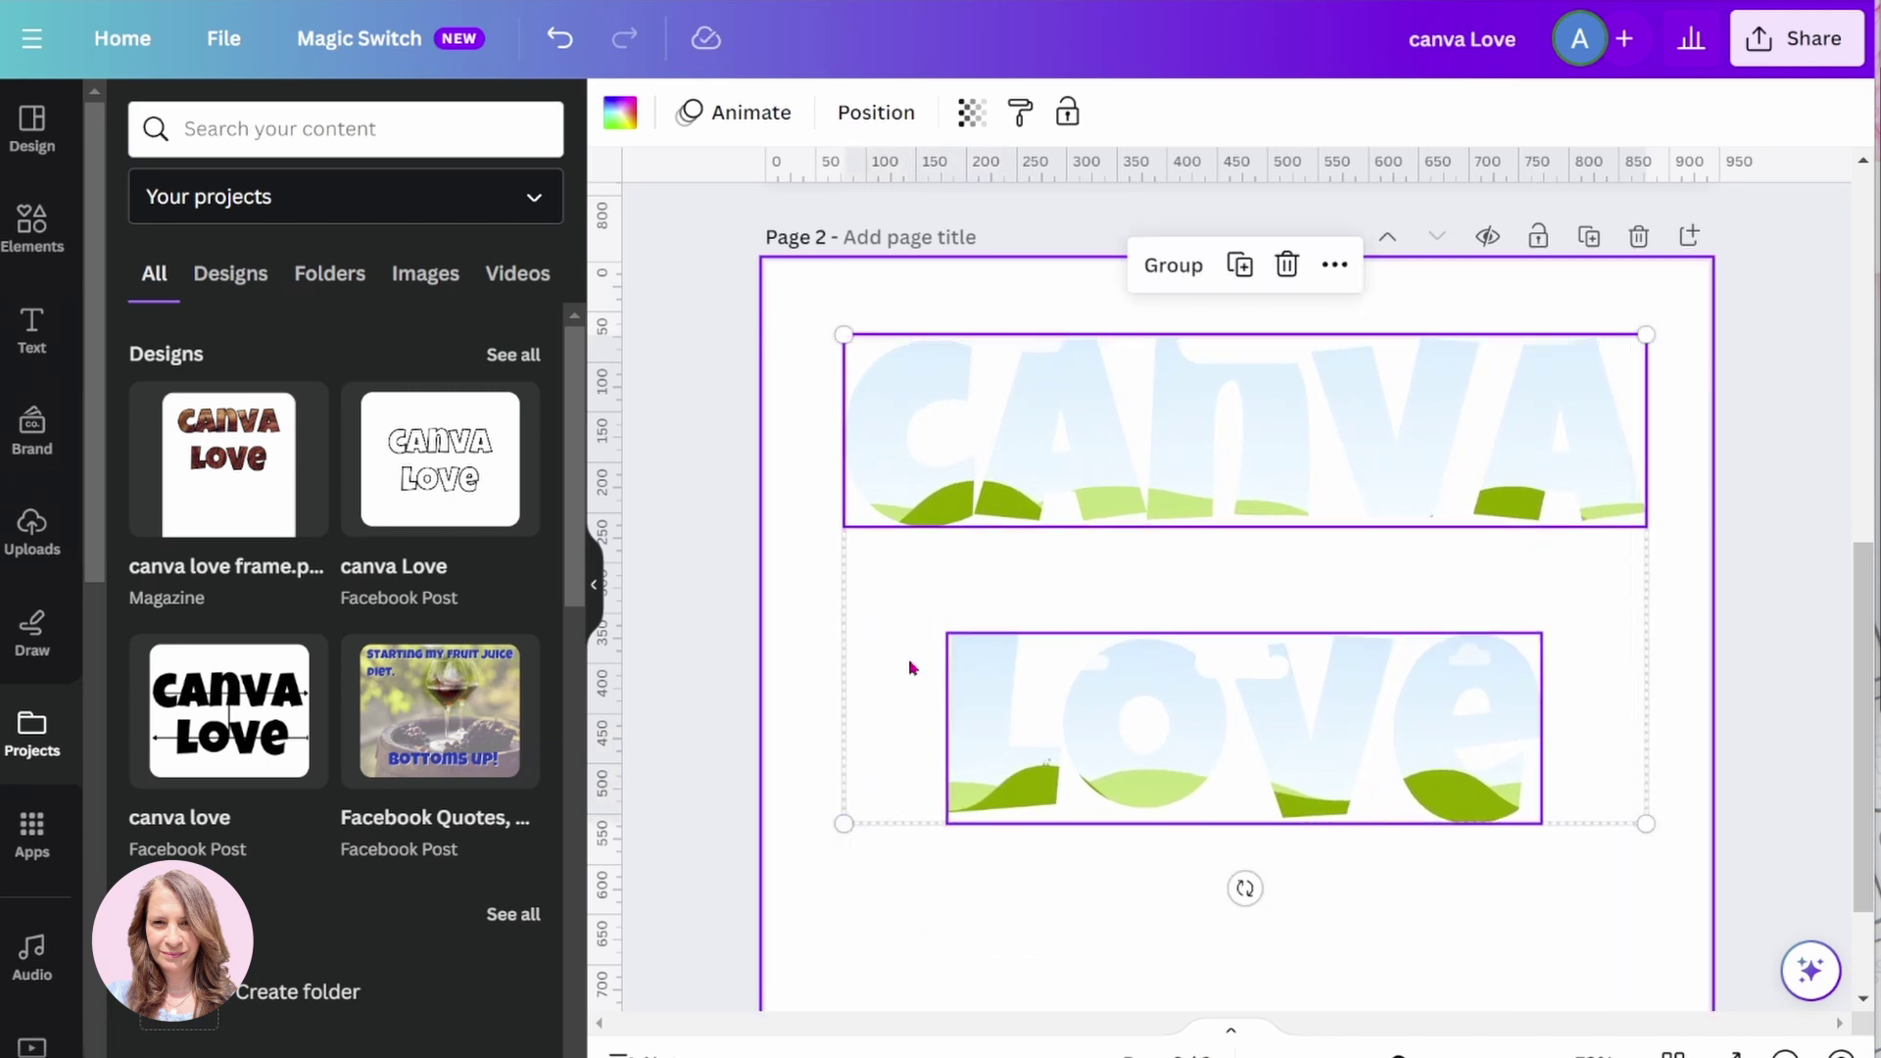
click(823, 581)
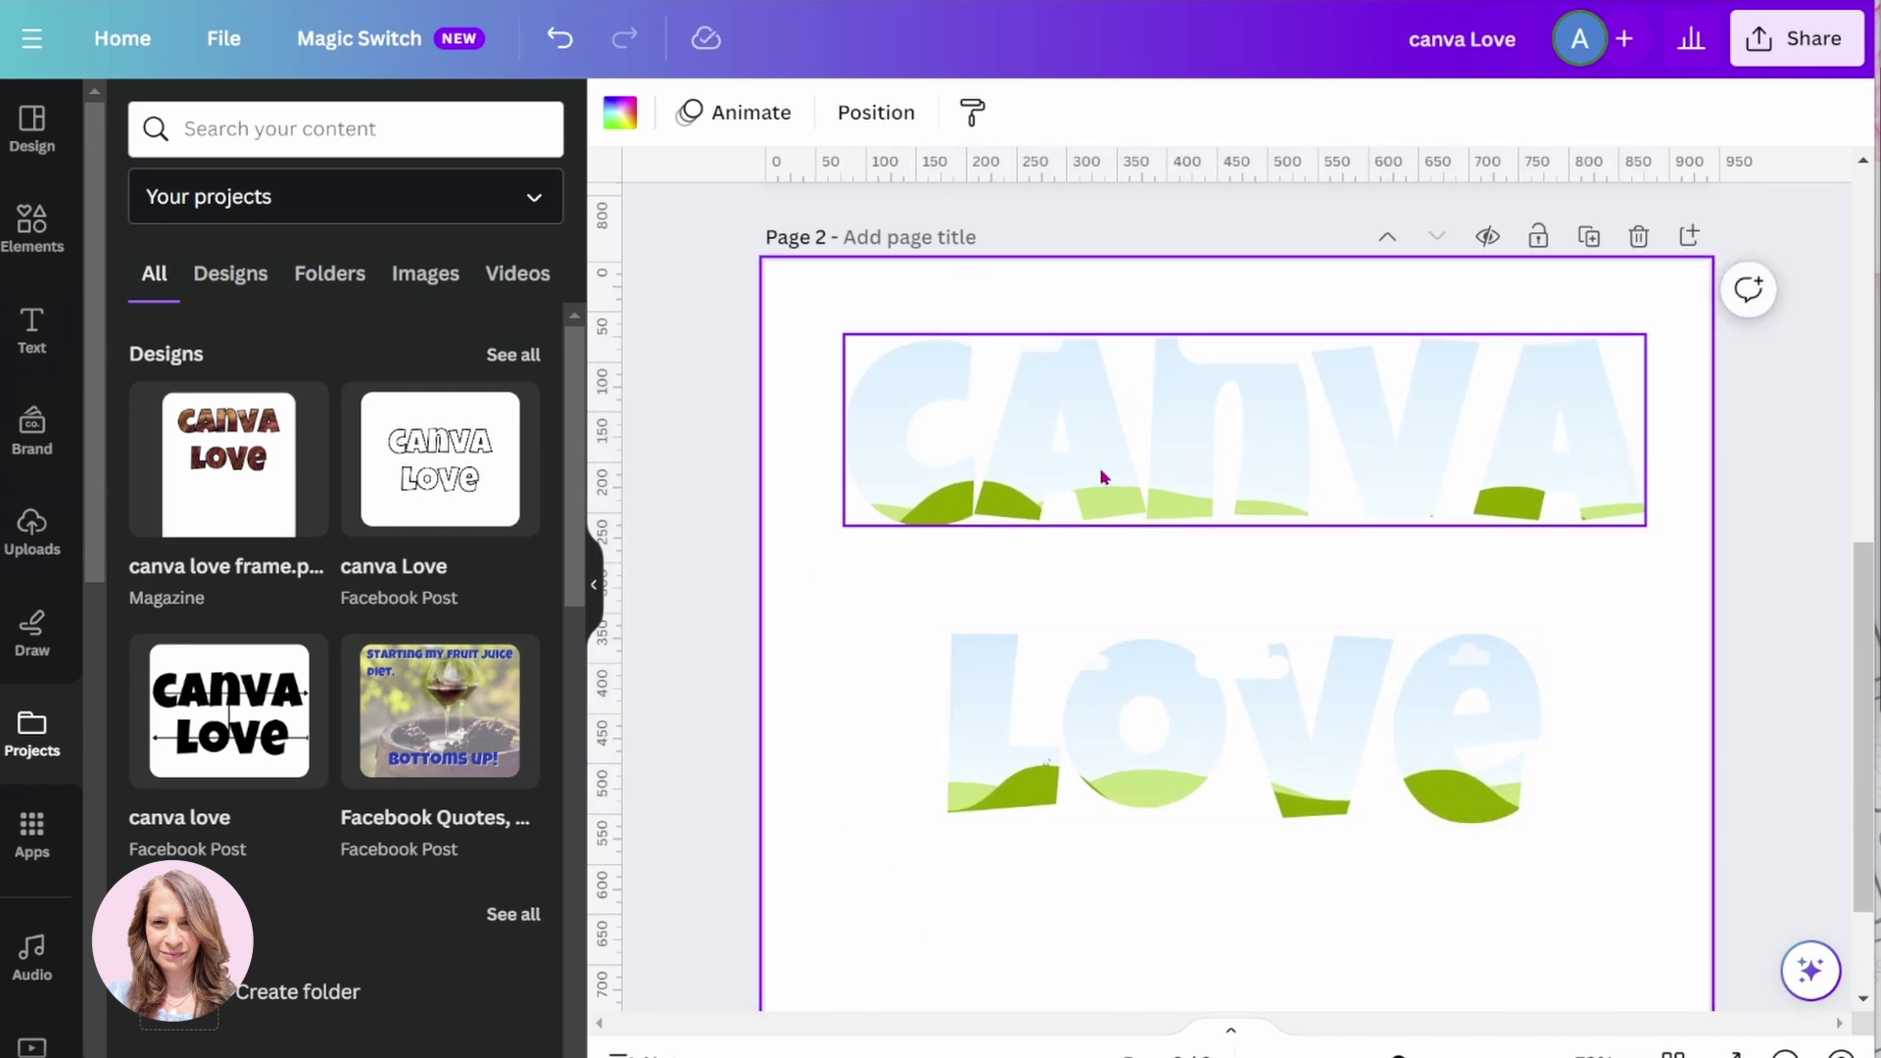
click(970, 427)
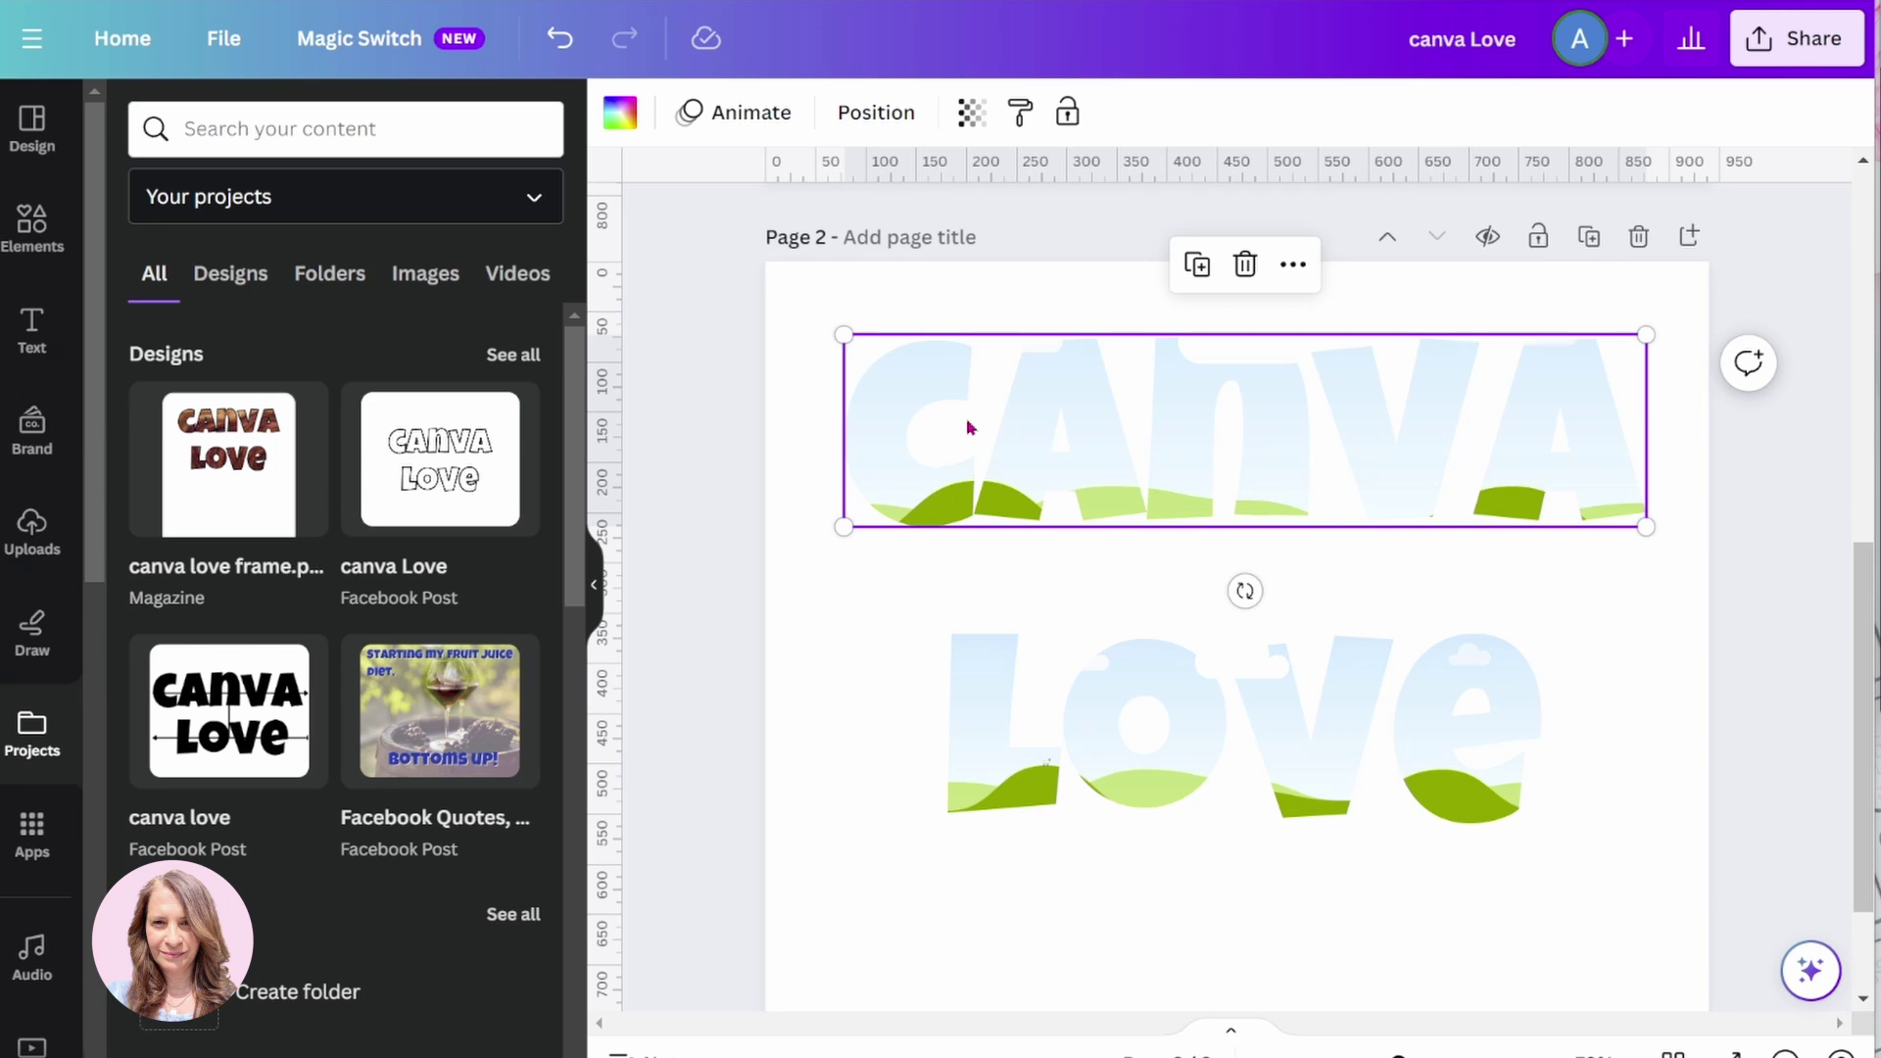
Step: Search Elements for 'gold' and fill the CANVA letters with a gold foil photo
click(37, 247)
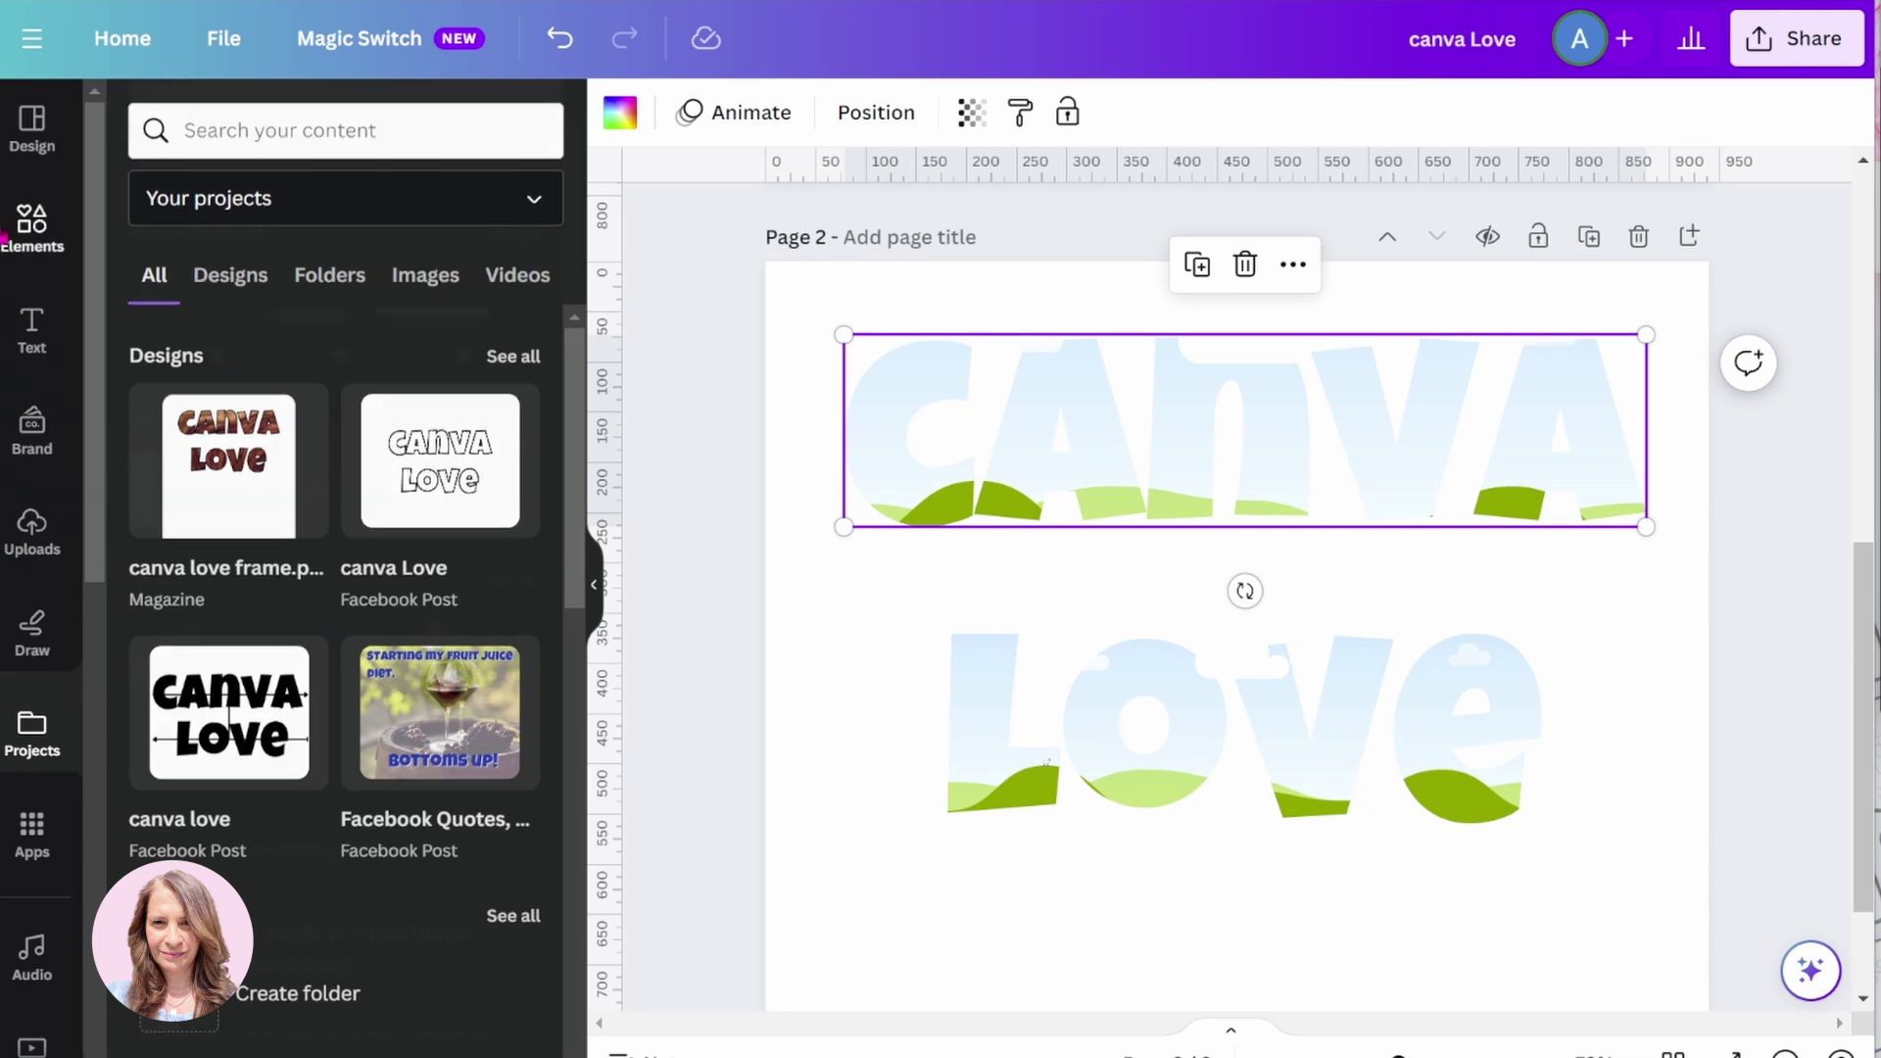
click(211, 125)
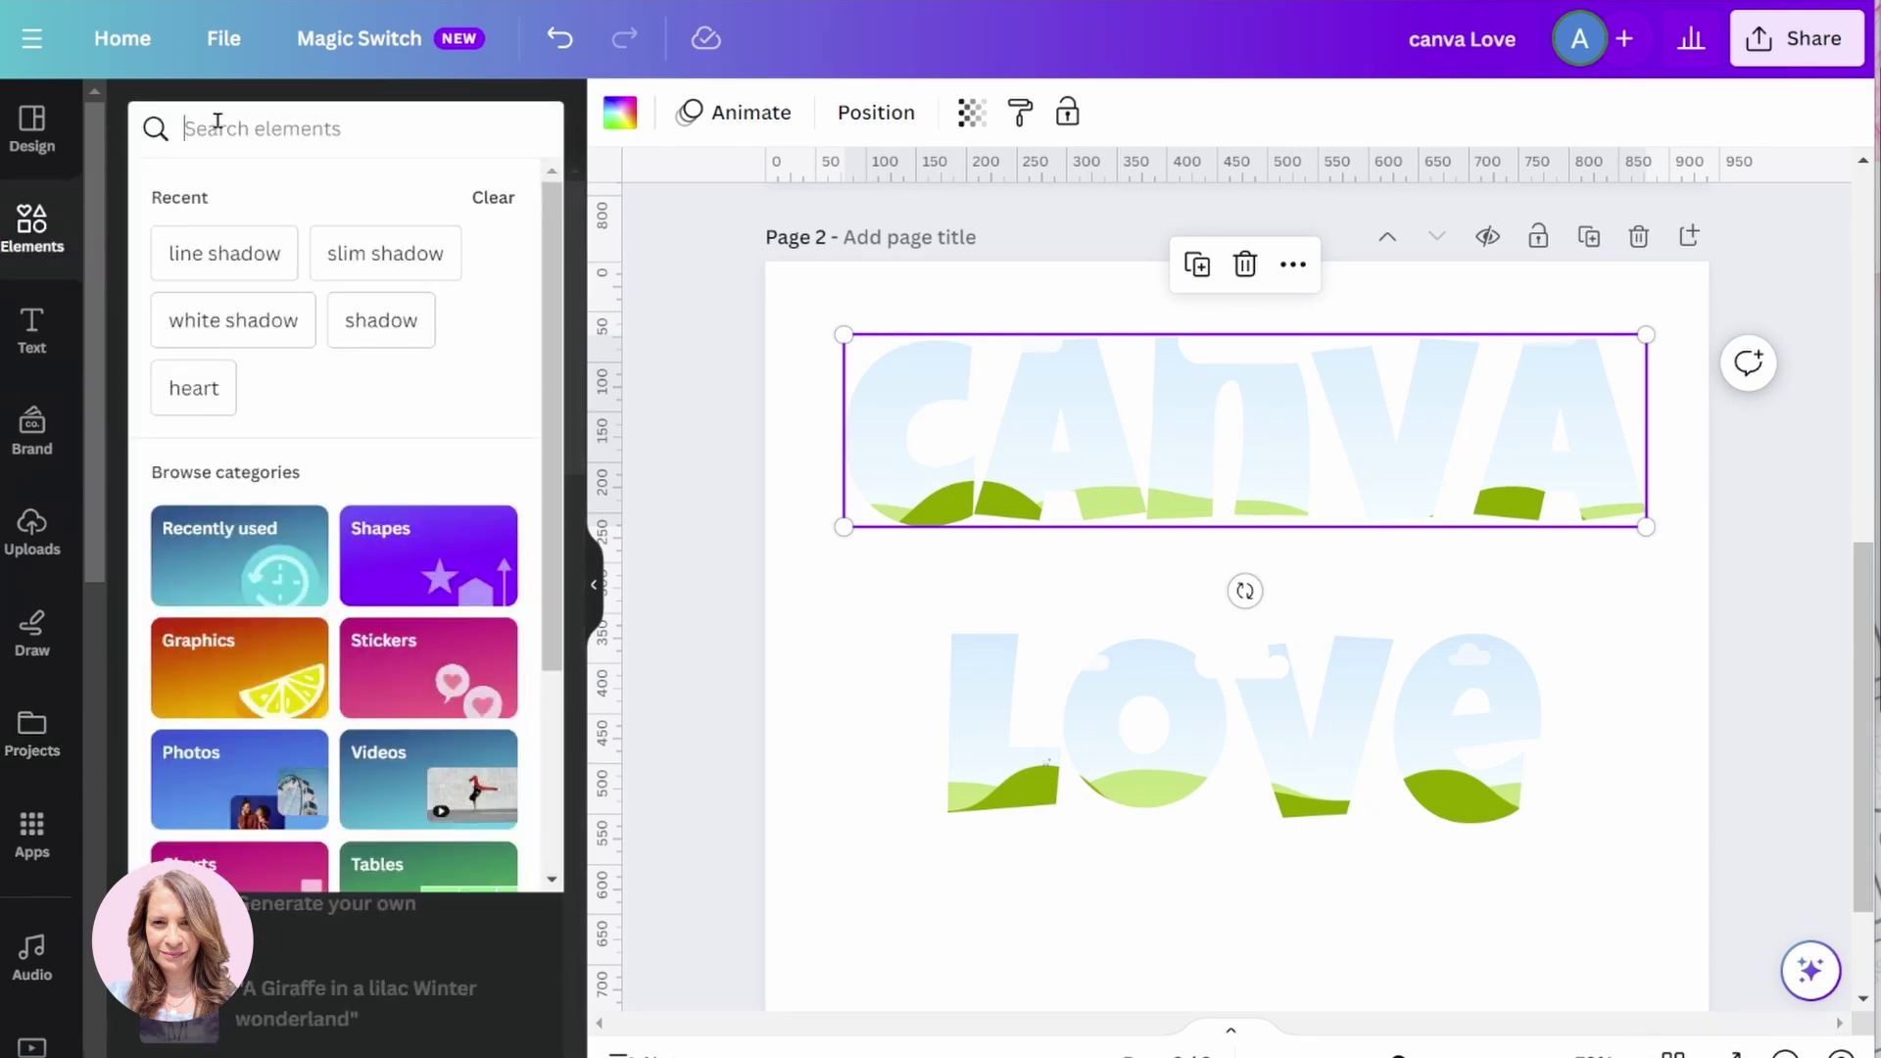
text(gold)
key(Return)
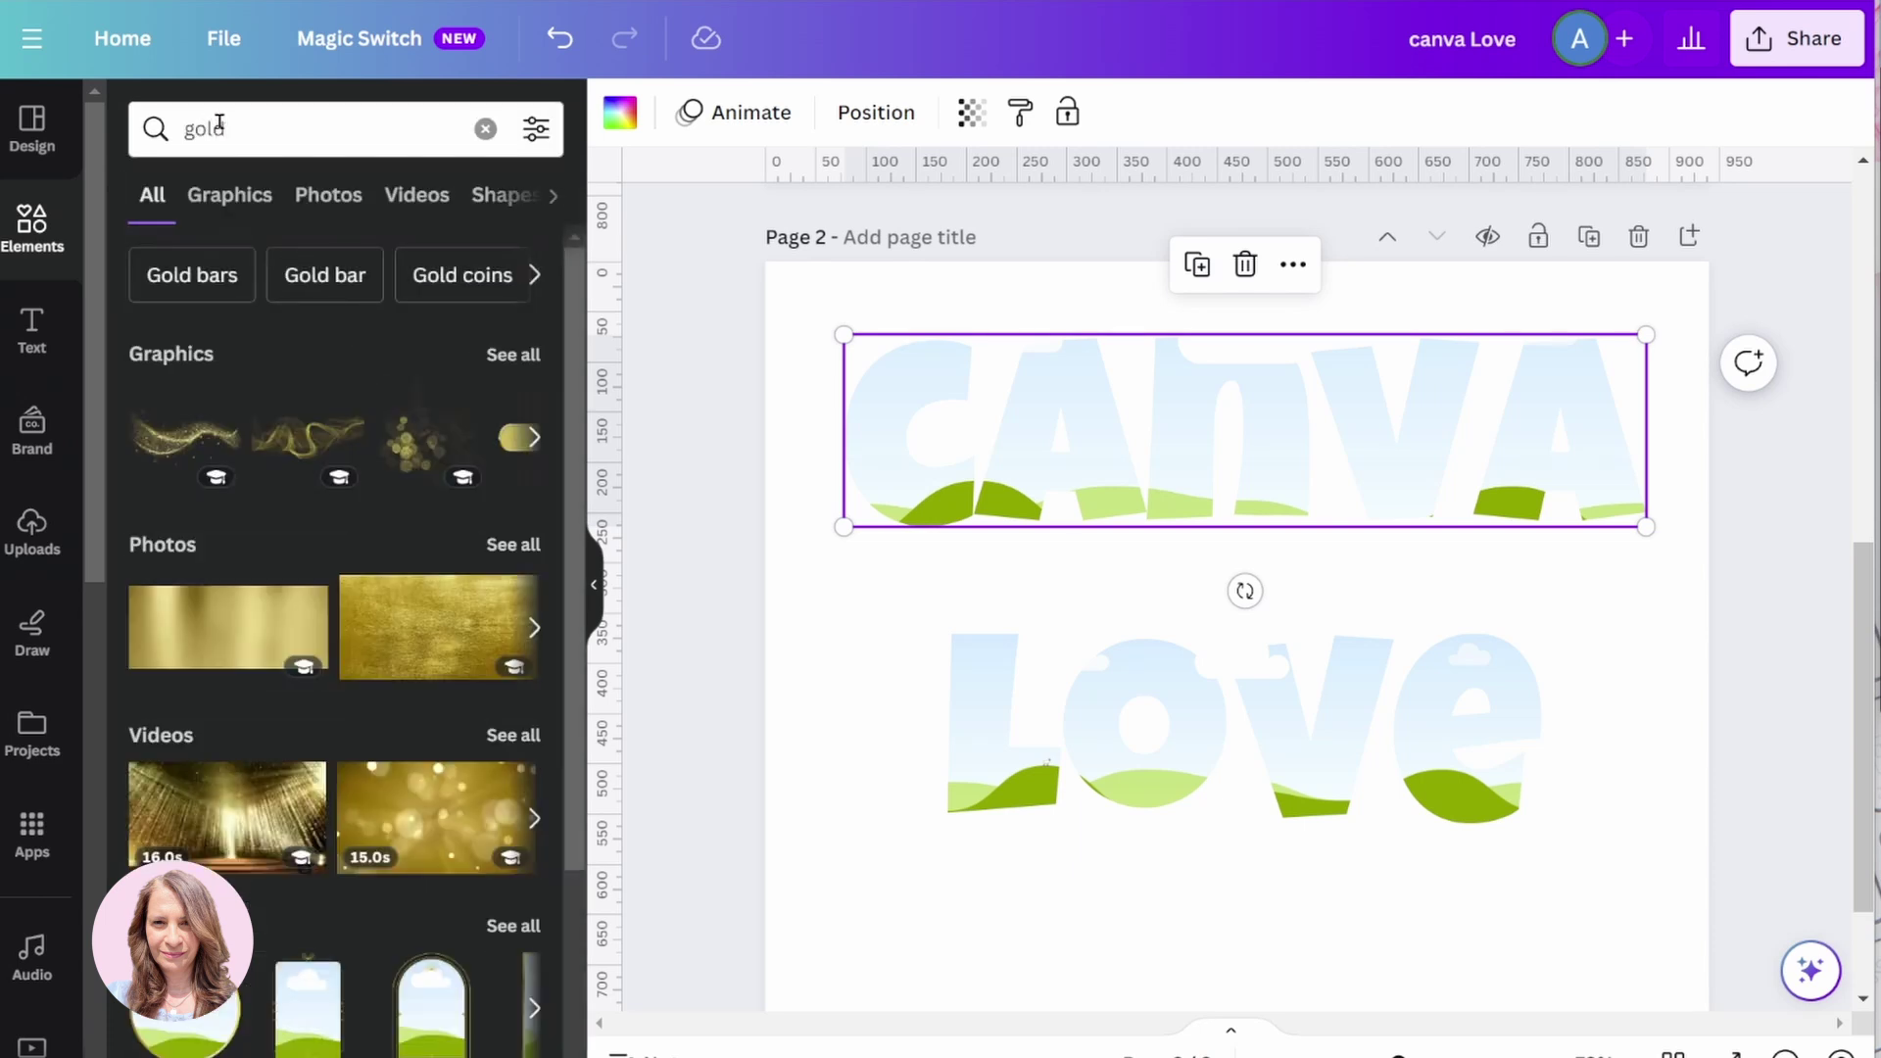
click(380, 615)
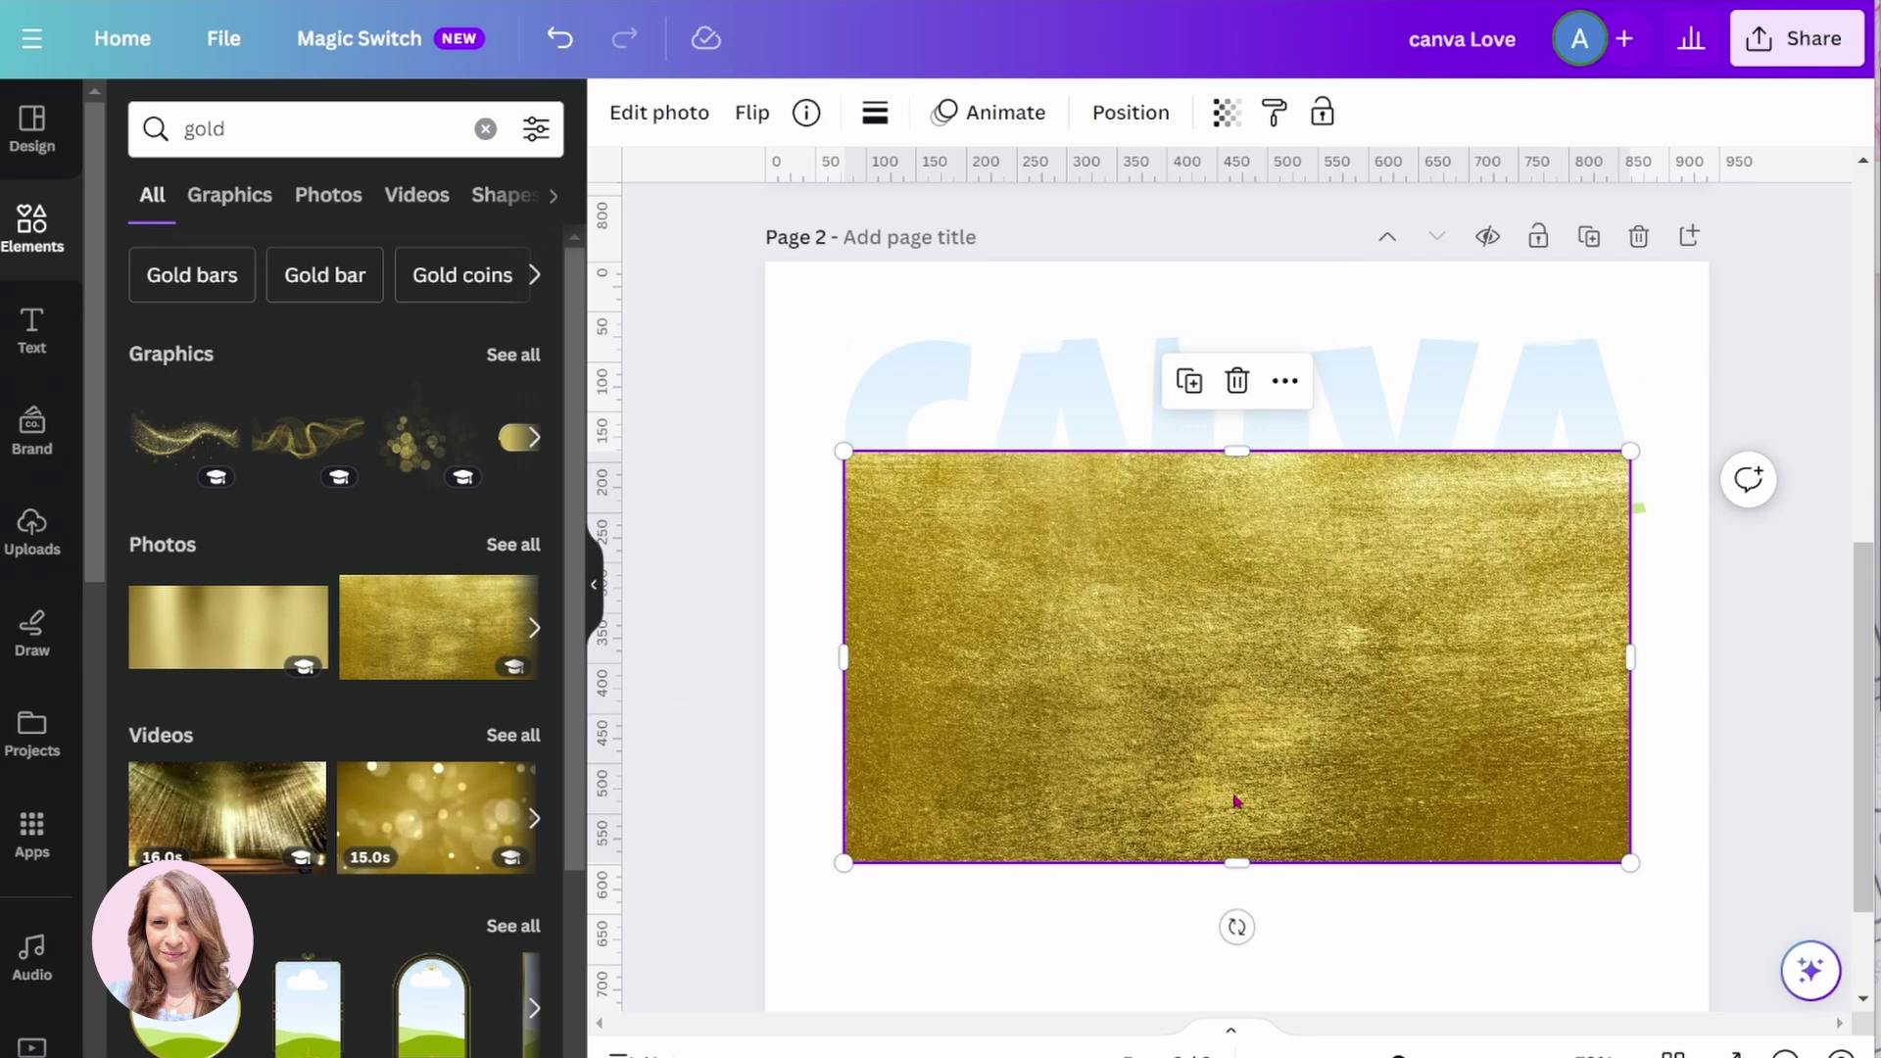
drag(1239, 799, 1240, 518)
click(1195, 692)
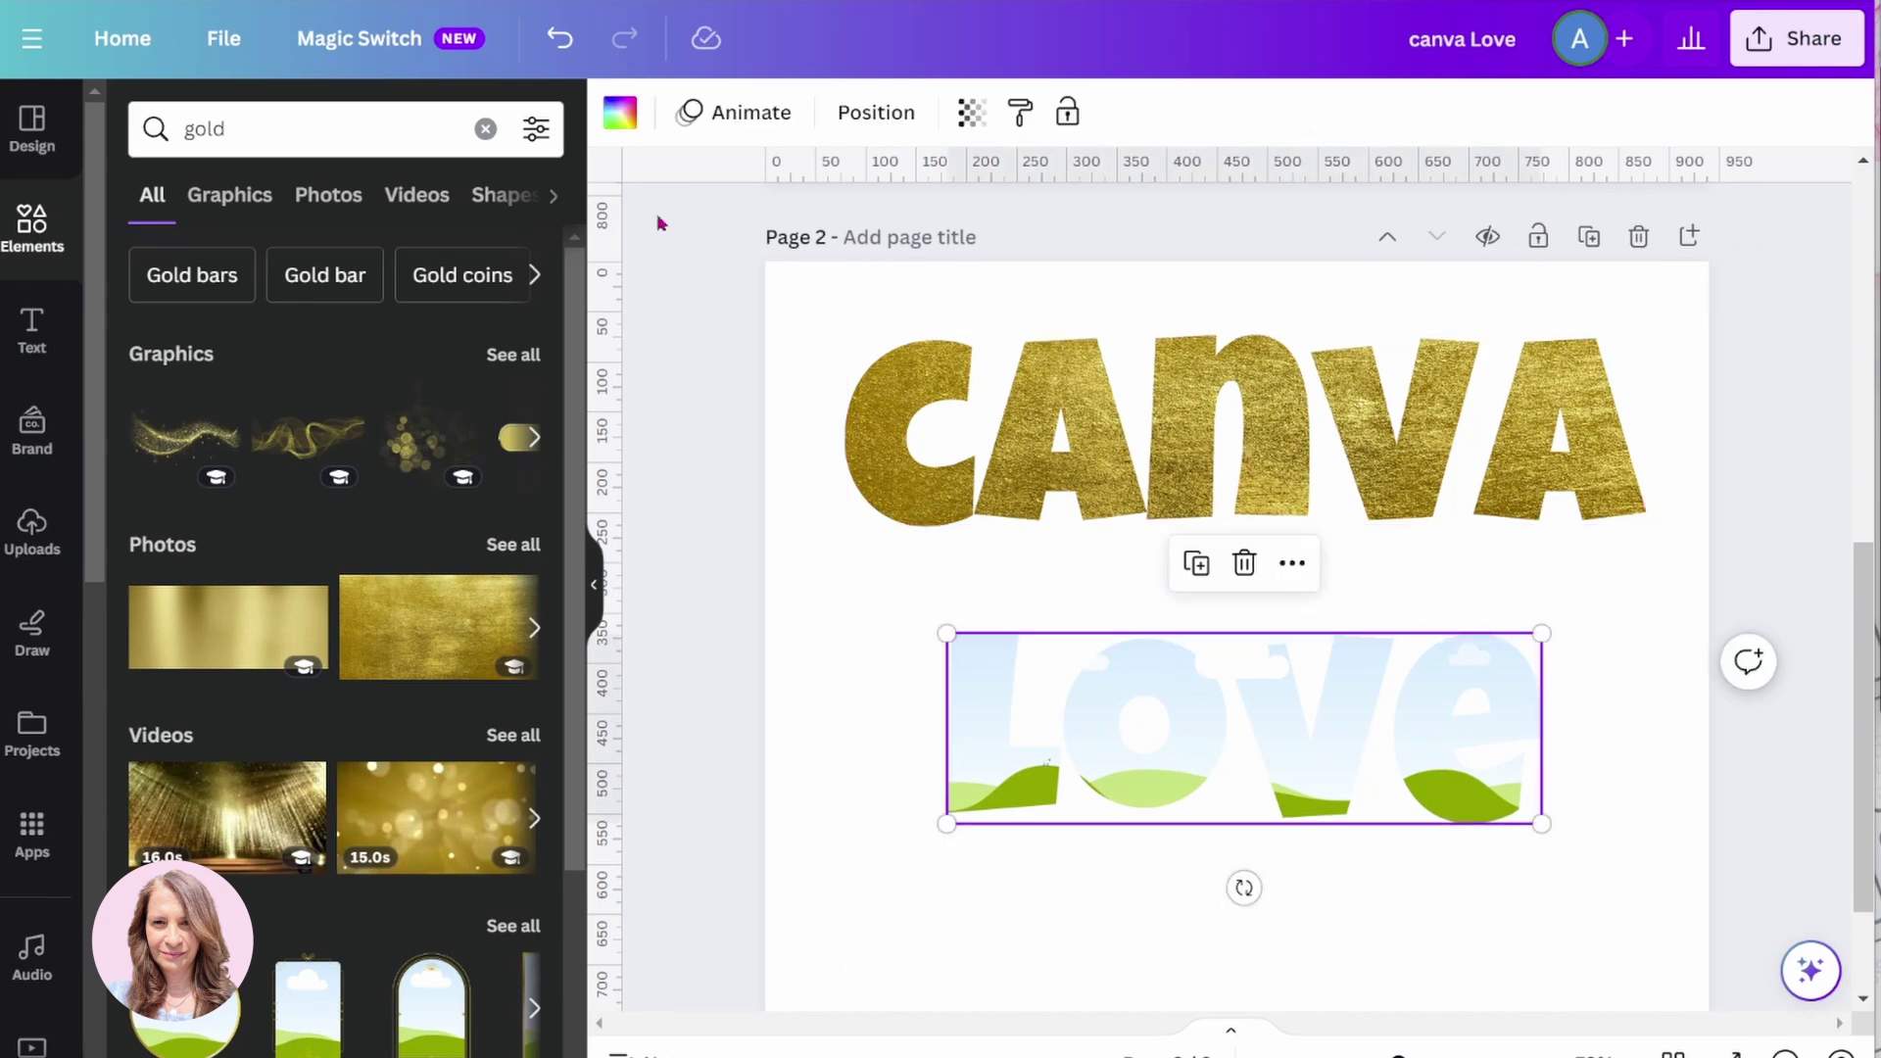
Step: Fill the Love lettering with a black-to-grey gradient
click(619, 111)
scroll(459, 542, down, 2)
scroll(458, 541, down, 3)
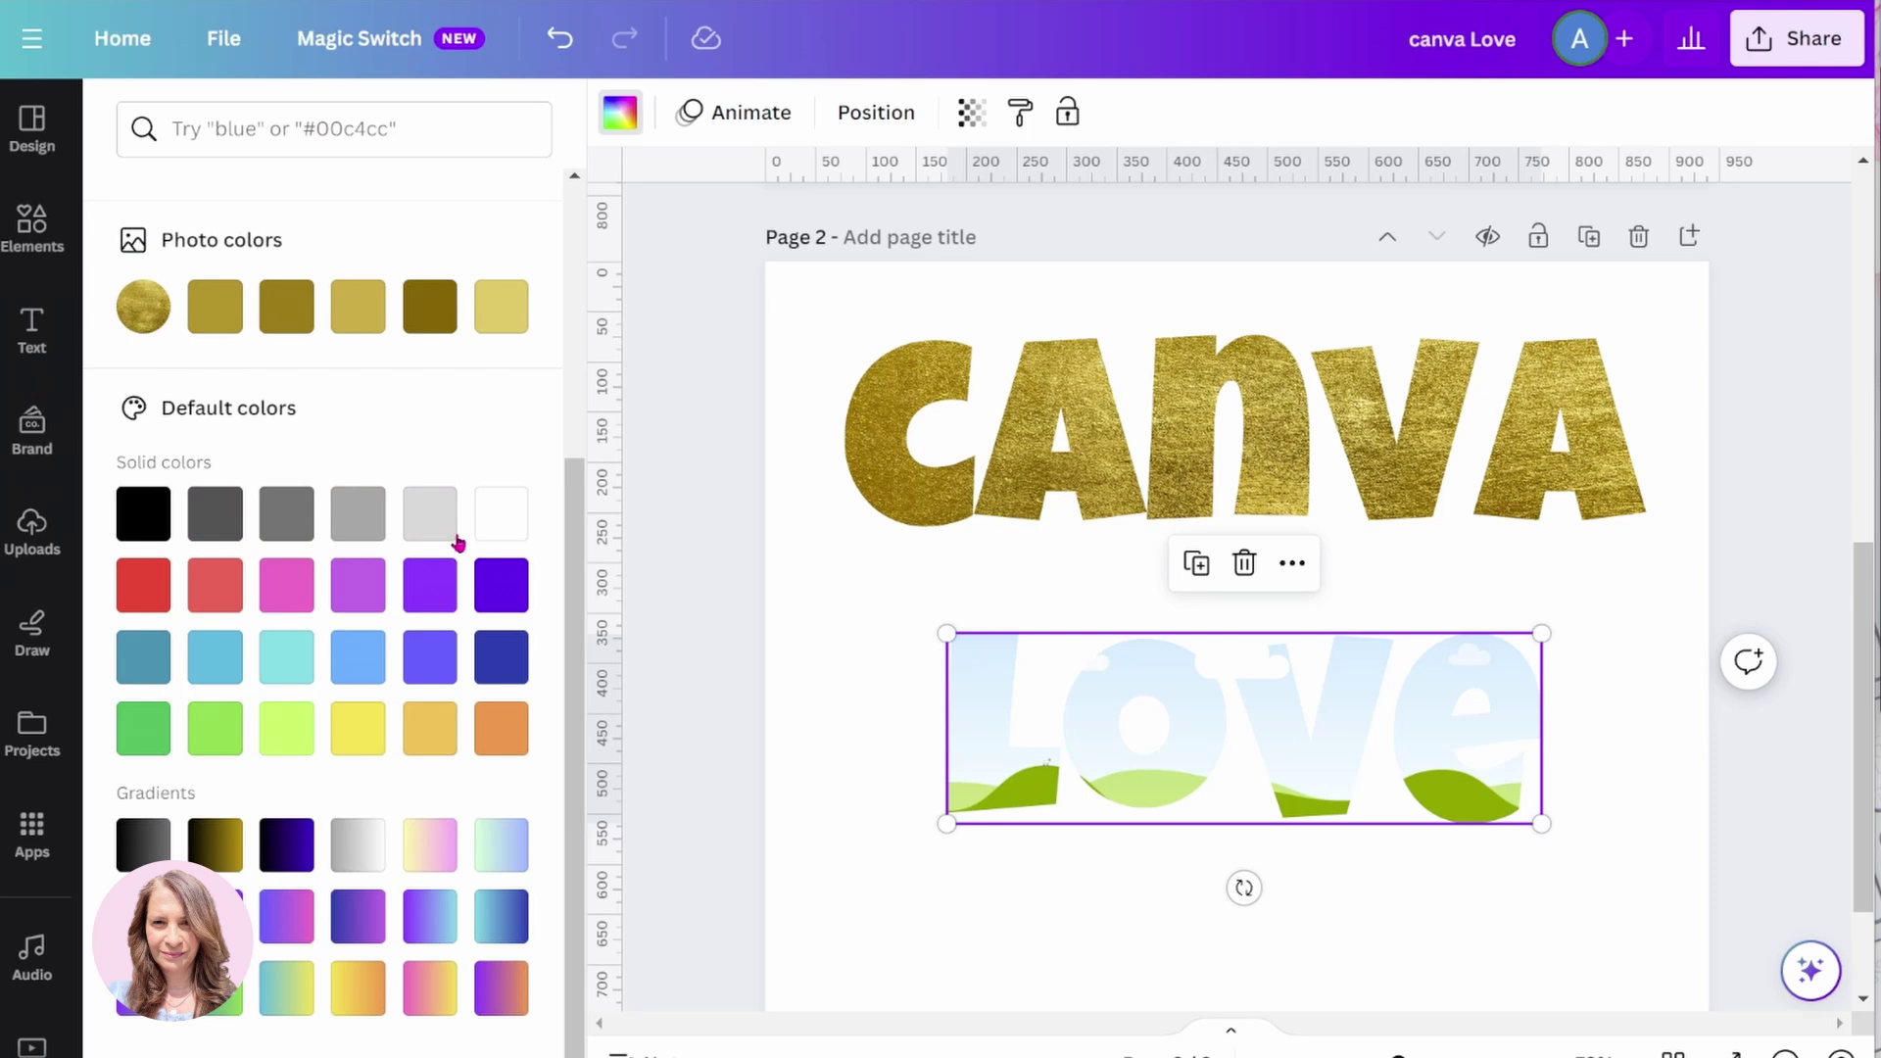
click(149, 840)
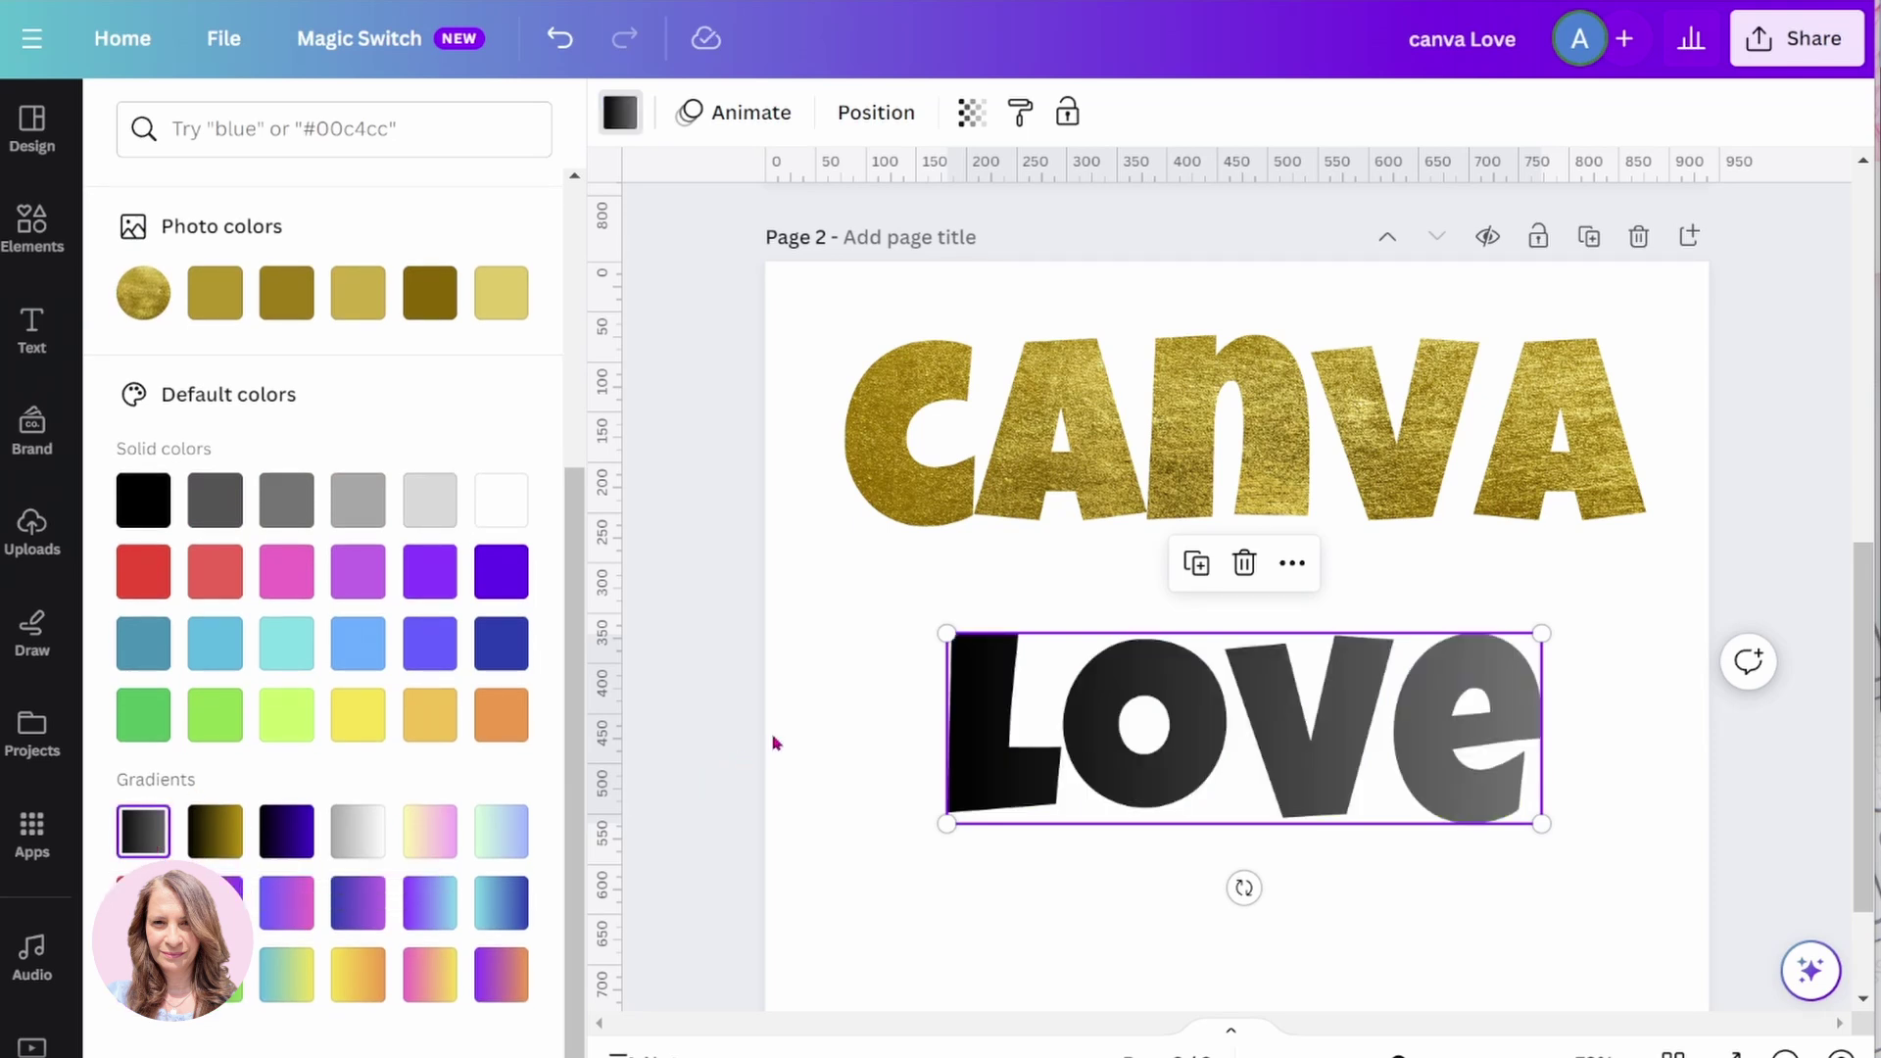
click(851, 693)
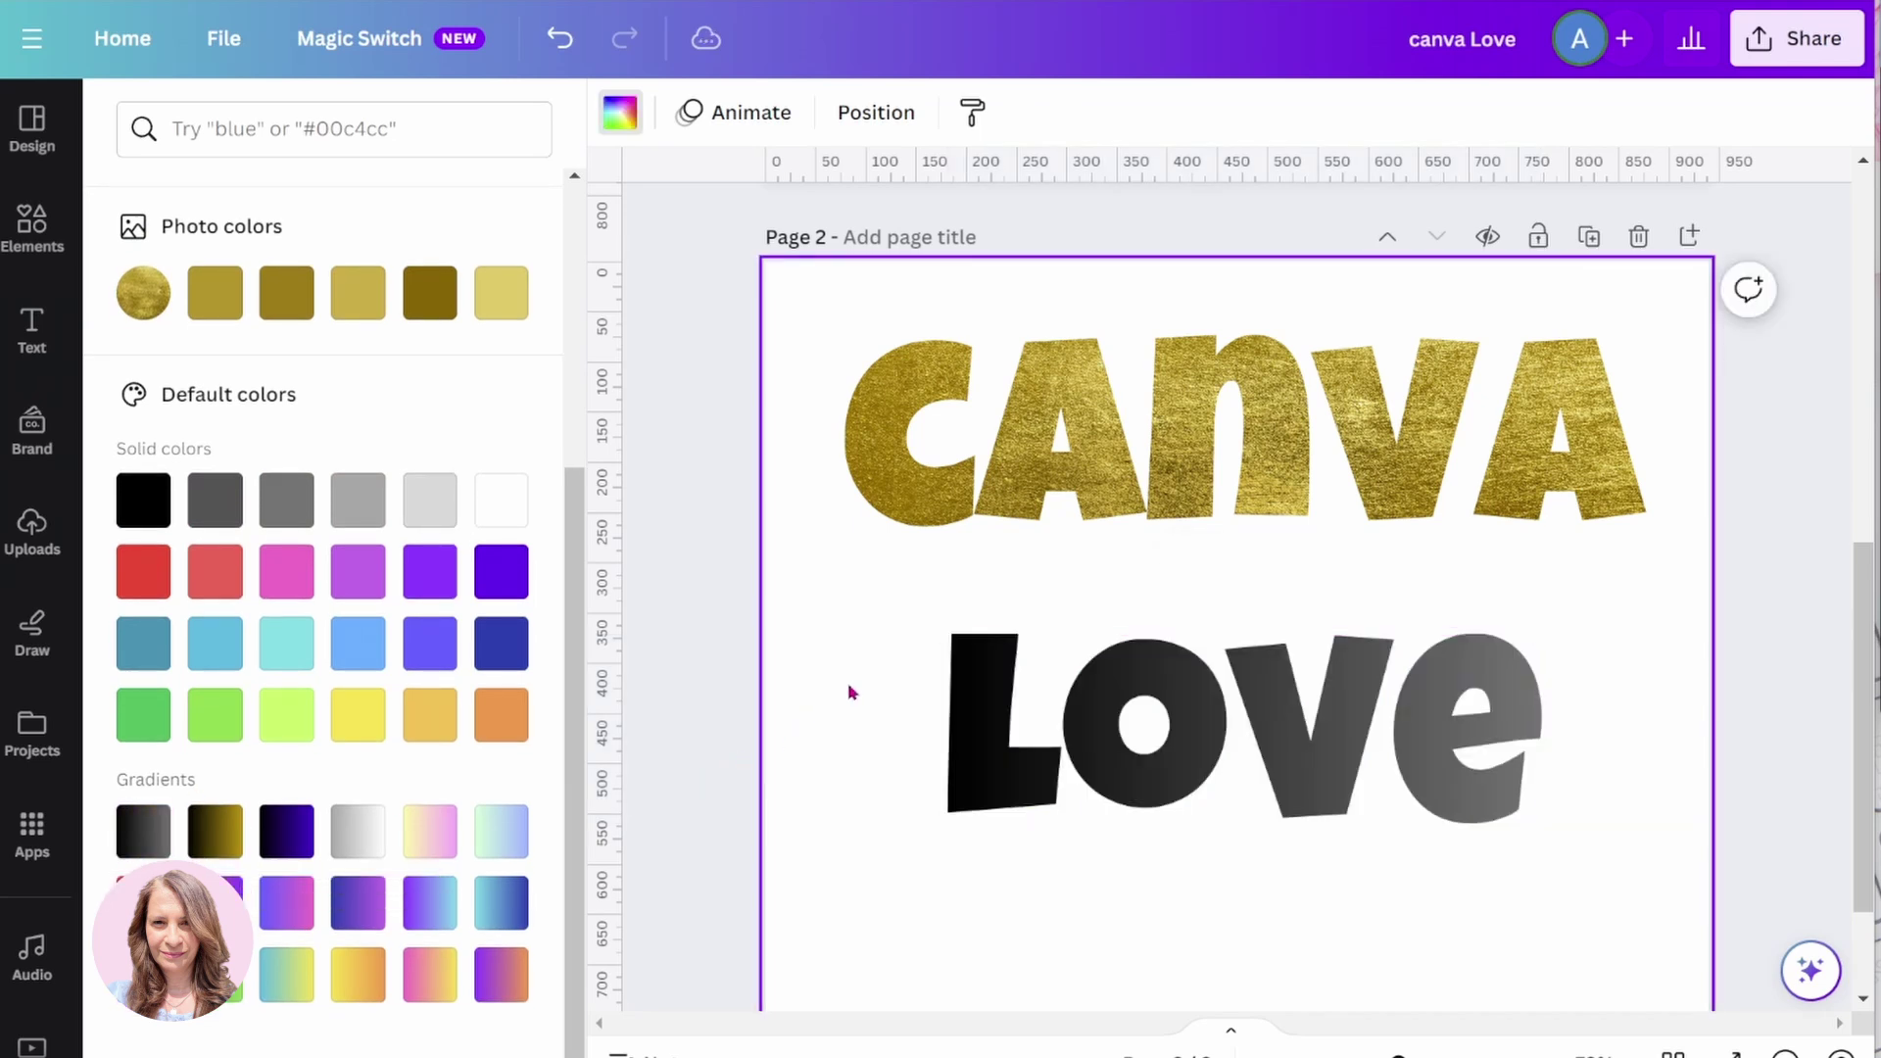
Step: Duplicate Love, place the copy below it, and nudge the original up toward CANVA
click(990, 716)
click(1212, 579)
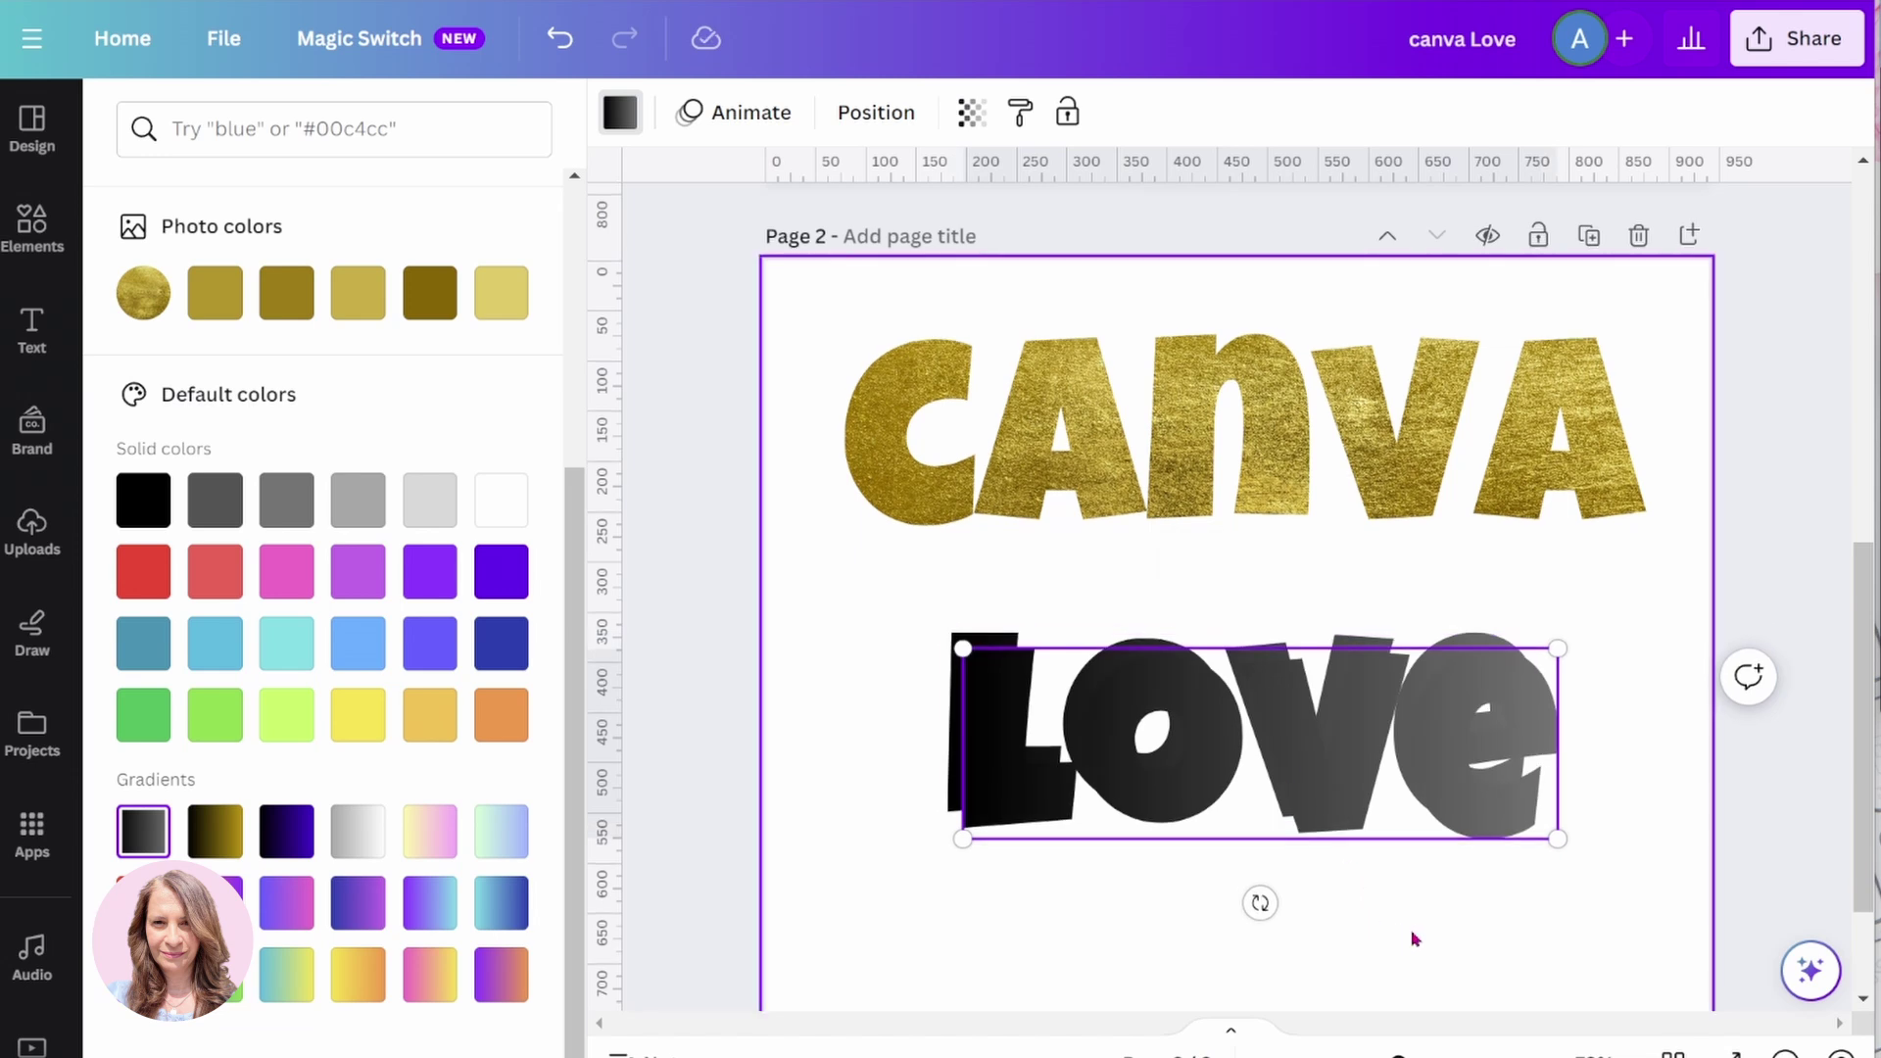
scroll(1376, 693, down, 2)
drag(1326, 593, 1303, 751)
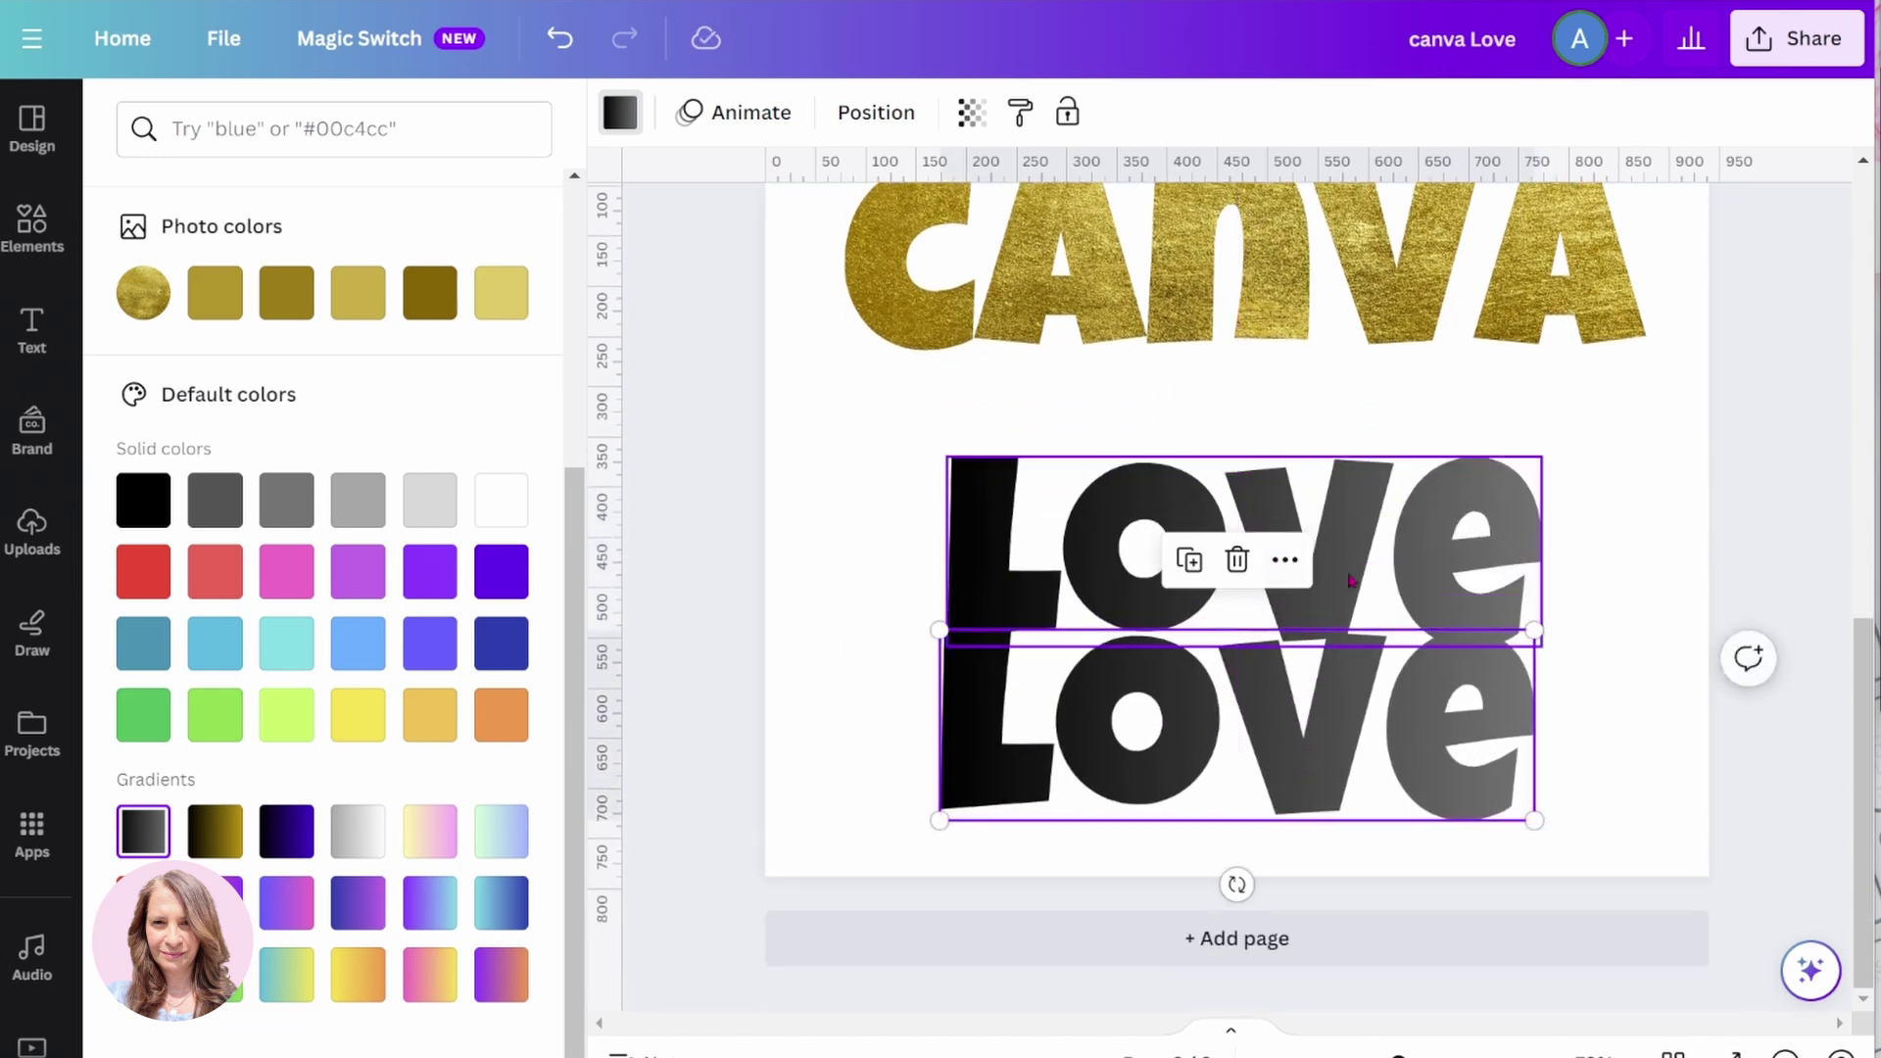
drag(1303, 569, 1303, 510)
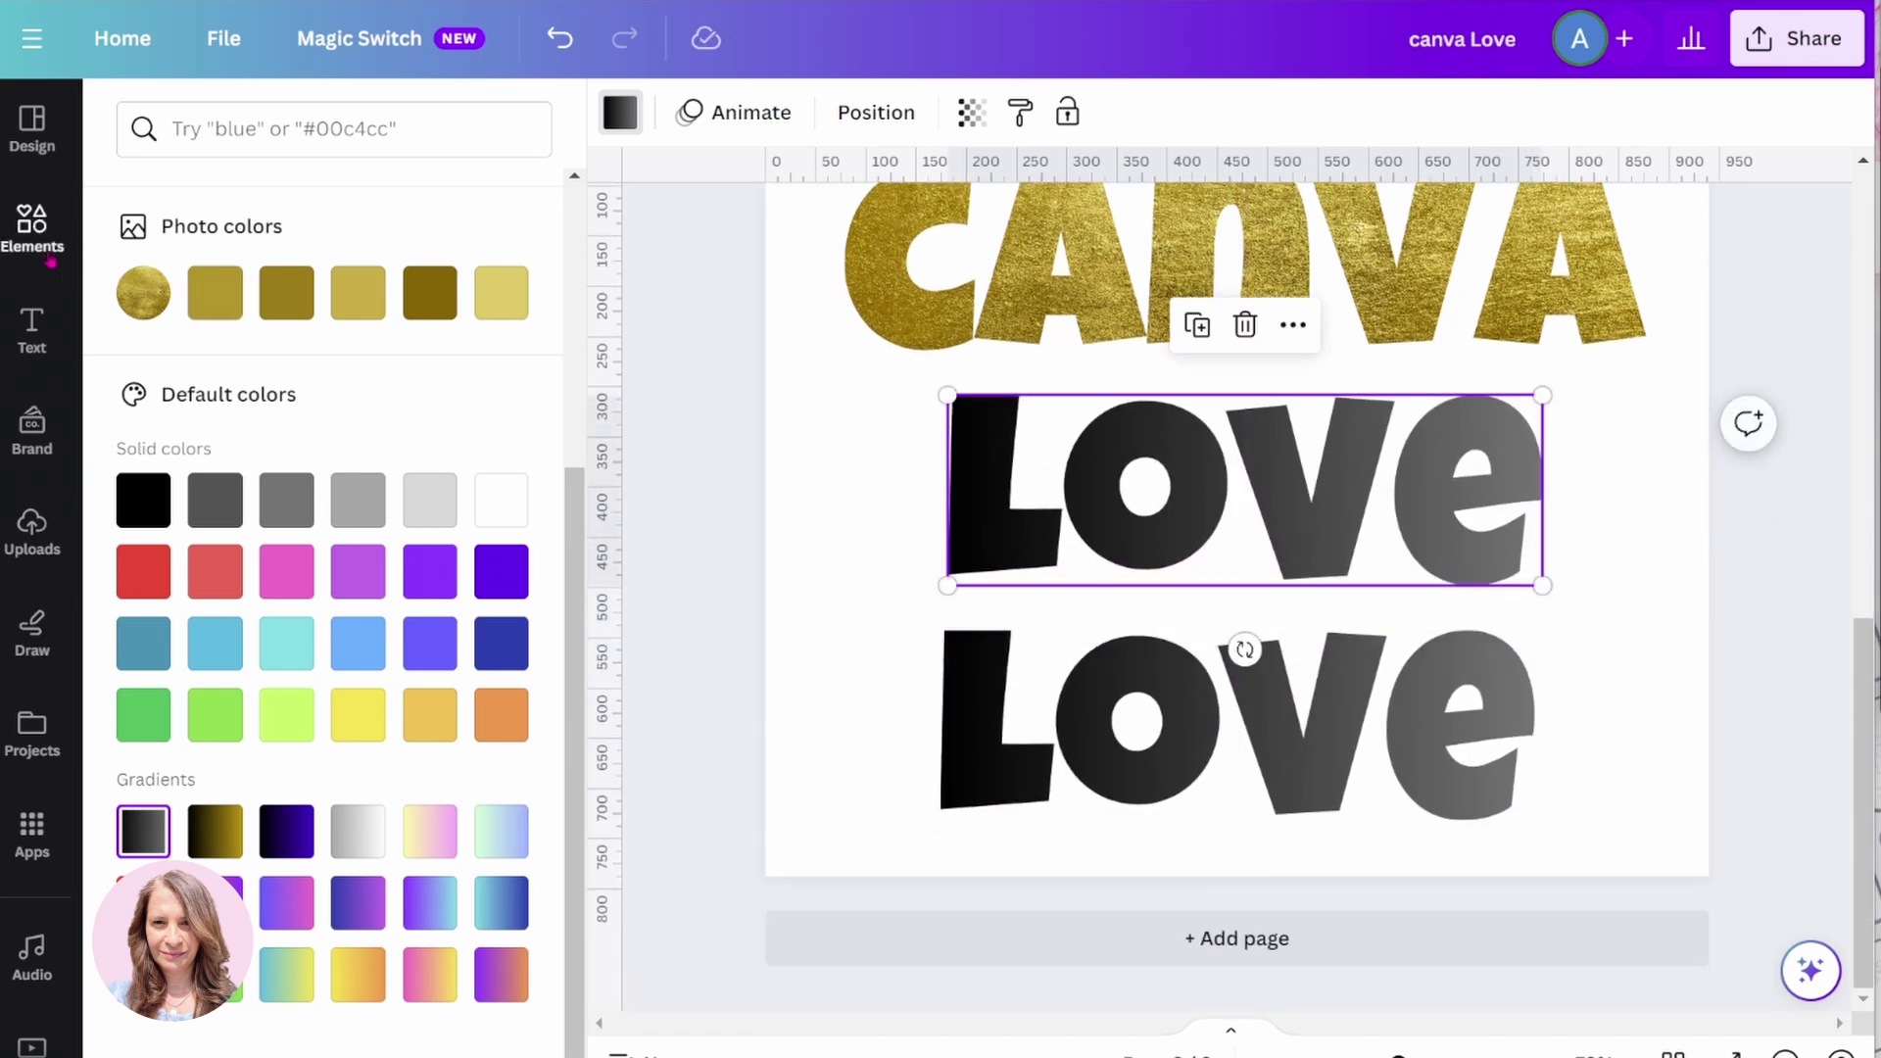
click(32, 226)
Step: Search Elements for 'blueberries' and fill the lower Love copy with a close-up blueberry photo
click(203, 130)
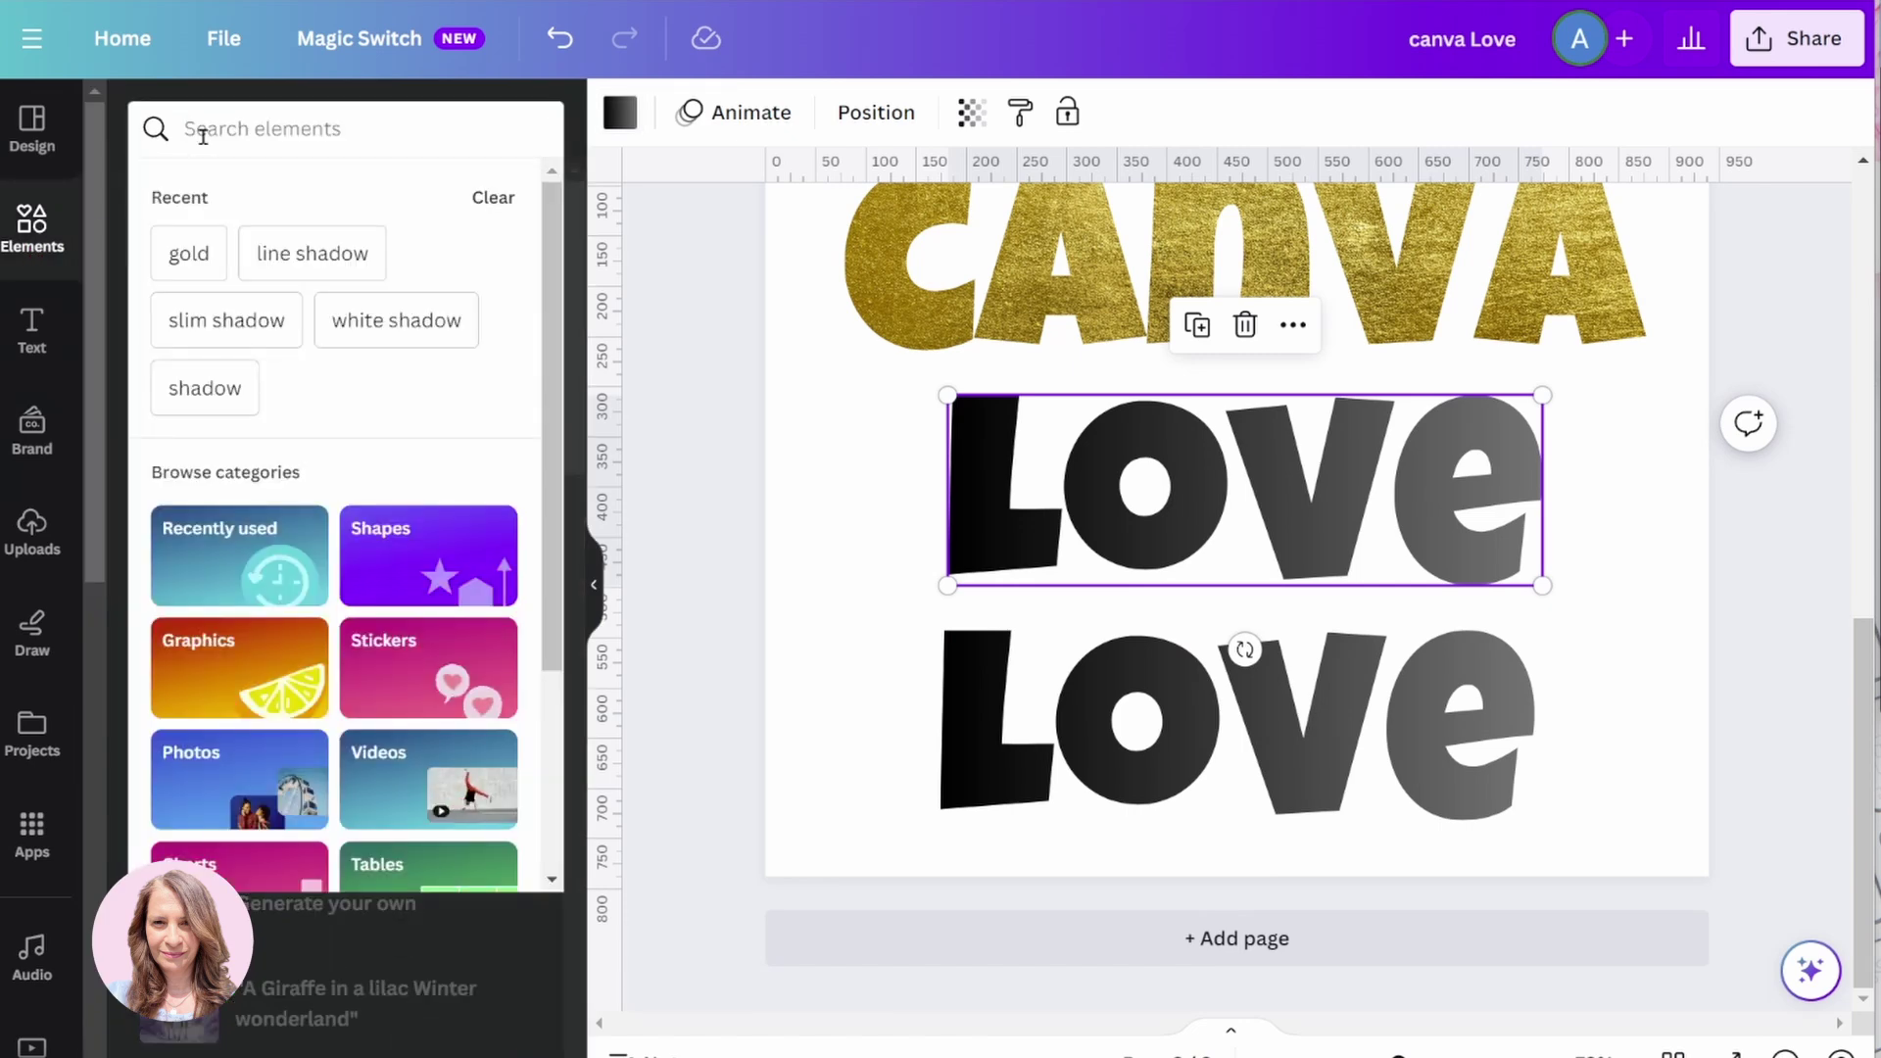
text(blueberries)
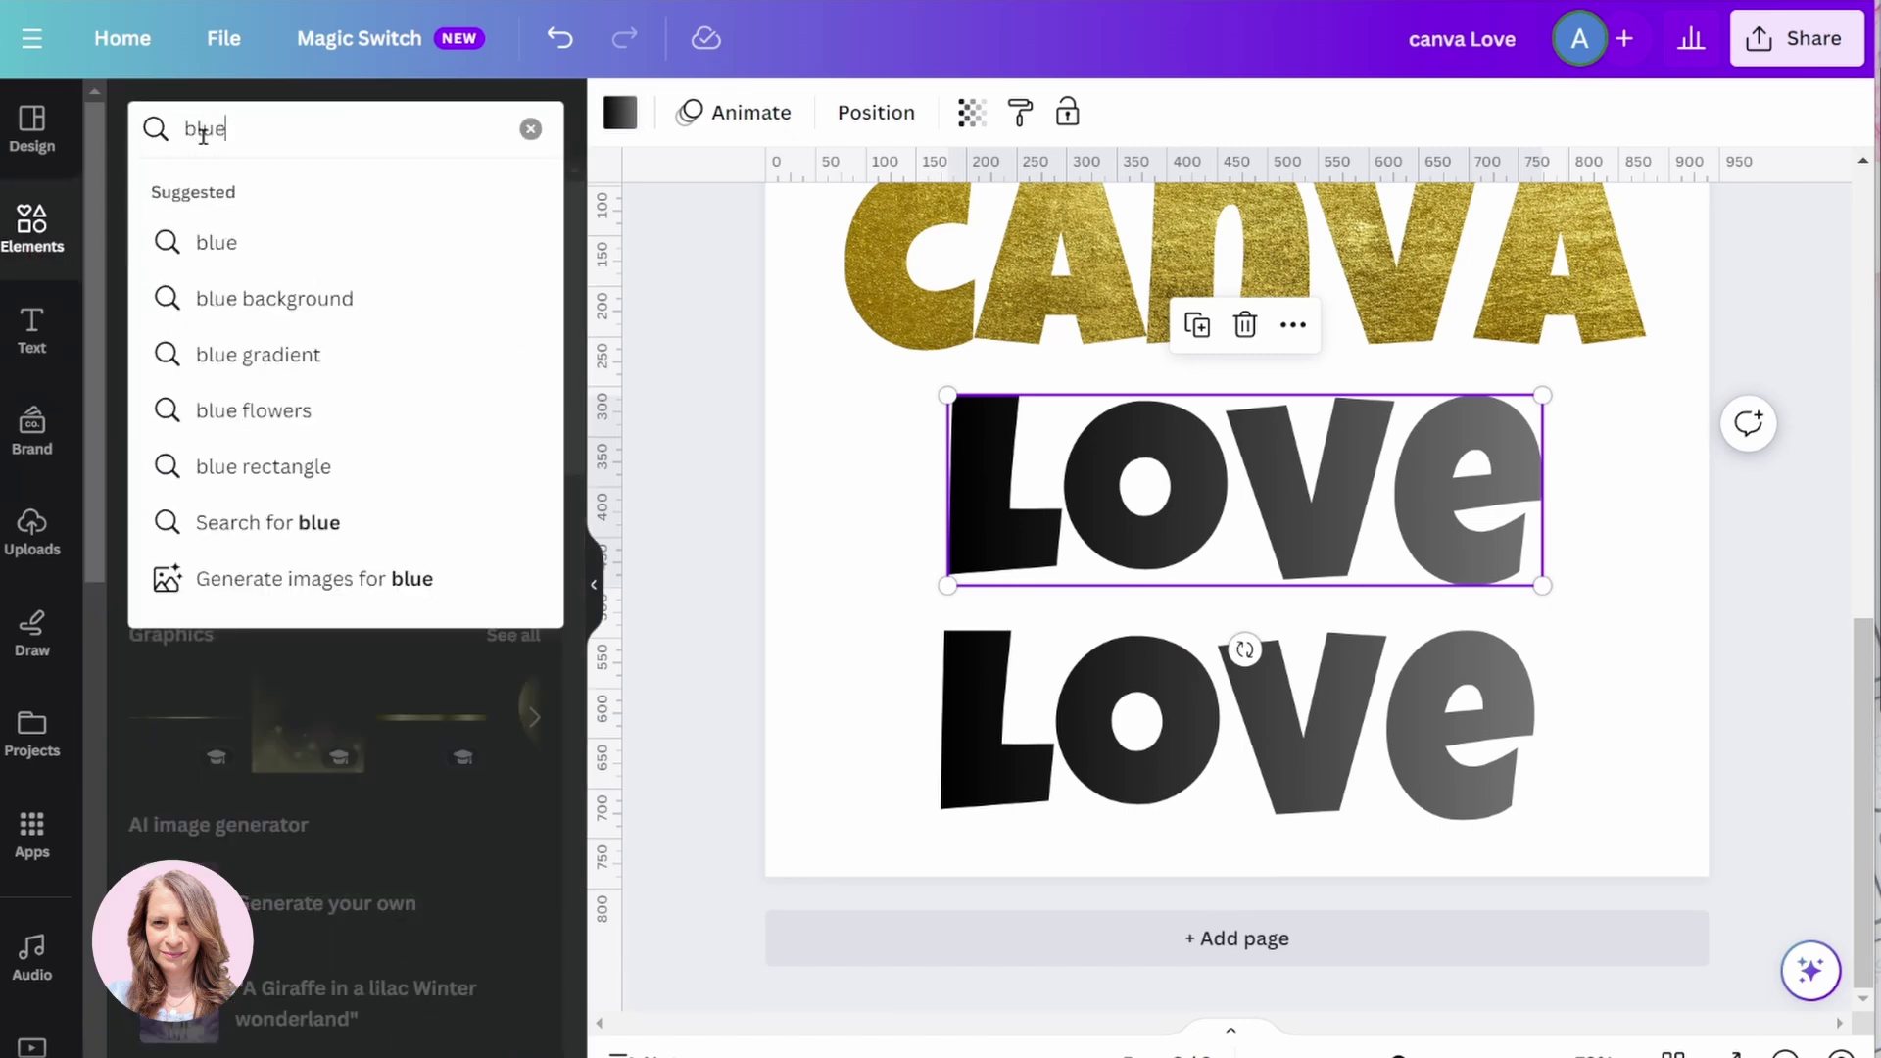
key(Return)
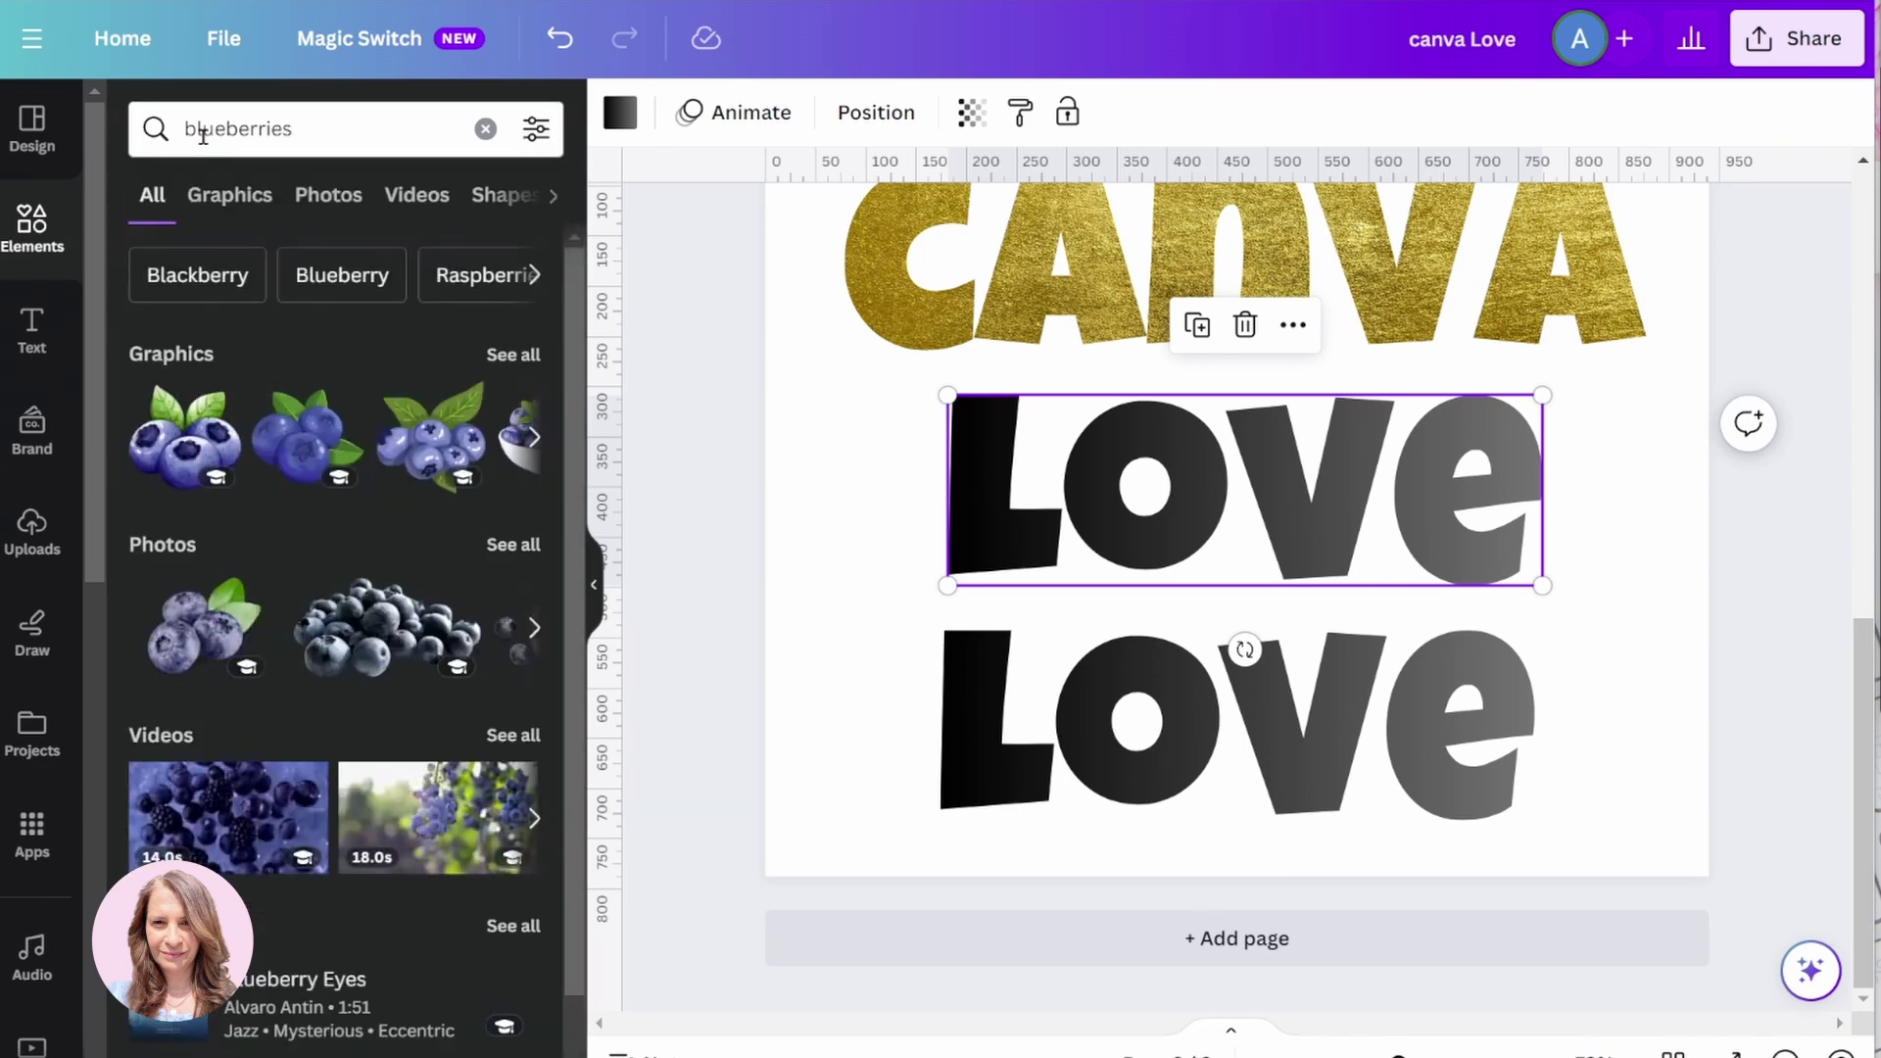
scroll(404, 666, down, 1)
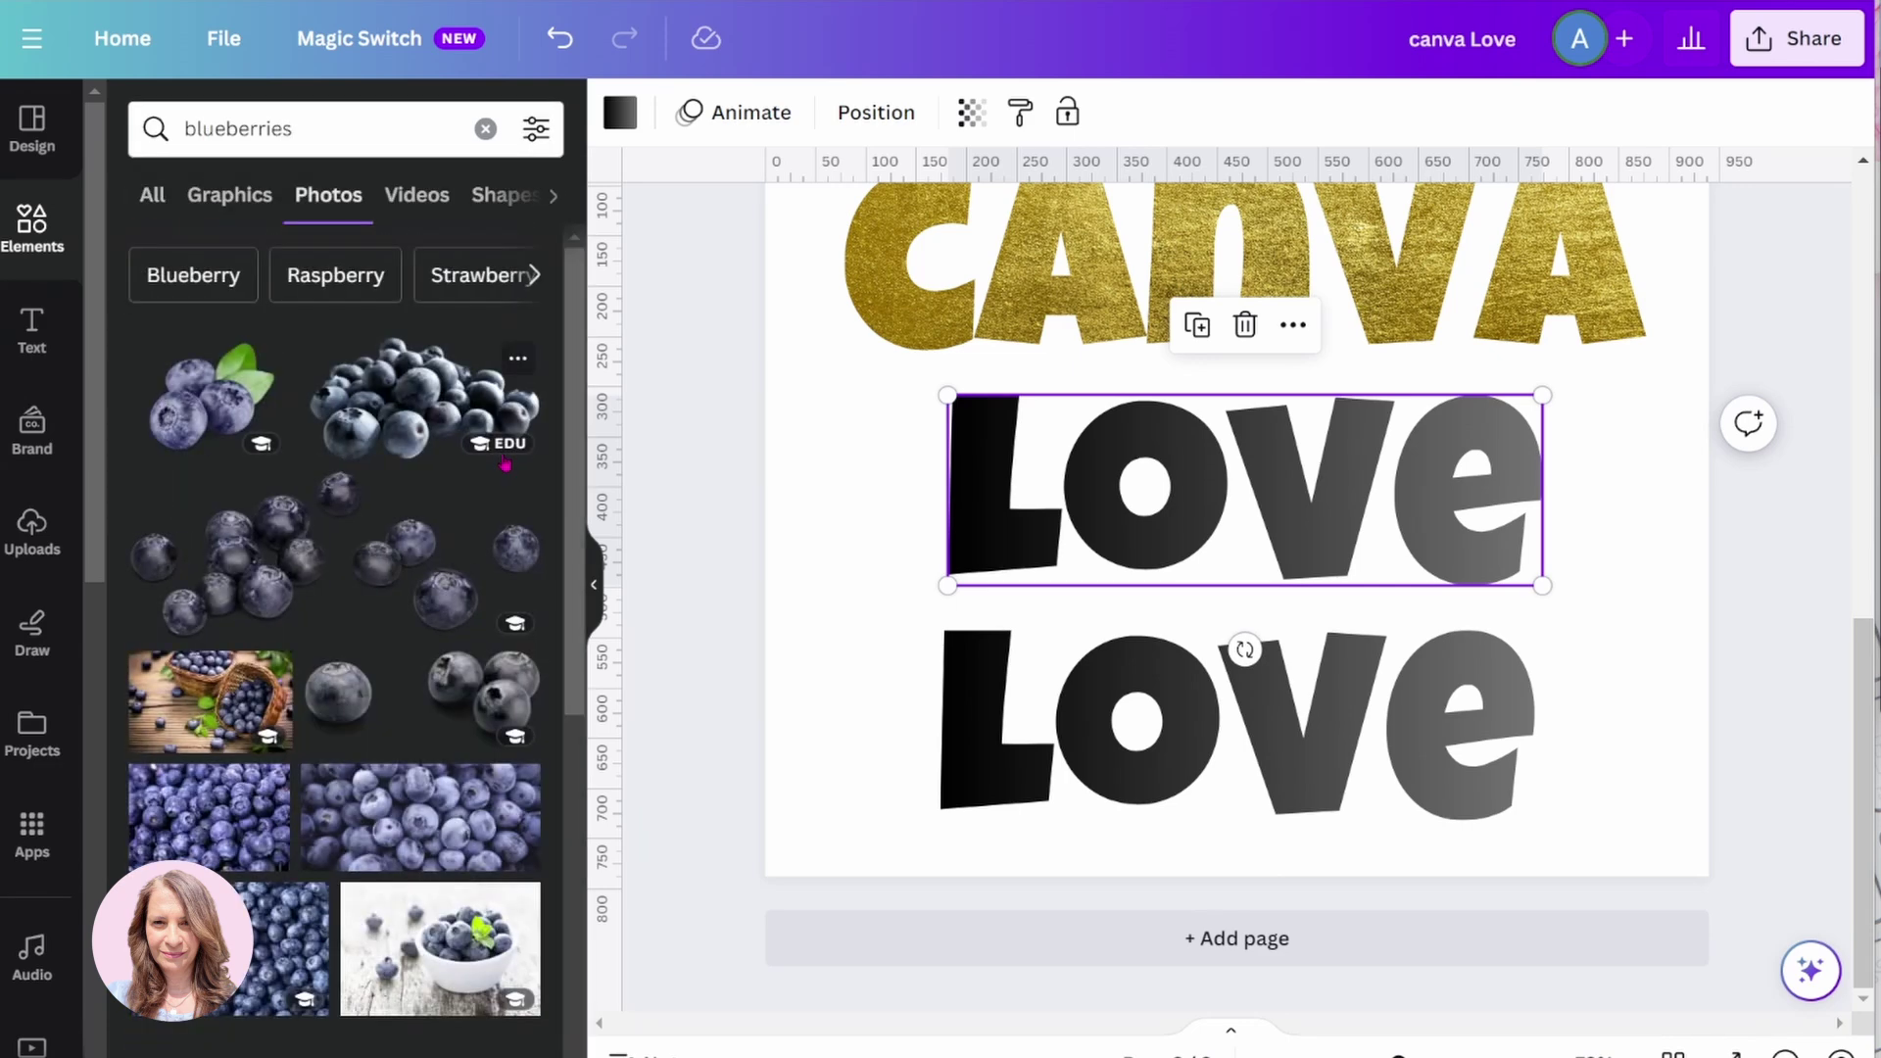
click(209, 818)
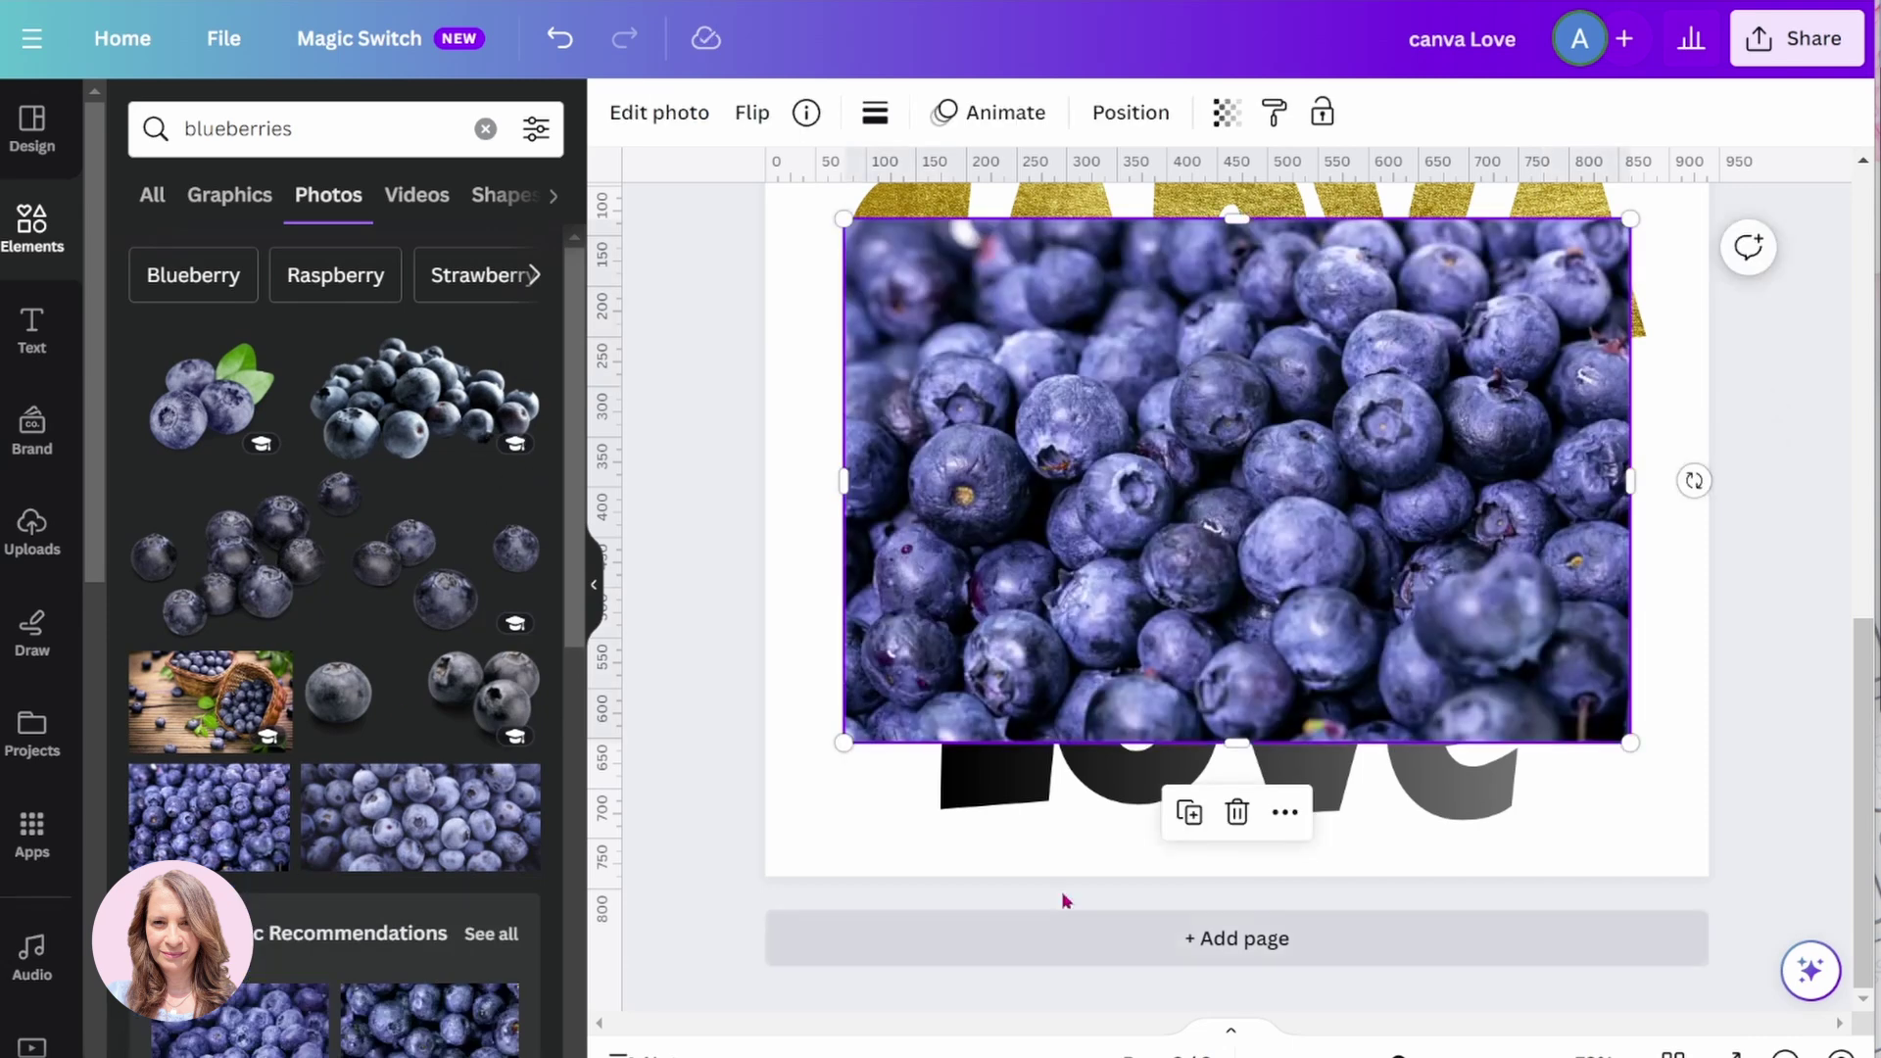
drag(1313, 392, 1308, 706)
click(1611, 466)
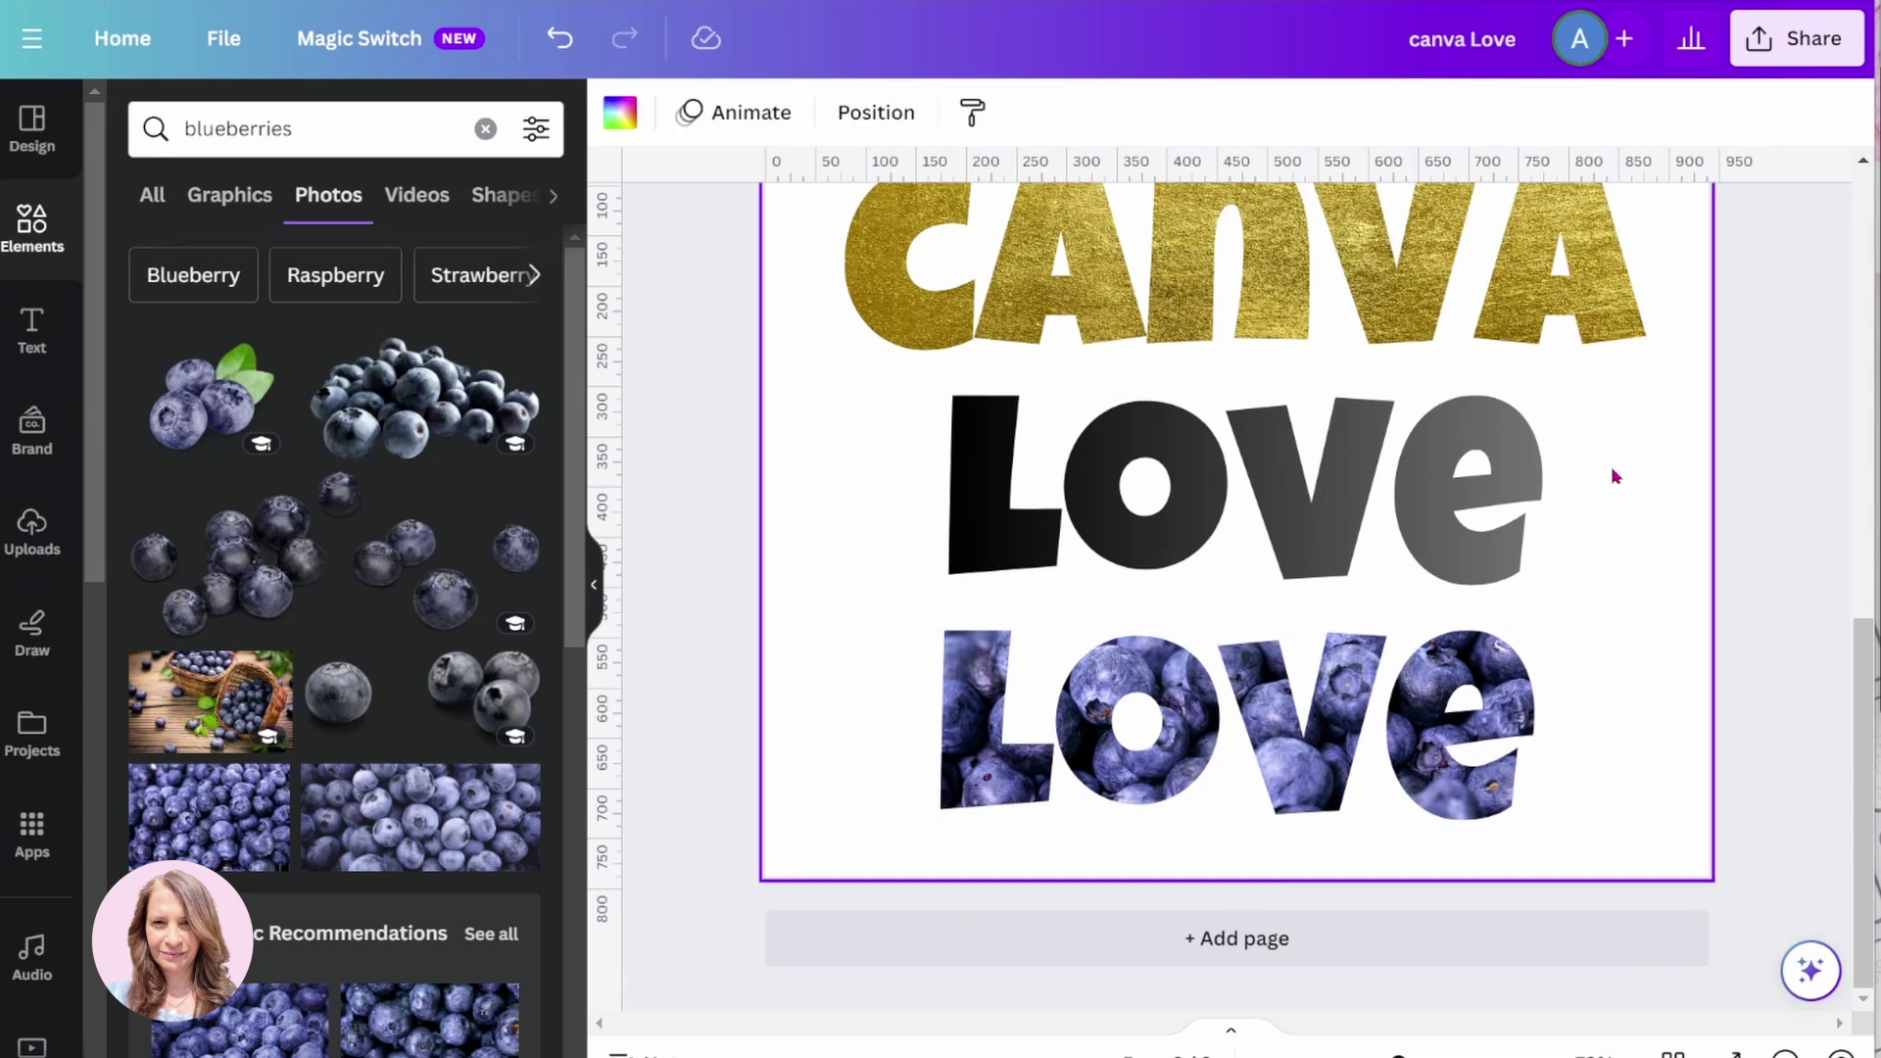
scroll(1643, 480, up, 3)
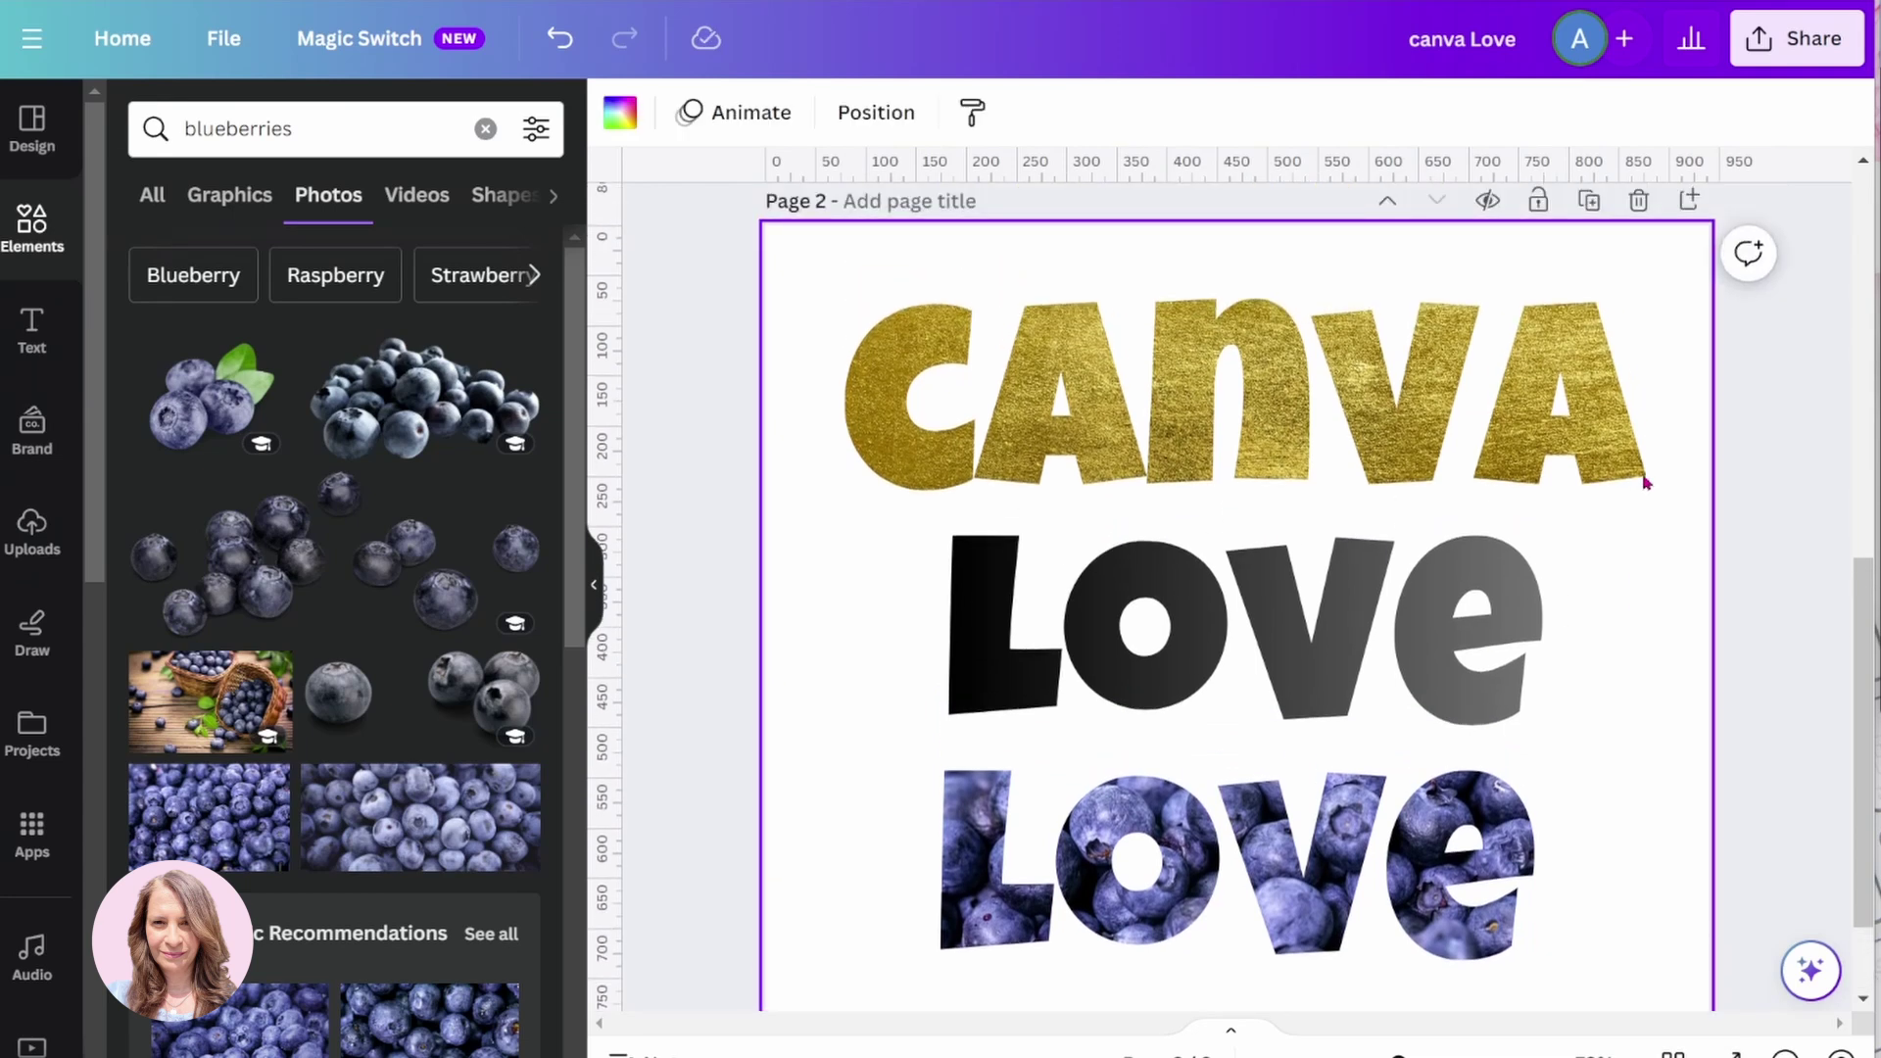